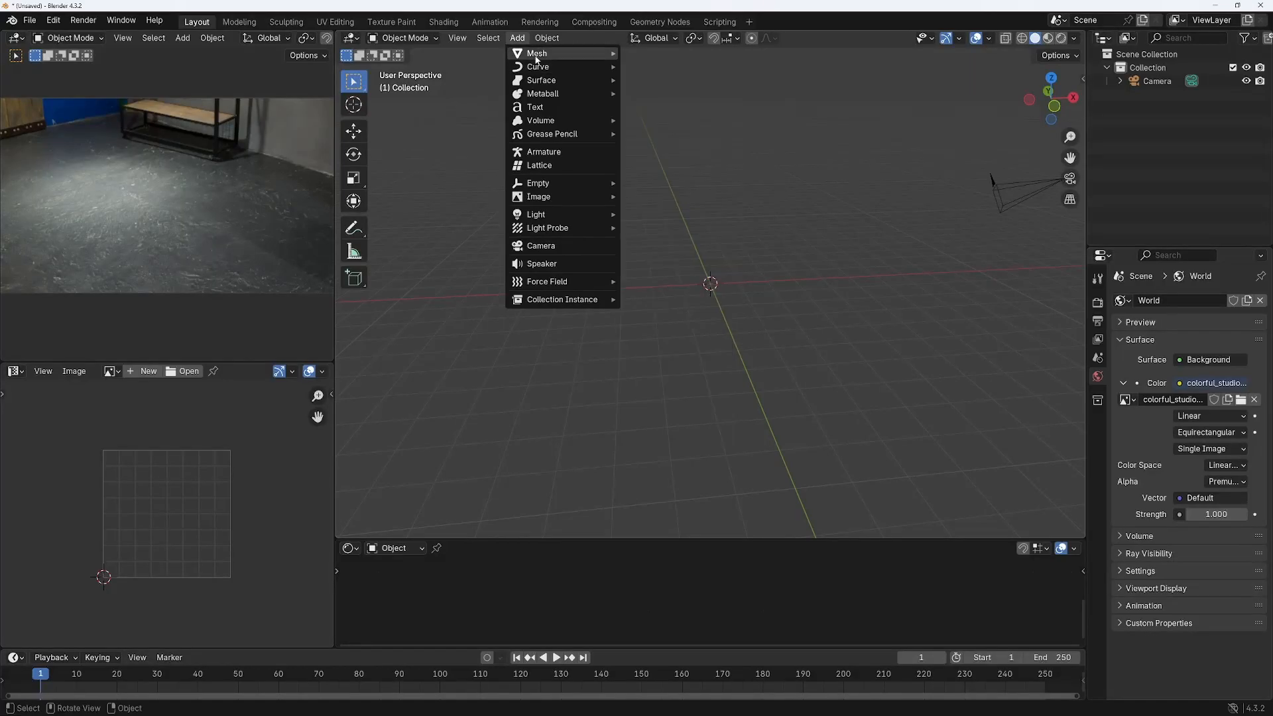
Add a mesh circle at the world origin
{"action": "mouse_move", "coordinate": [528, 57]}
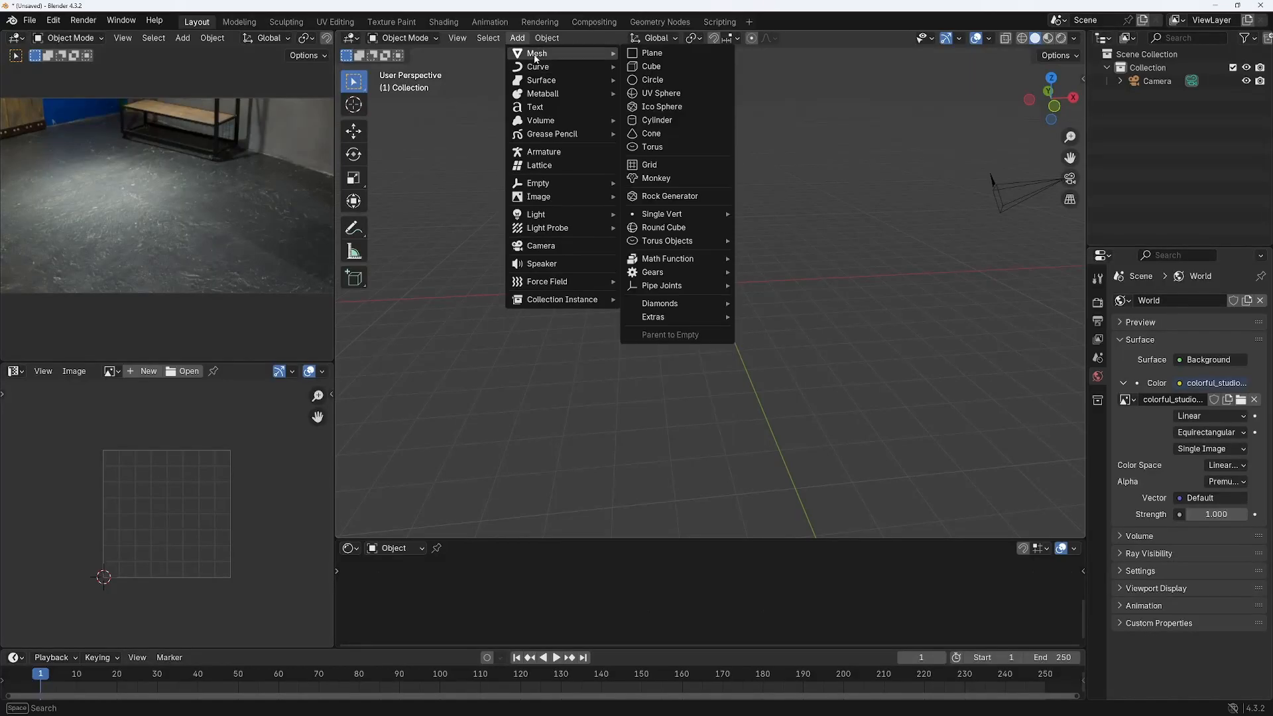
{"action": "left_click", "coordinate": [650, 80]}
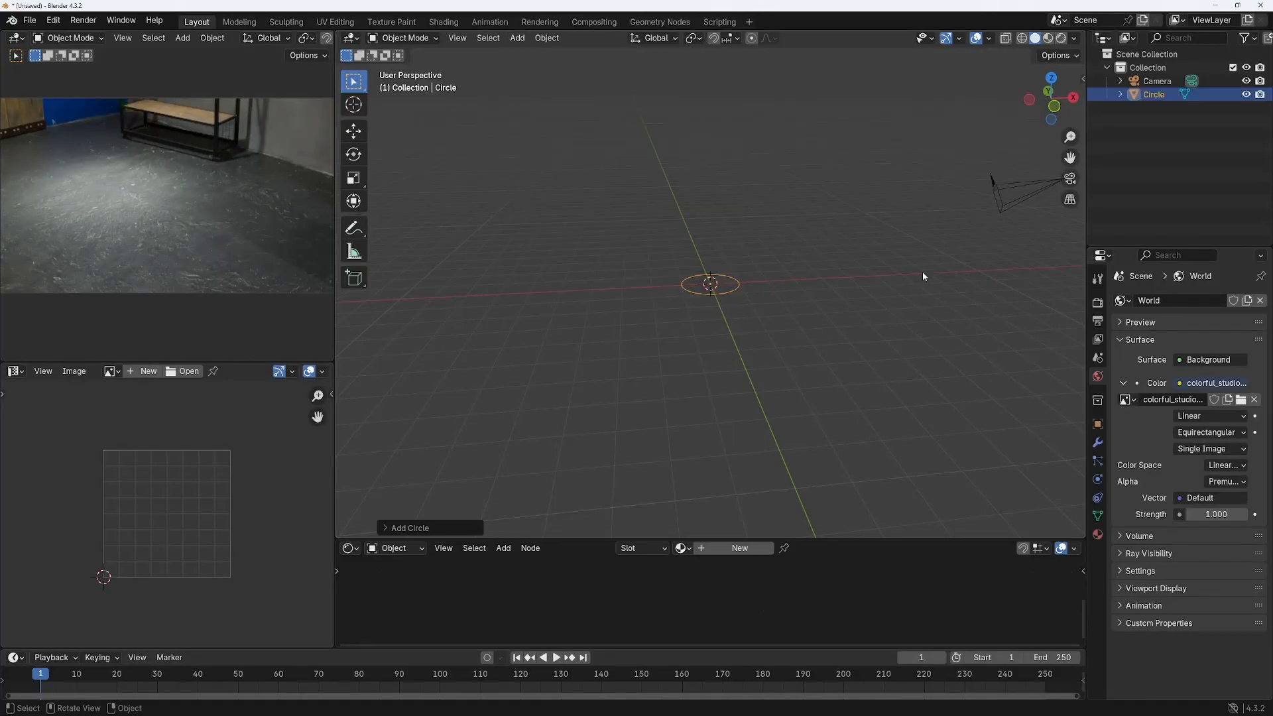
{"action": "scroll", "coordinate": [922, 272], "scroll_direction": "up", "scroll_amount": 8}
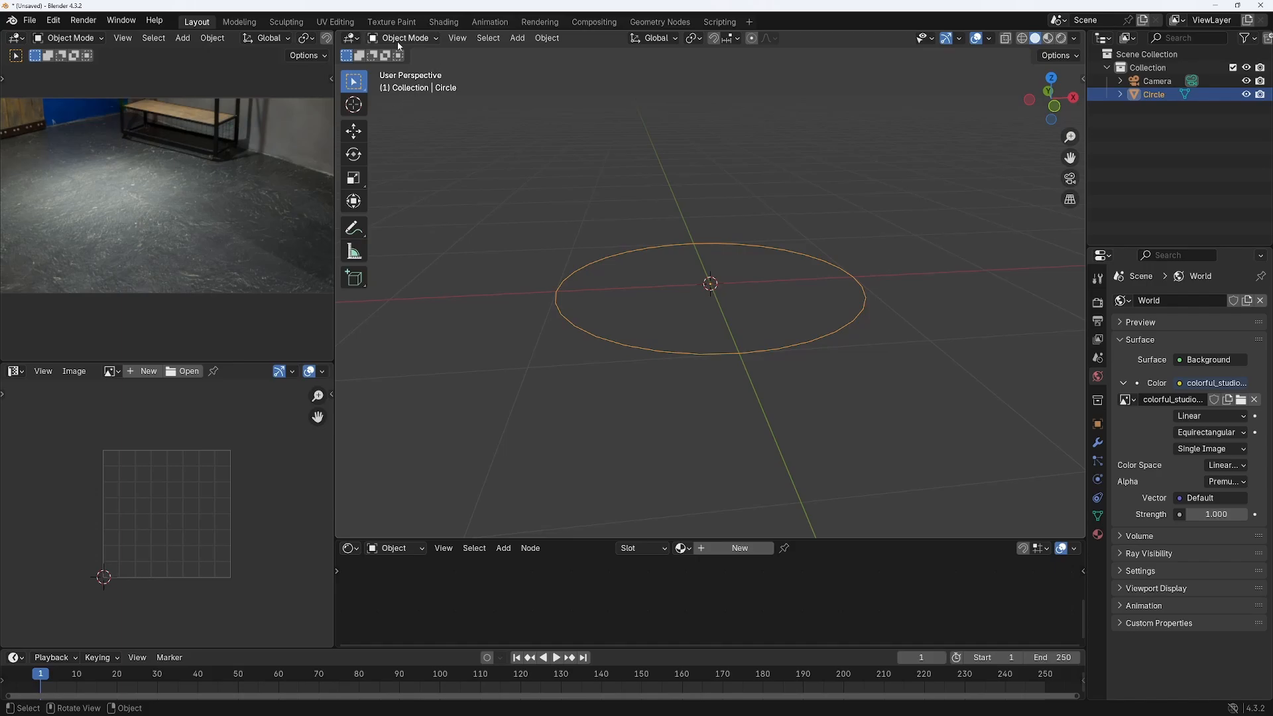
Fill the mesh circle with a face in Edit Mode, return to Object Mode and shade it smooth
{"action": "left_click", "coordinate": [398, 39]}
{"action": "left_click", "coordinate": [406, 68]}
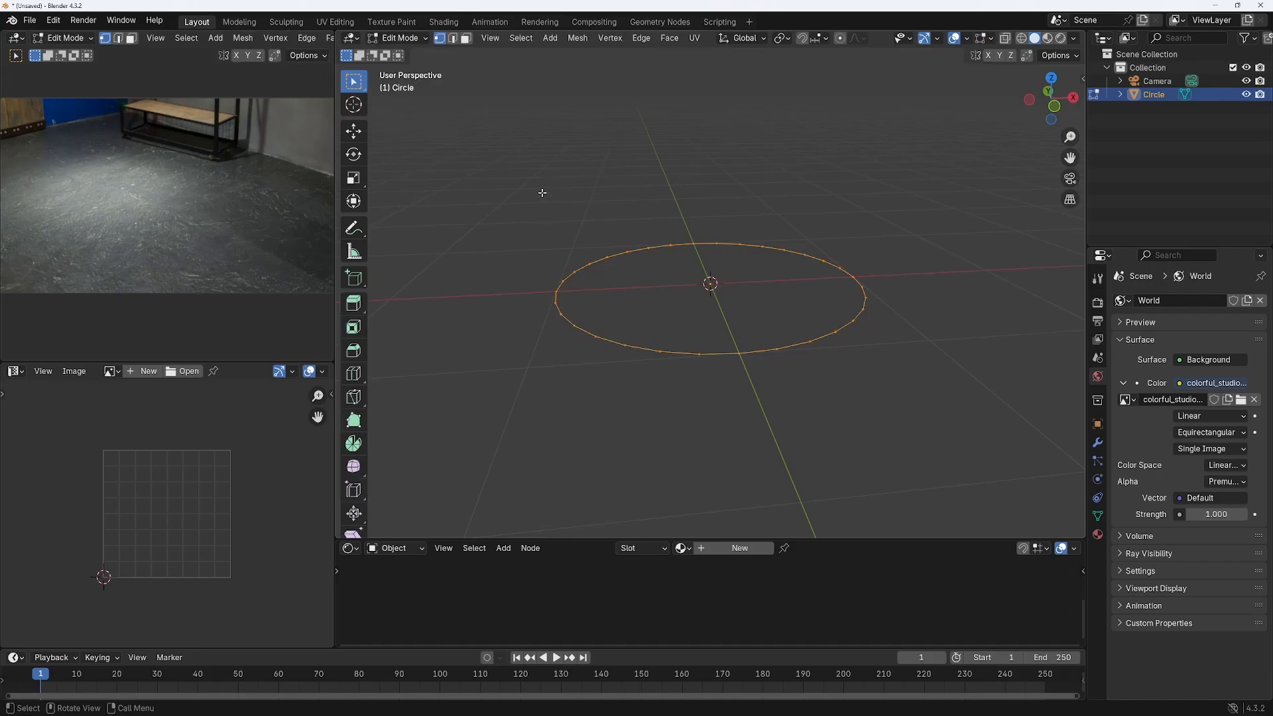
{"action": "key", "text": "f"}
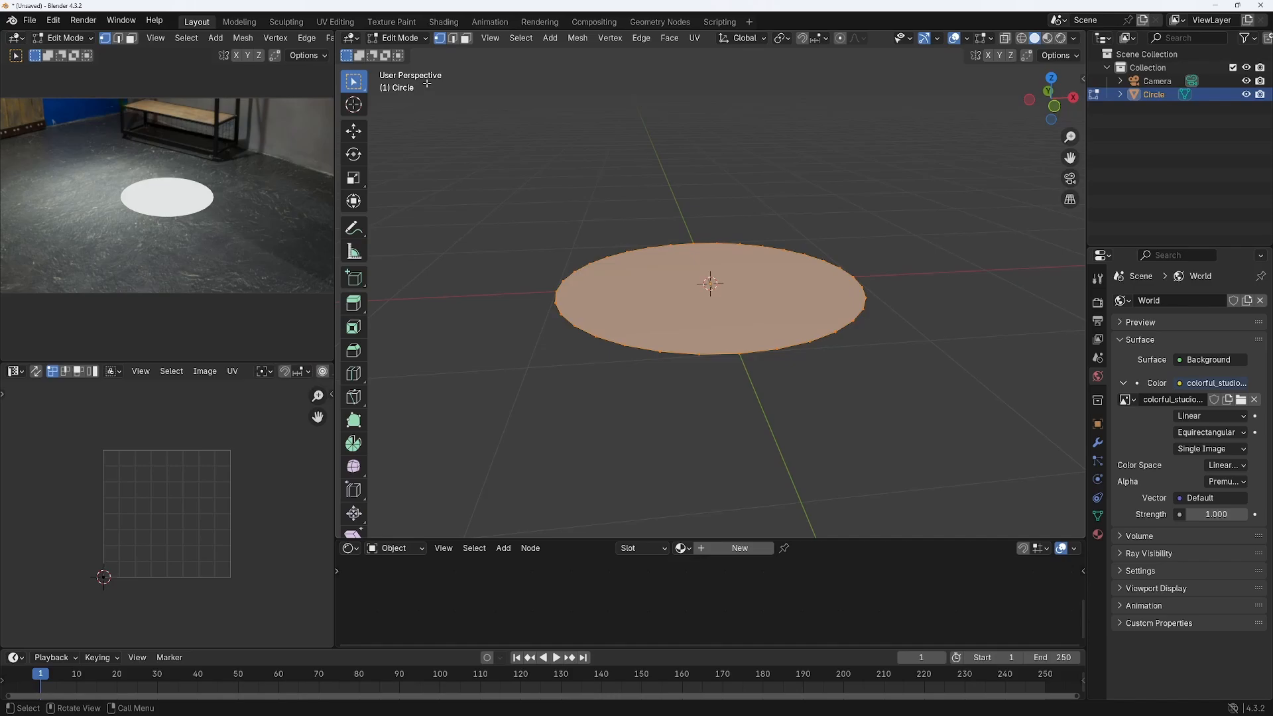
{"action": "left_click", "coordinate": [409, 41]}
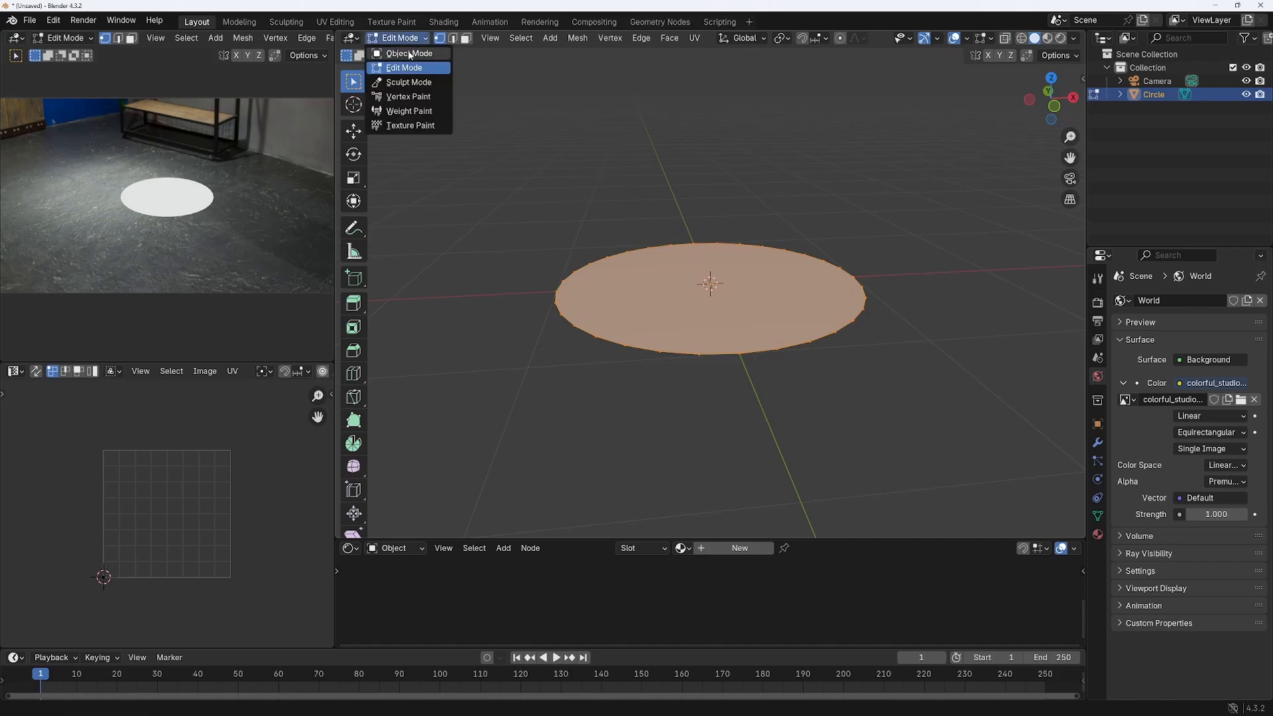
{"action": "left_click", "coordinate": [405, 54]}
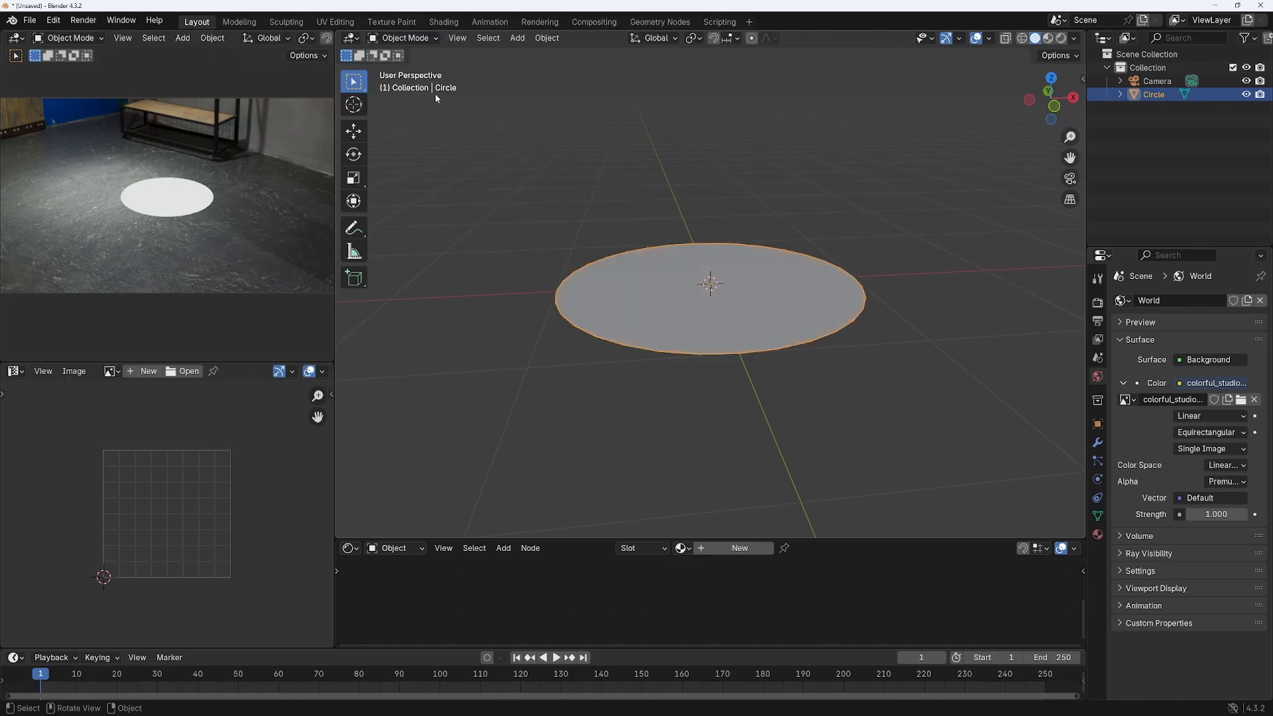
{"action": "right_click", "coordinate": [782, 313]}
{"action": "left_click", "coordinate": [782, 313]}
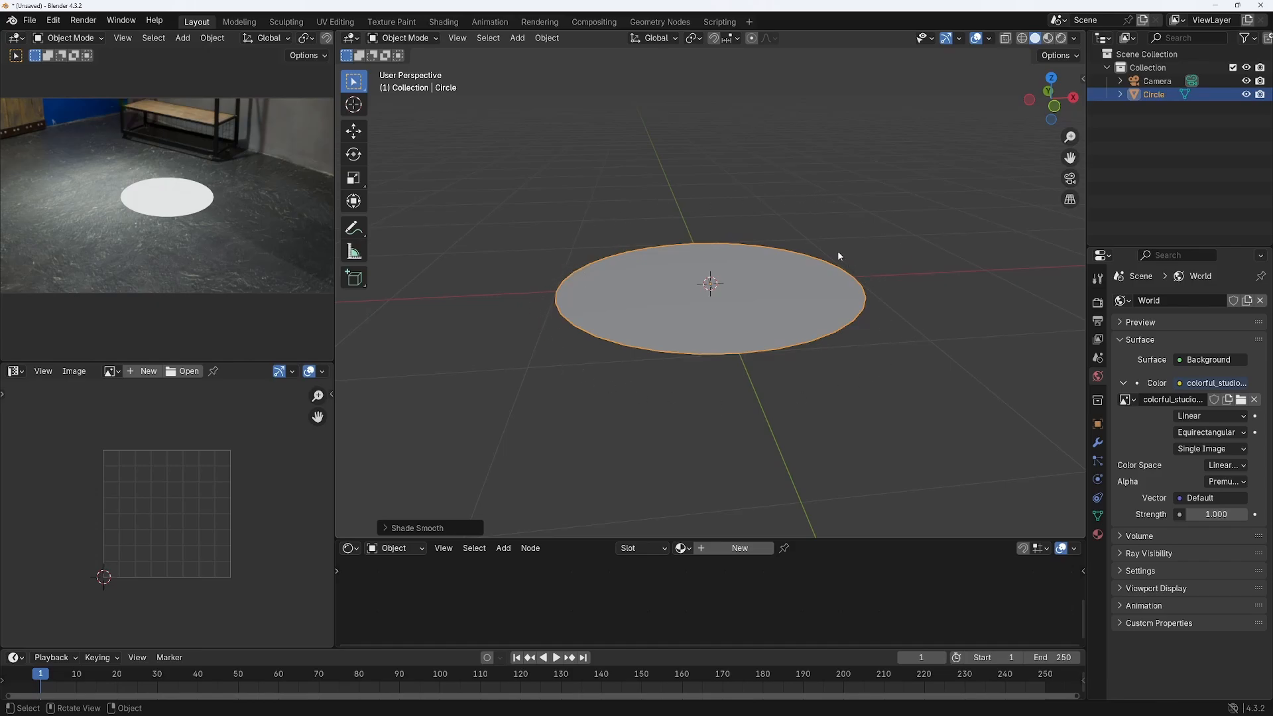
Add a Bézier circle curve at the origin and hide the filled mesh circle in the viewport
{"action": "left_click", "coordinate": [517, 38]}
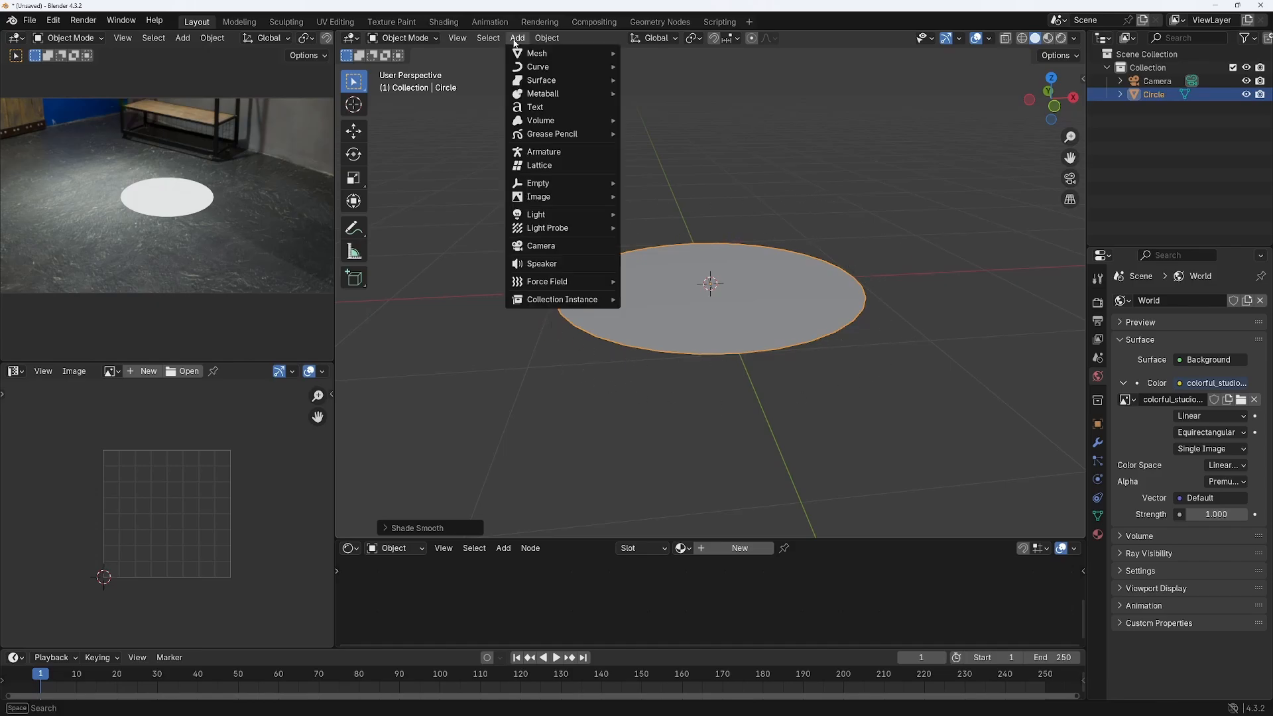
{"action": "mouse_move", "coordinate": [529, 69]}
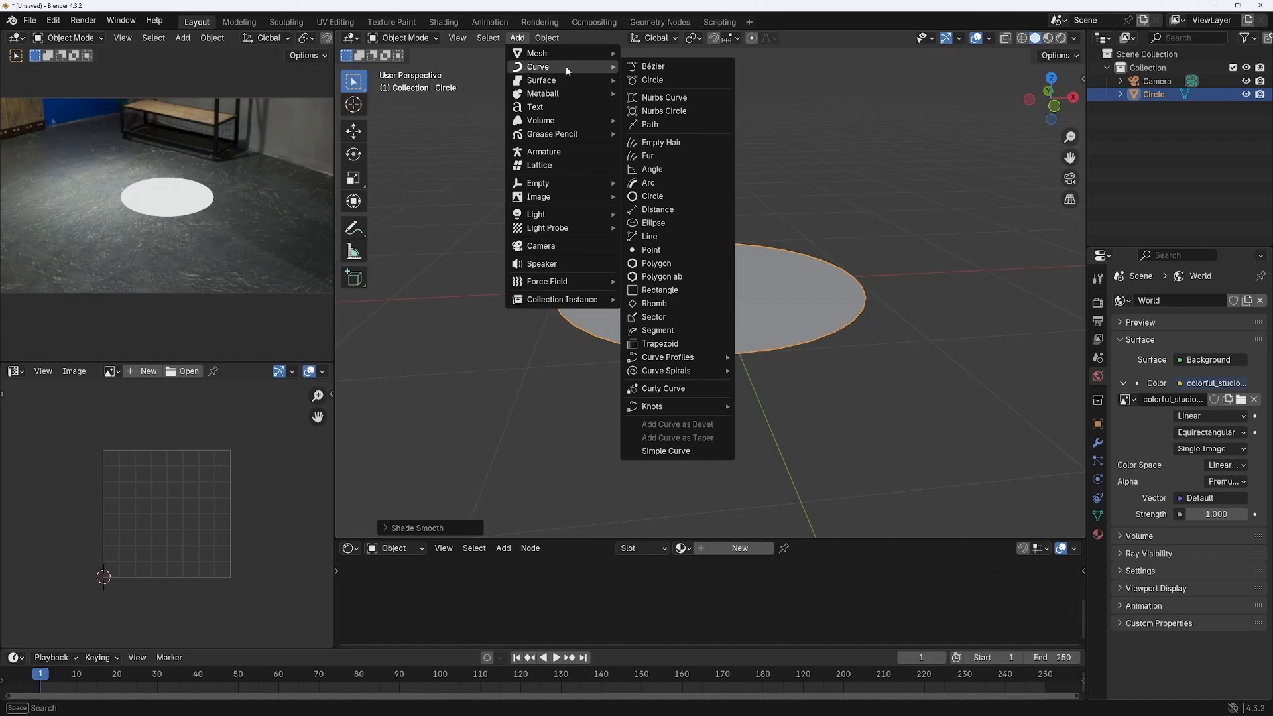
{"action": "left_click", "coordinate": [652, 80]}
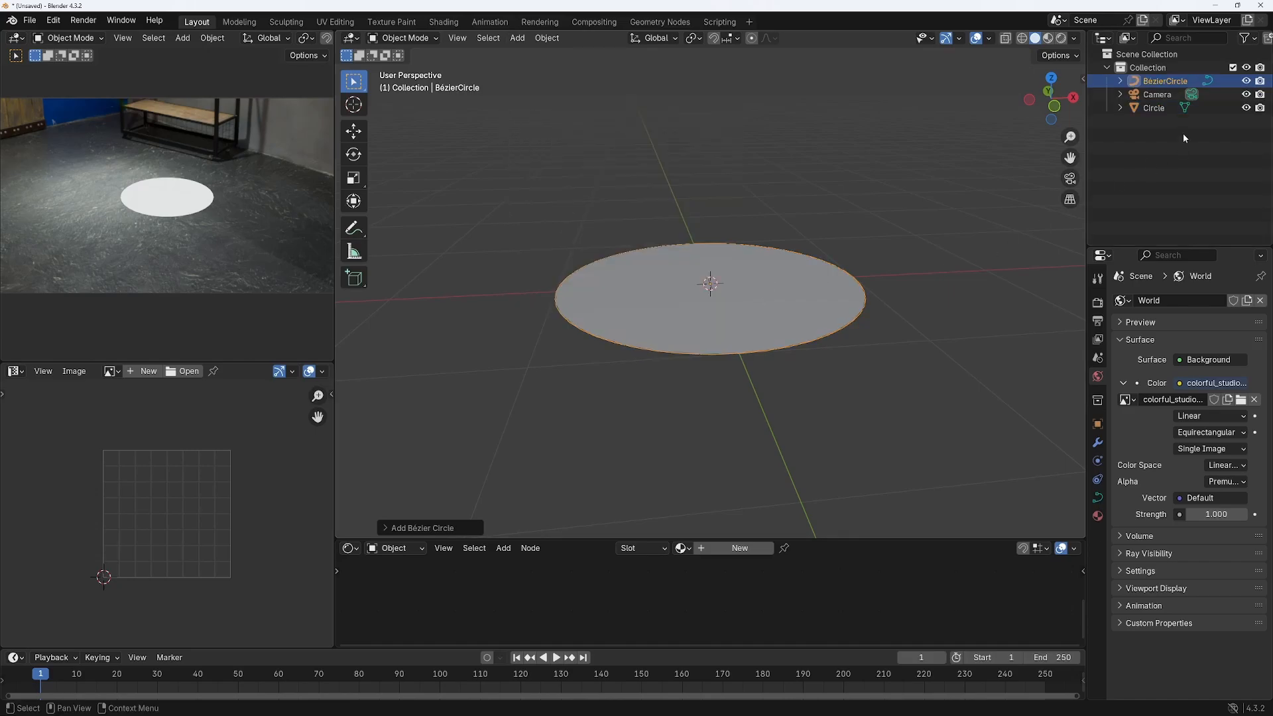
{"action": "left_click", "coordinate": [1247, 108]}
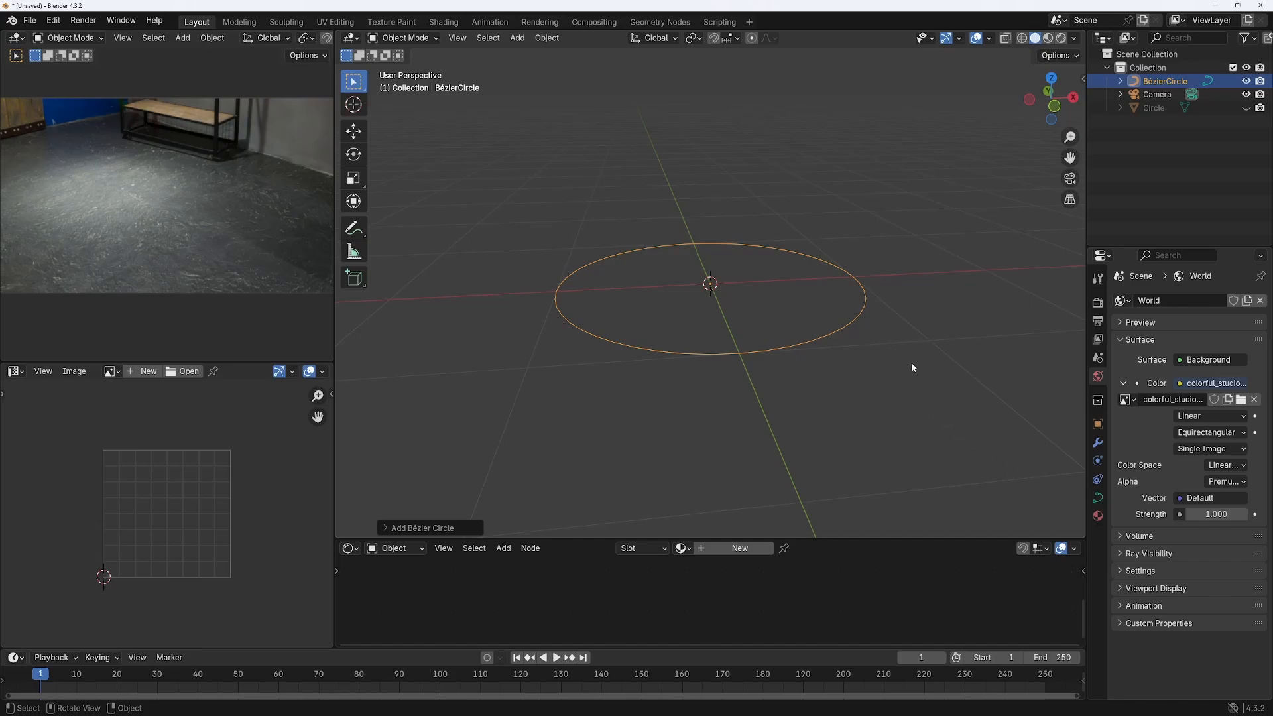
Give the Bézier circle a round bevel with a depth of 0.06 m and show the hidden mesh circle again
{"action": "left_click", "coordinate": [1098, 498]}
{"action": "left_click", "coordinate": [1126, 516]}
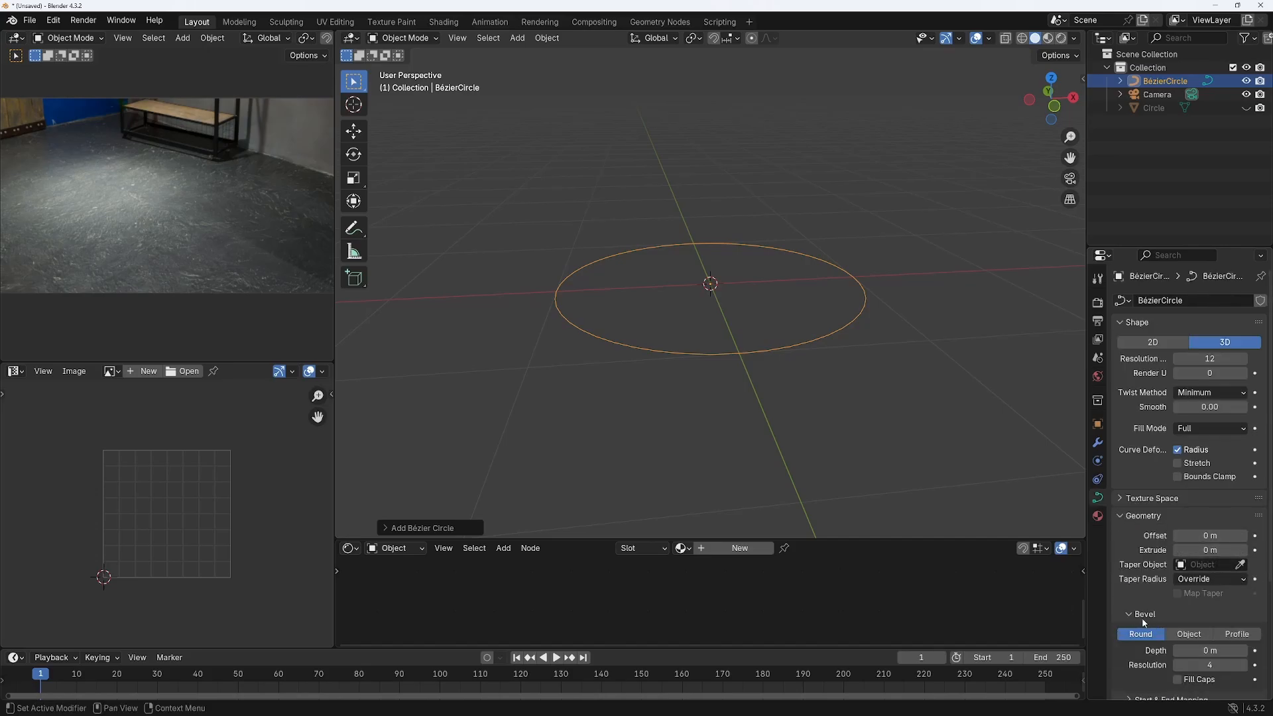
{"action": "left_click", "coordinate": [1244, 651]}
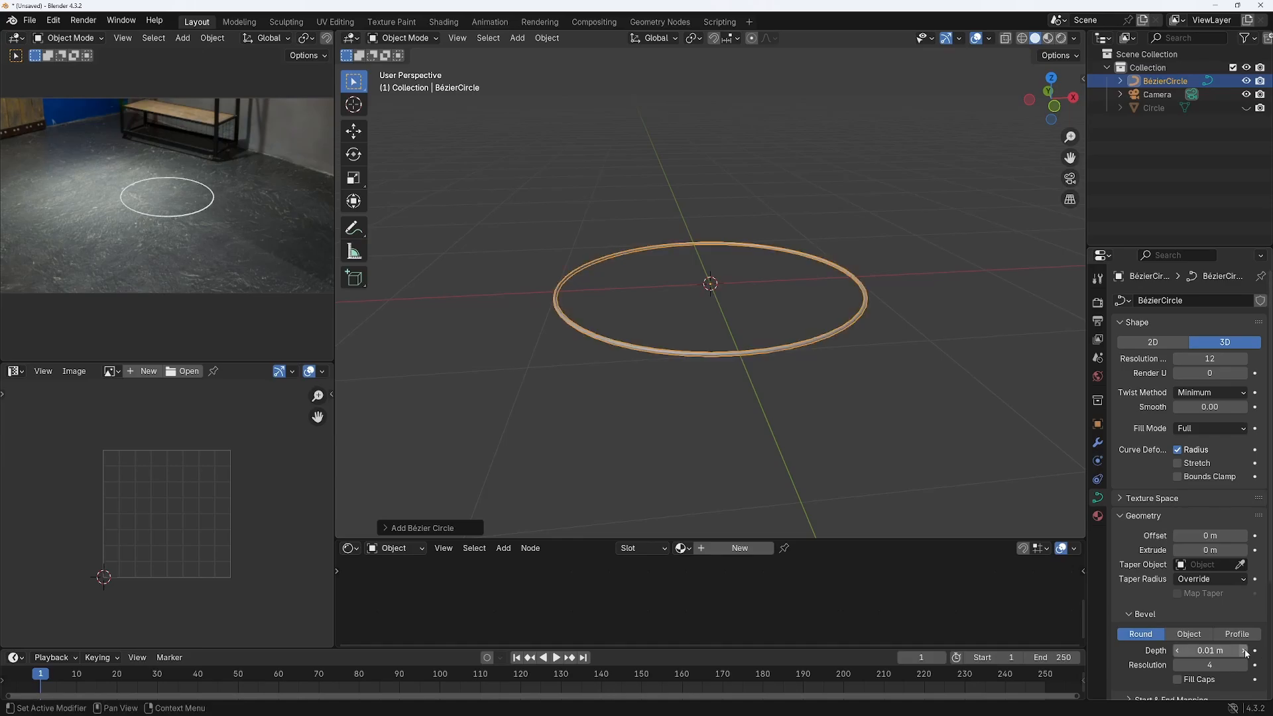
{"action": "left_click", "coordinate": [1243, 651]}
{"action": "left_click", "coordinate": [1243, 652]}
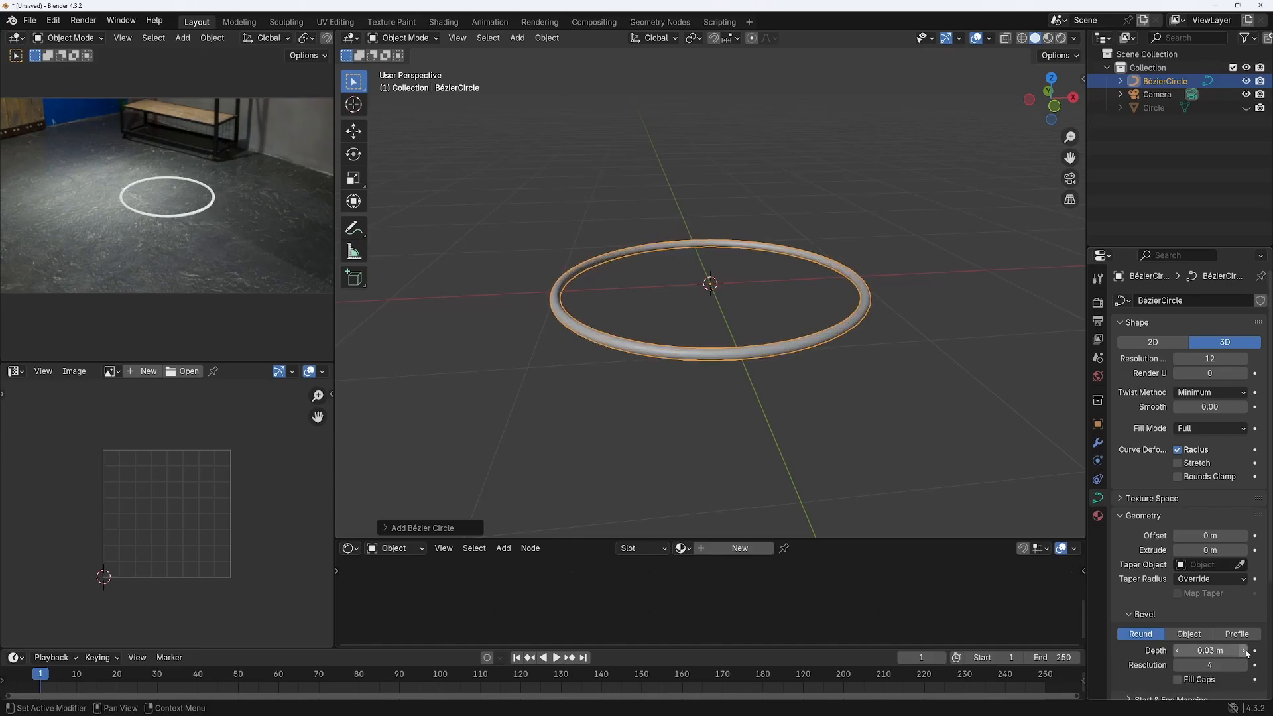
{"action": "left_click", "coordinate": [1244, 651]}
{"action": "left_click", "coordinate": [1245, 651]}
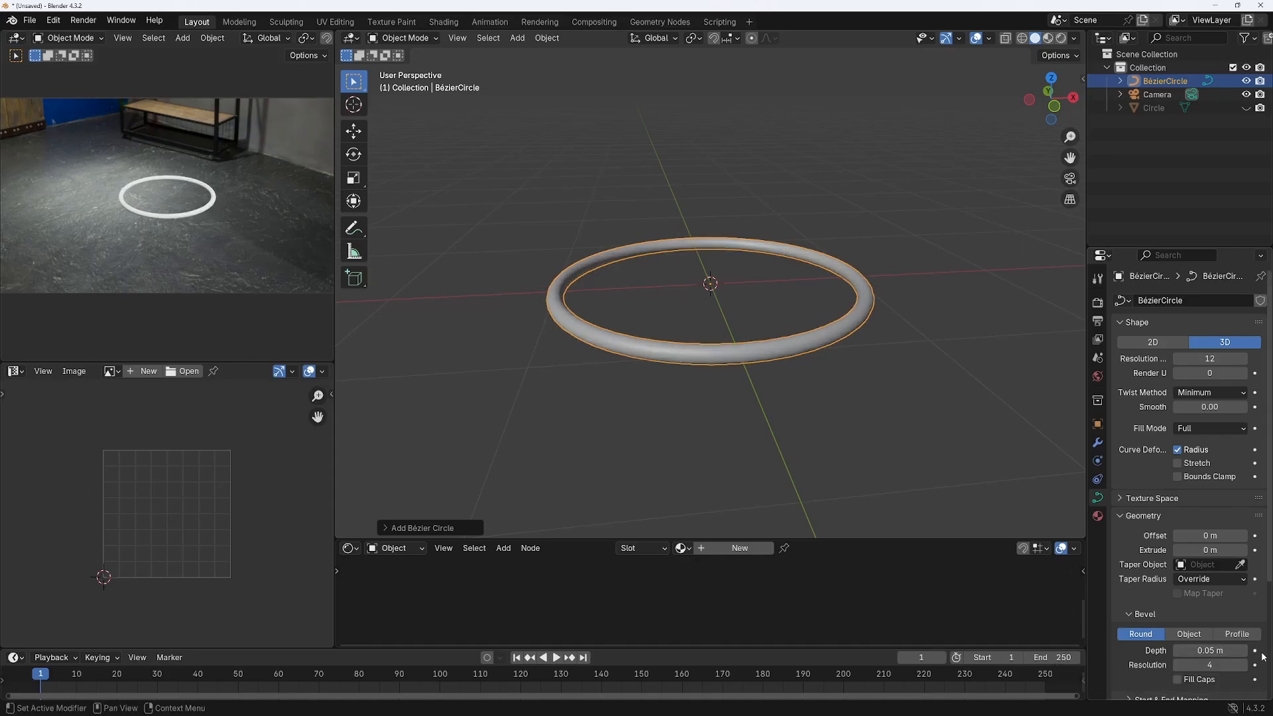
{"action": "left_click_drag", "start_coordinate": [1211, 650], "coordinate": [1201, 650]}
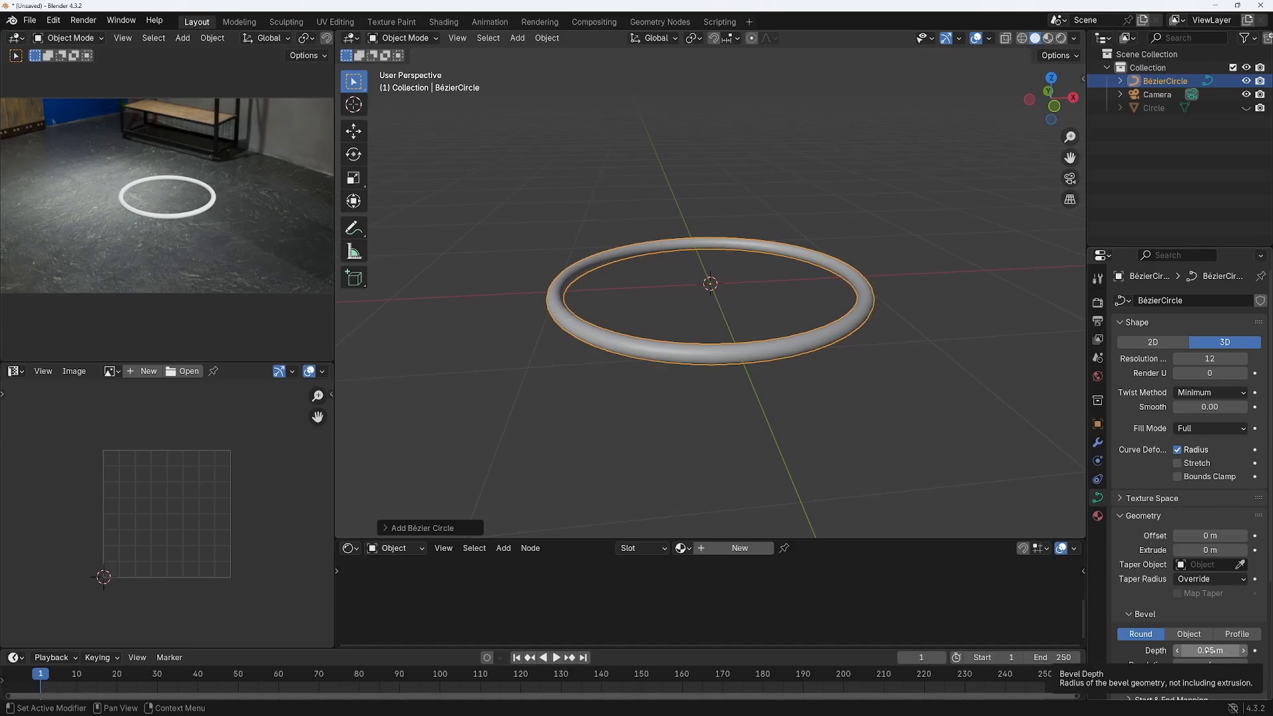
{"action": "left_click_drag", "start_coordinate": [1201, 650], "coordinate": [1221, 651]}
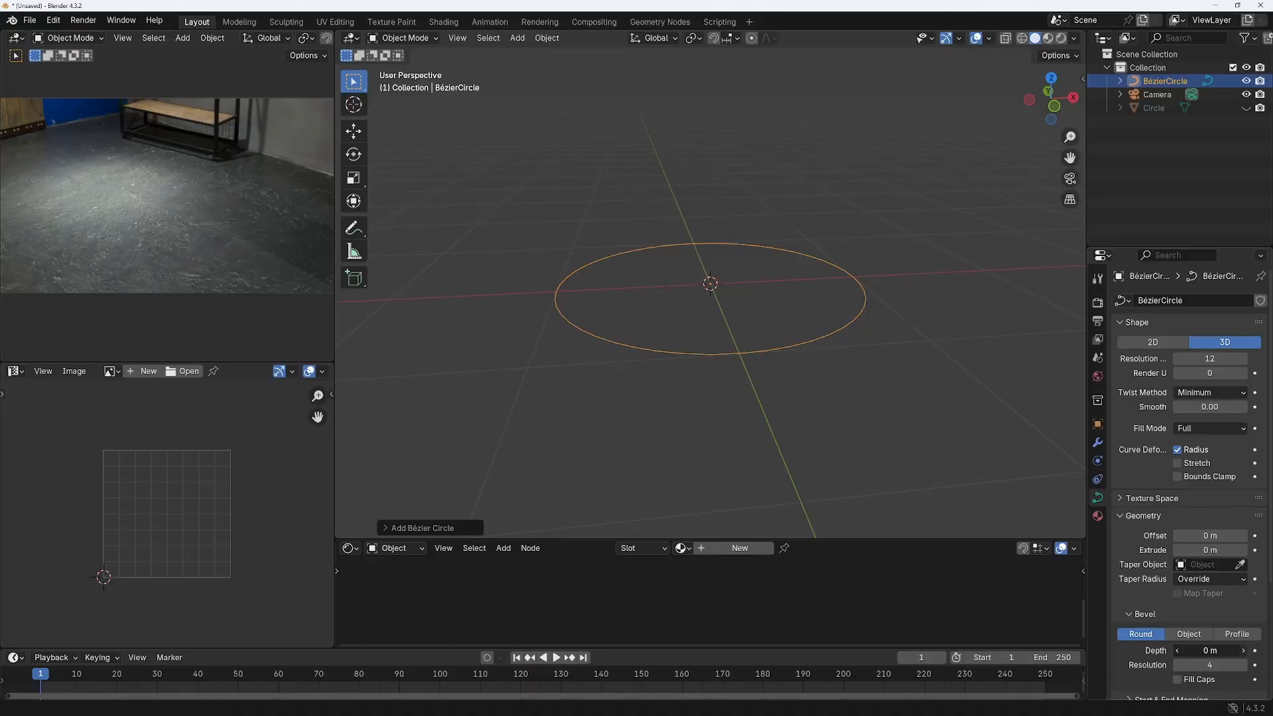
{"action": "left_click", "coordinate": [1244, 652]}
{"action": "left_click", "coordinate": [1244, 652]}
{"action": "left_click", "coordinate": [1244, 652]}
{"action": "left_click", "coordinate": [1243, 652]}
{"action": "left_click", "coordinate": [1244, 651]}
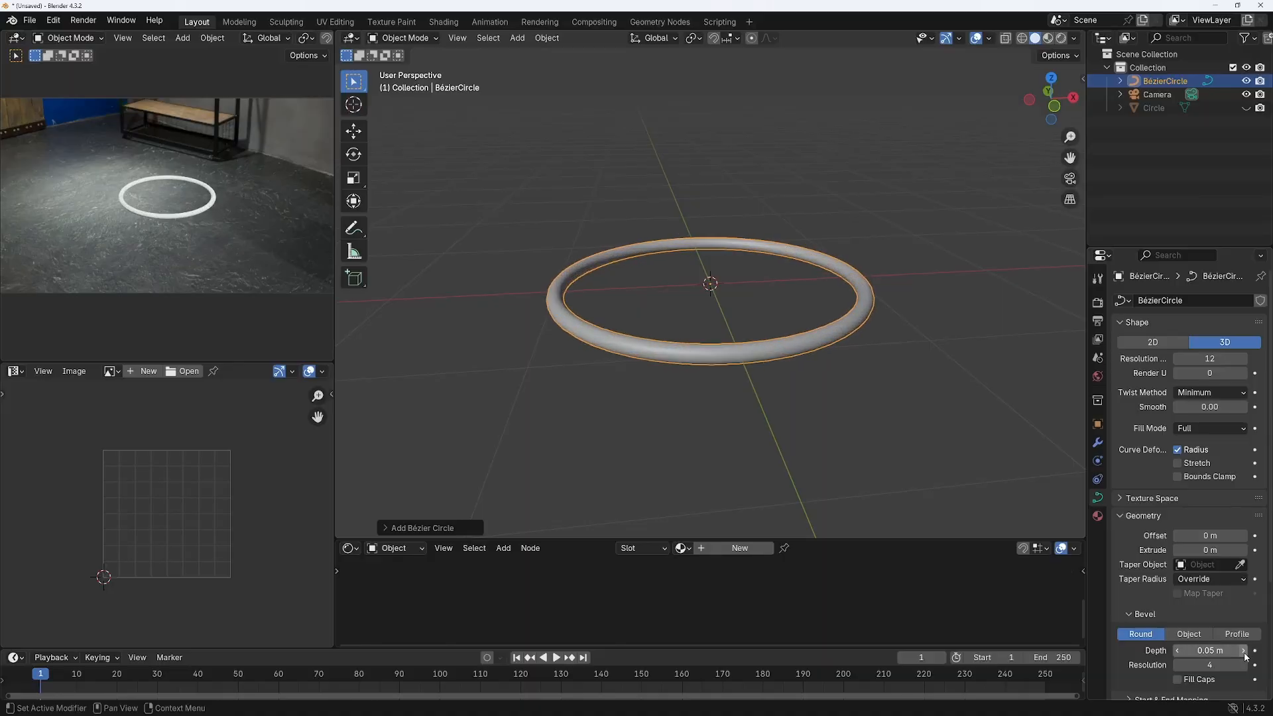
{"action": "left_click", "coordinate": [1244, 652]}
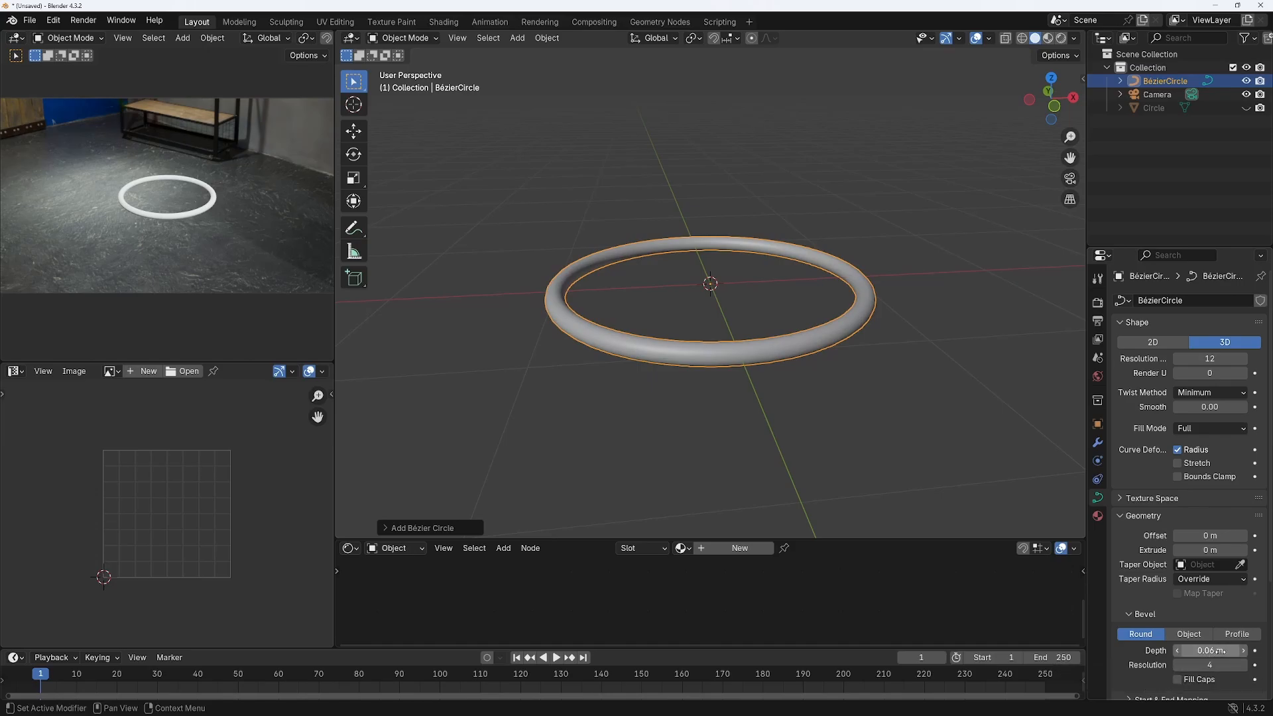
{"action": "left_click", "coordinate": [1246, 108]}
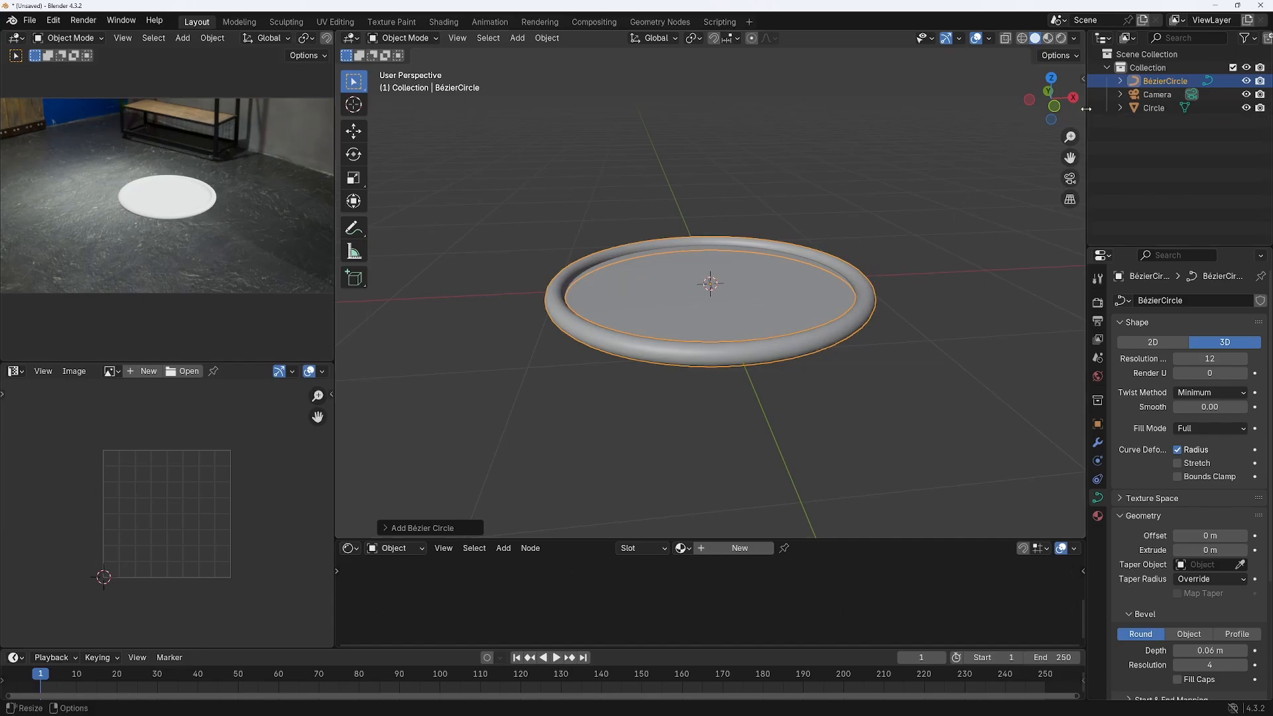
Add a text object at the centre of the disc
{"action": "left_click_drag", "start_coordinate": [1046, 102], "coordinate": [1049, 133]}
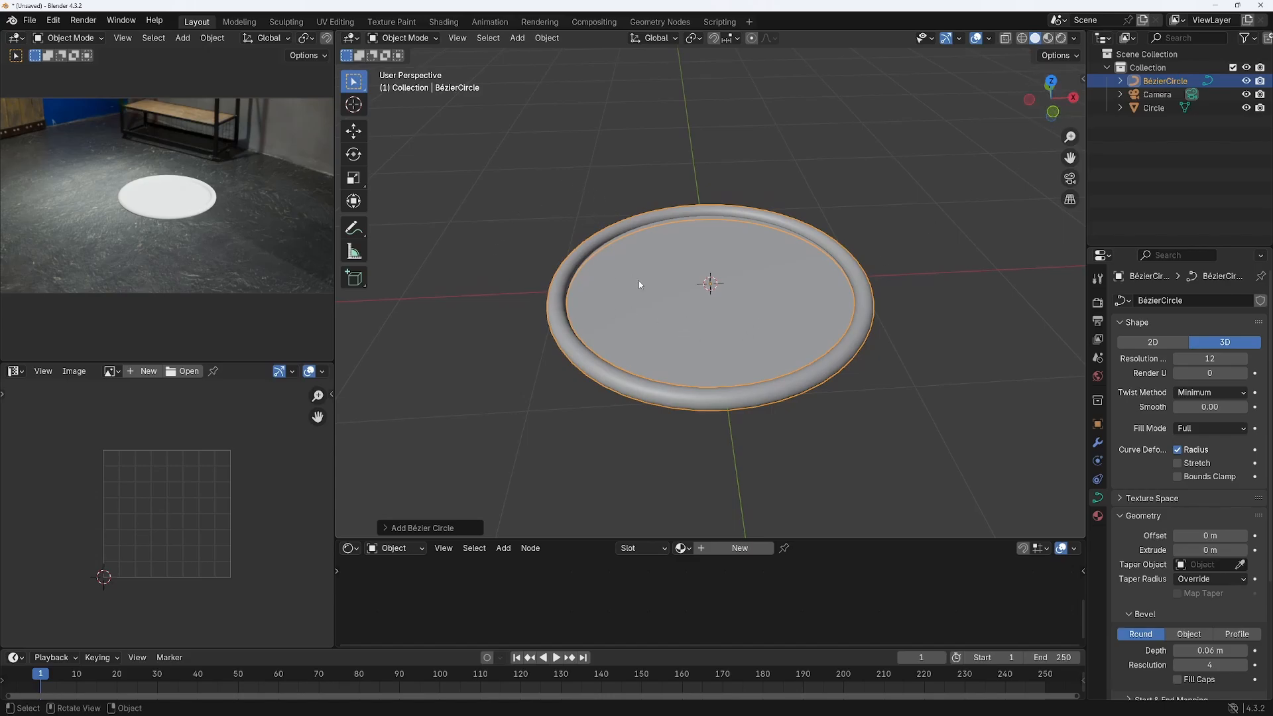
{"action": "left_click", "coordinate": [517, 38]}
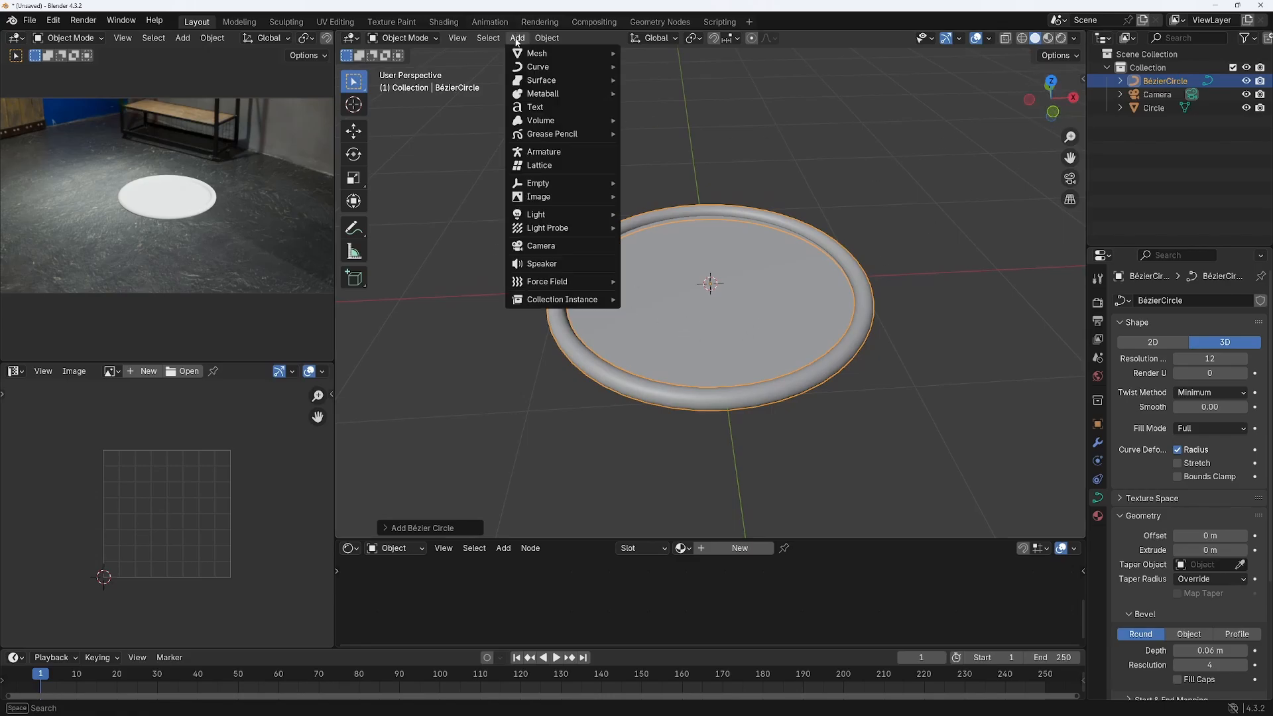
{"action": "left_click", "coordinate": [536, 108]}
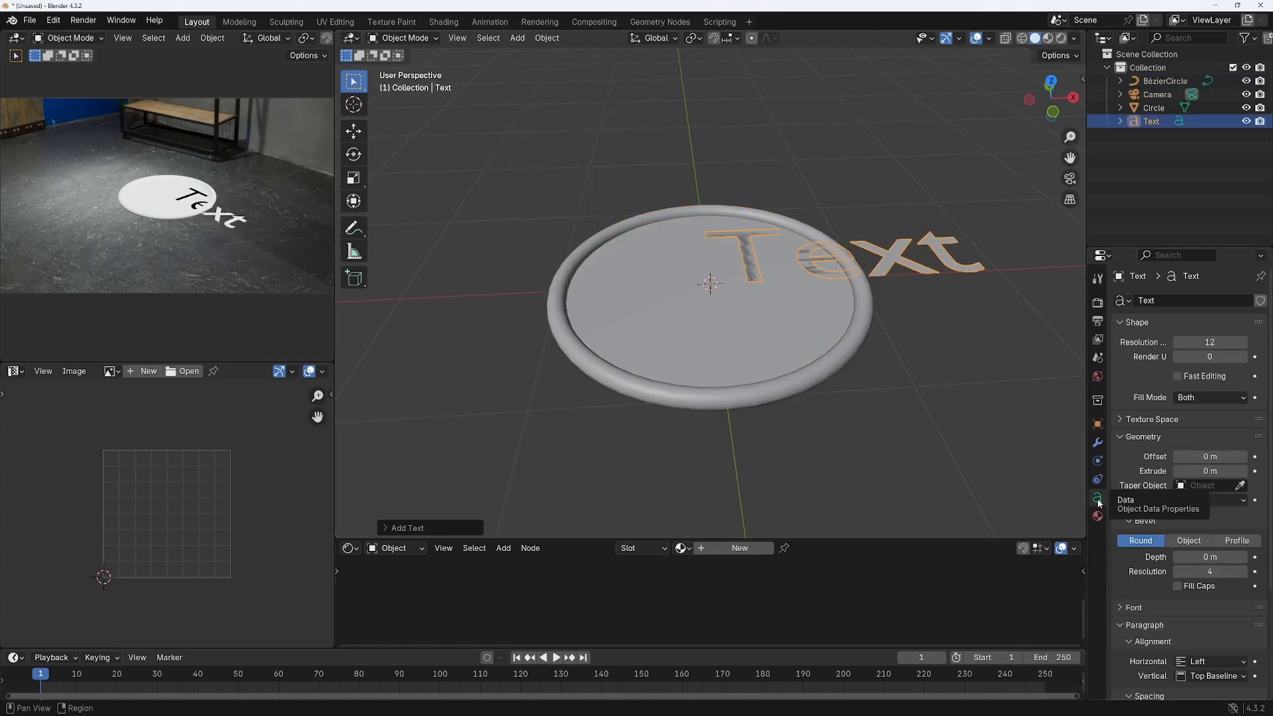
Set the text's paragraph alignment to Center horizontally and Middle vertically
{"action": "scroll", "coordinate": [1228, 553], "scroll_direction": "down", "scroll_amount": 1}
{"action": "left_click", "coordinate": [1210, 634]}
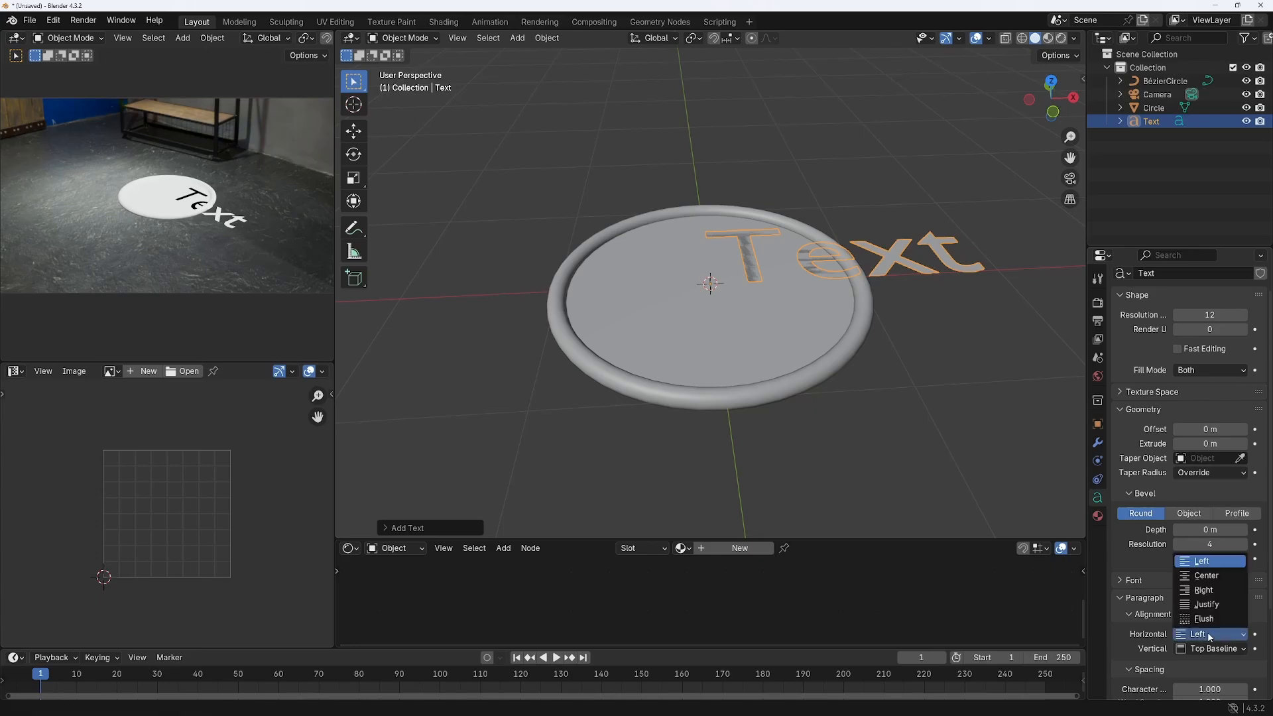
{"action": "left_click", "coordinate": [1207, 576]}
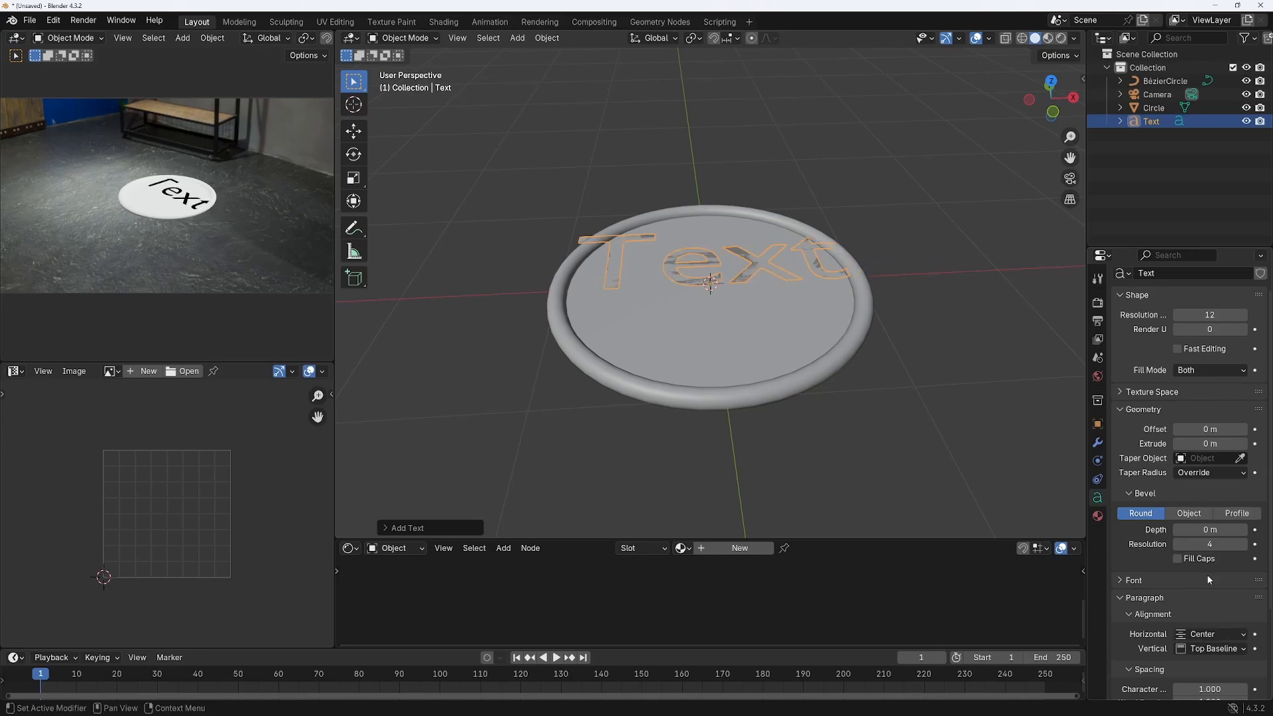
{"action": "left_click", "coordinate": [1210, 648]}
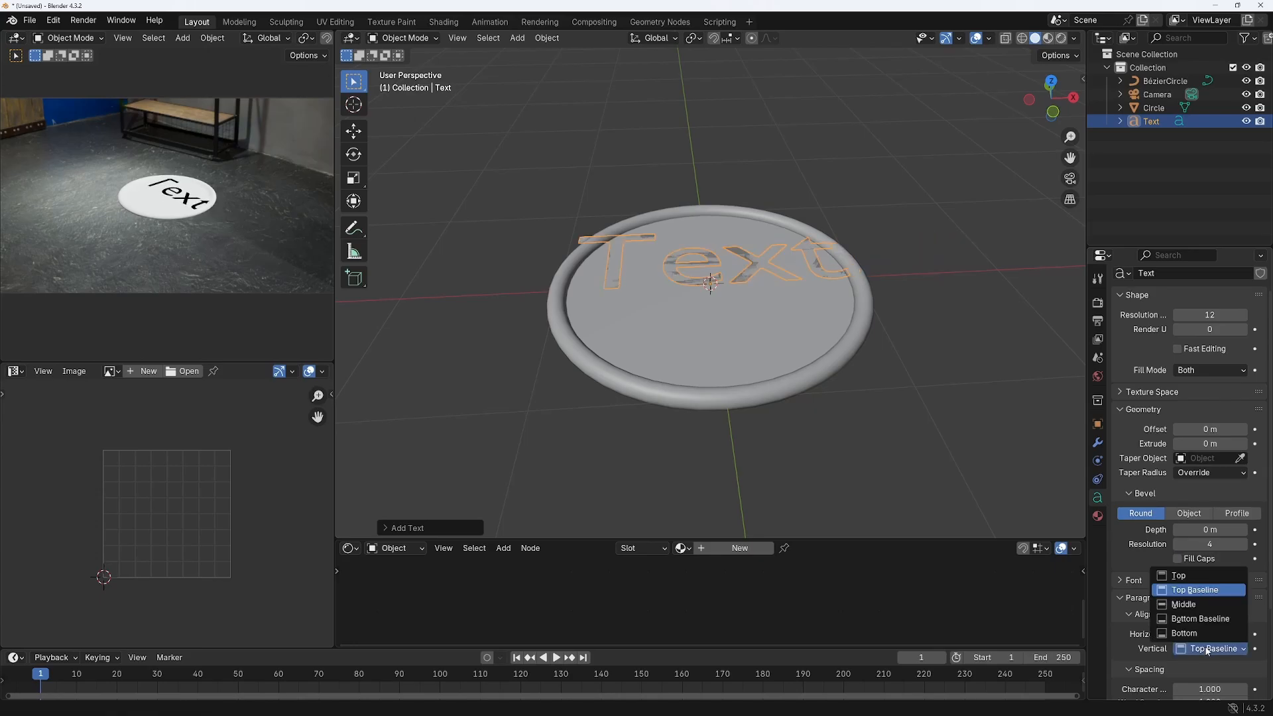
{"action": "left_click", "coordinate": [1188, 603]}
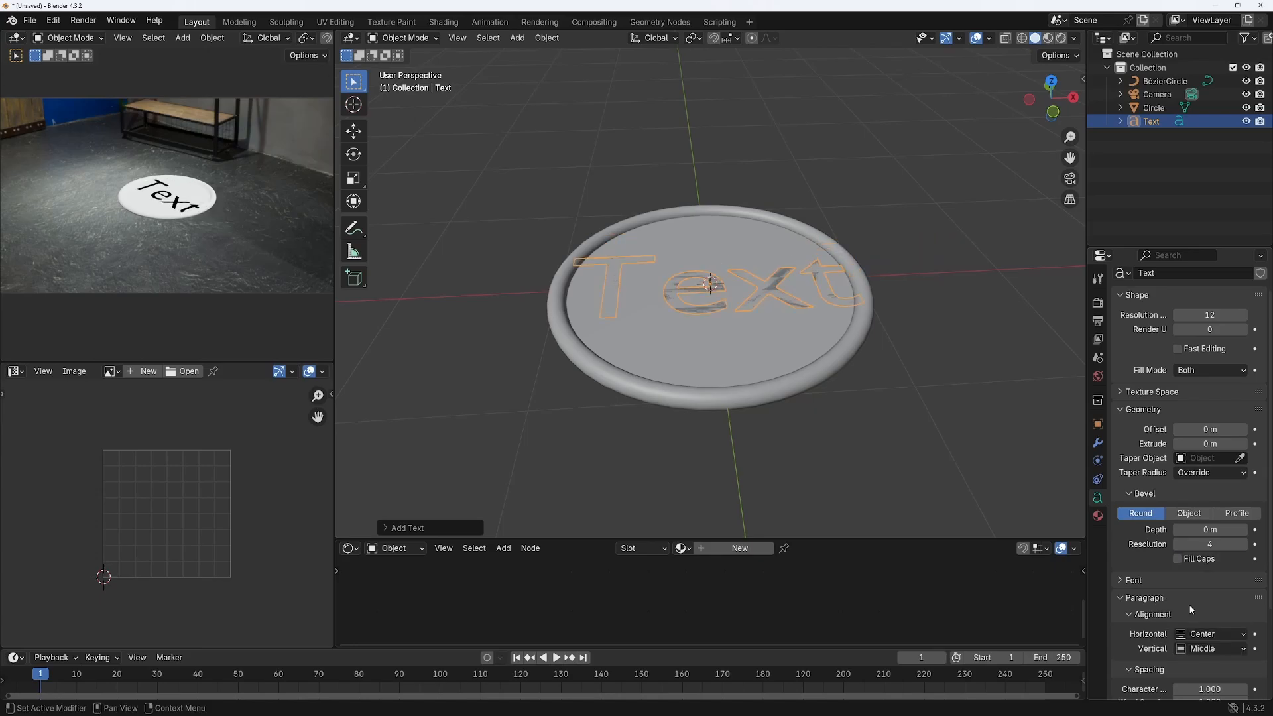
Set the text's extrusion to 0.03 m
{"action": "left_click", "coordinate": [1206, 443]}
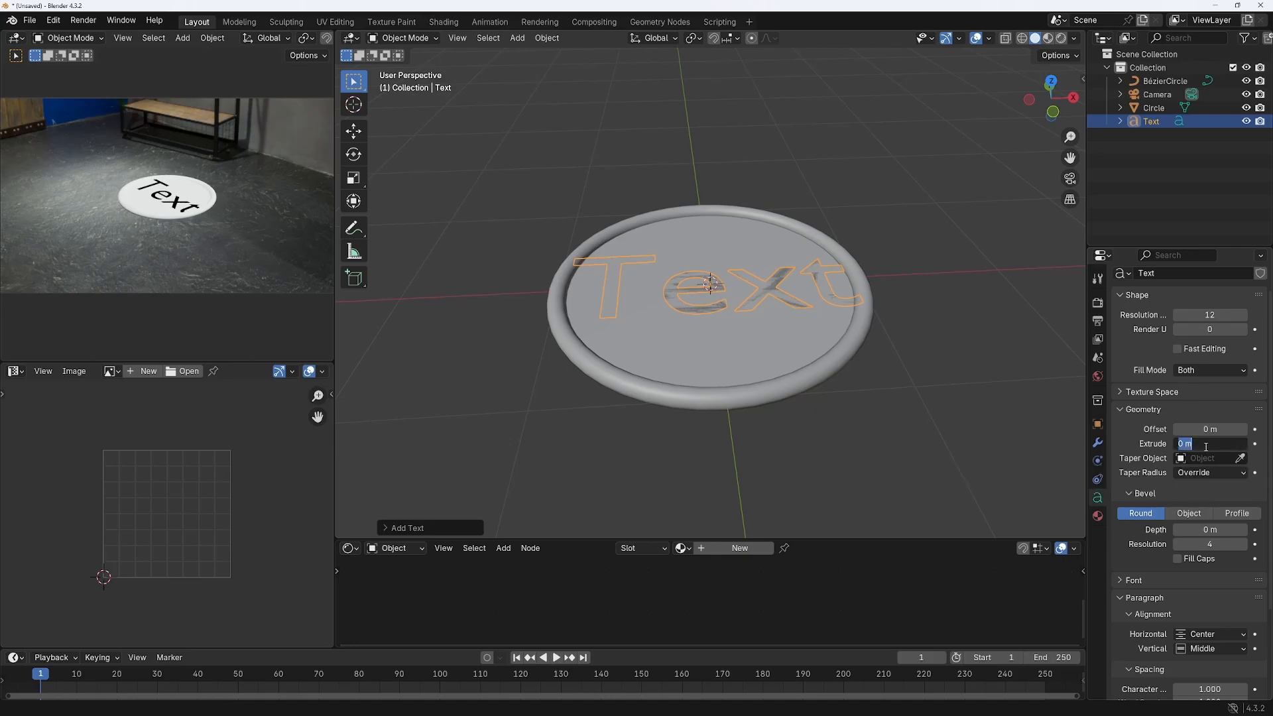
{"action": "left_click", "coordinate": [1261, 462]}
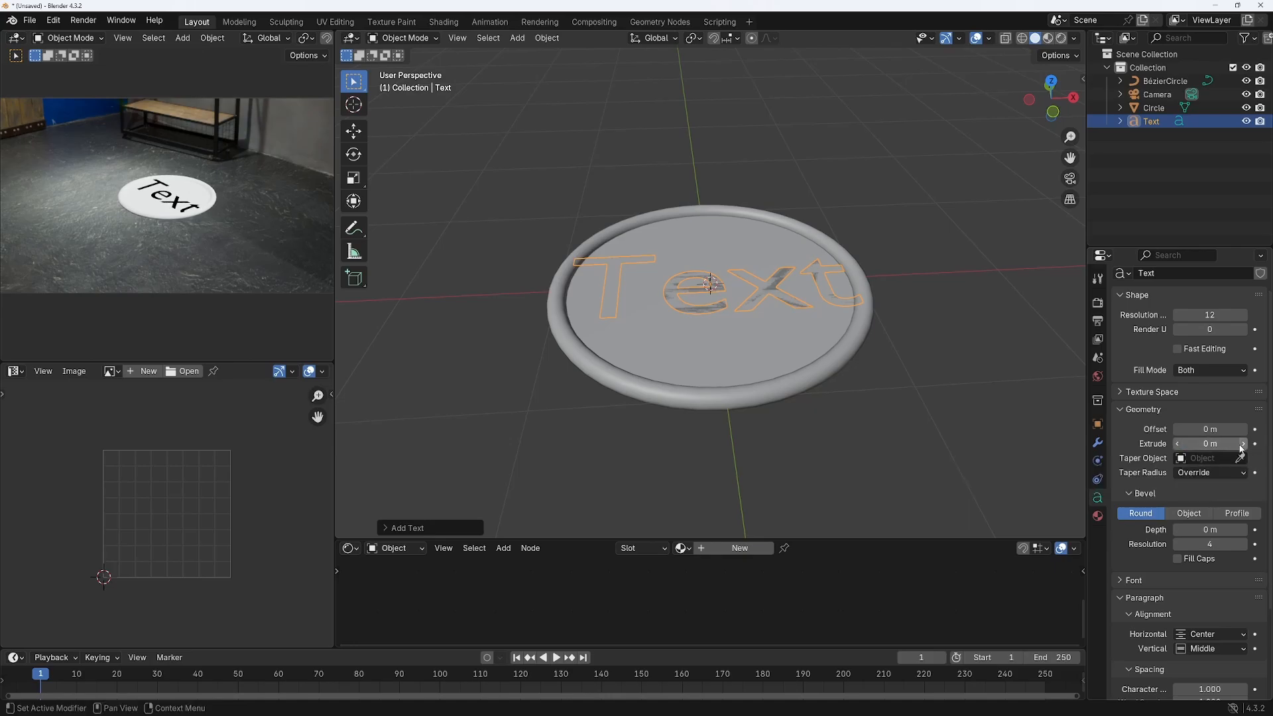
{"action": "left_click_drag", "start_coordinate": [1242, 448], "coordinate": [1248, 448]}
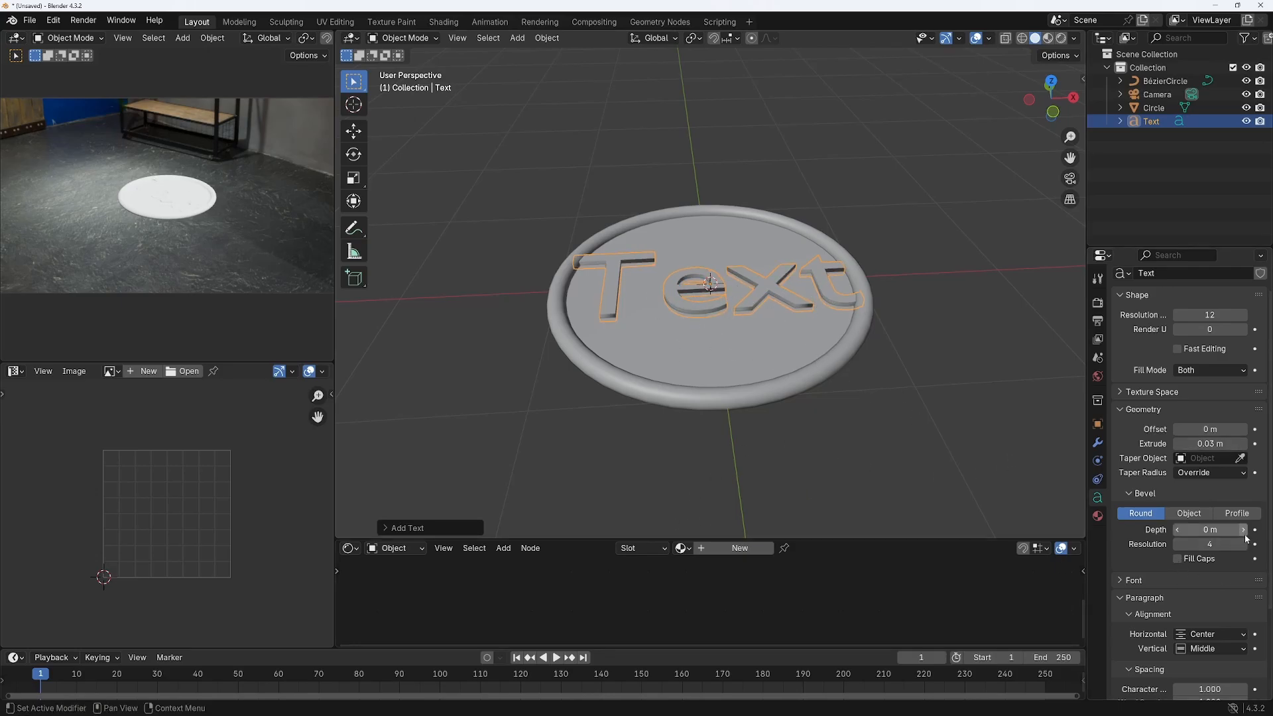
Set the text's round bevel to a depth of 0.005 m with a resolution of 0
{"action": "left_click", "coordinate": [1212, 529]}
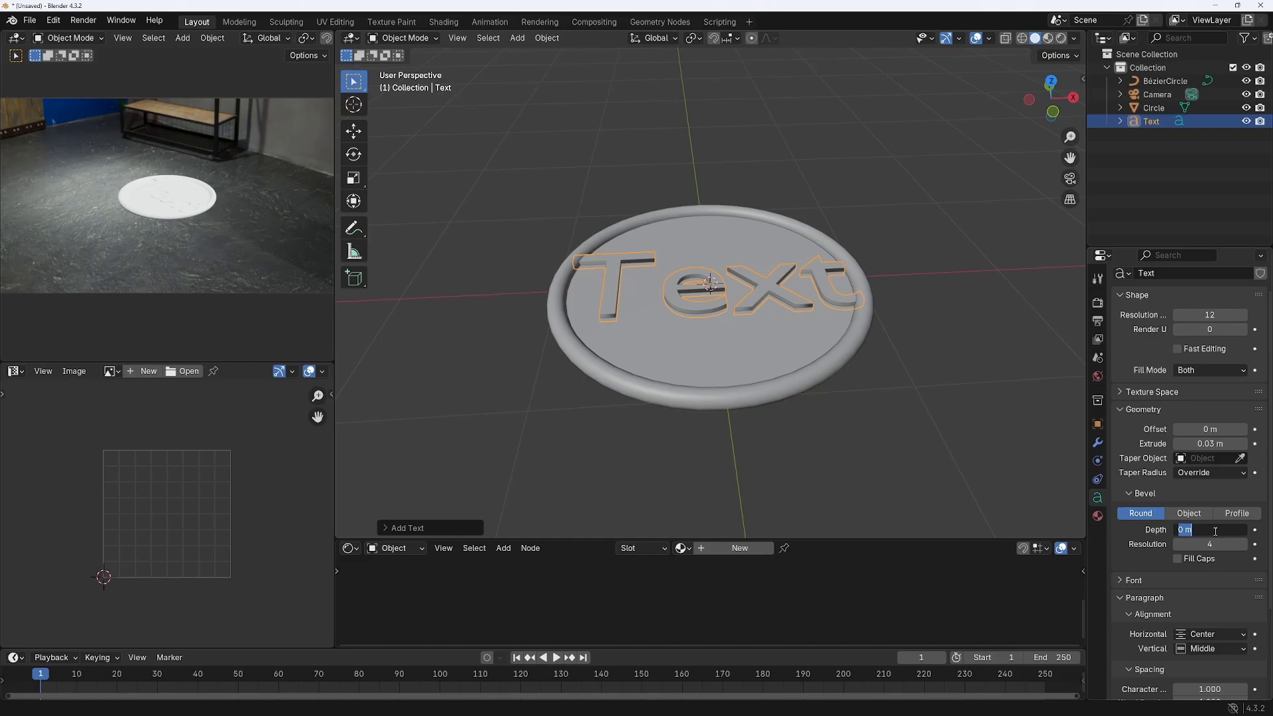
{"action": "type", "text": "0.005"}
{"action": "key", "text": "Return"}
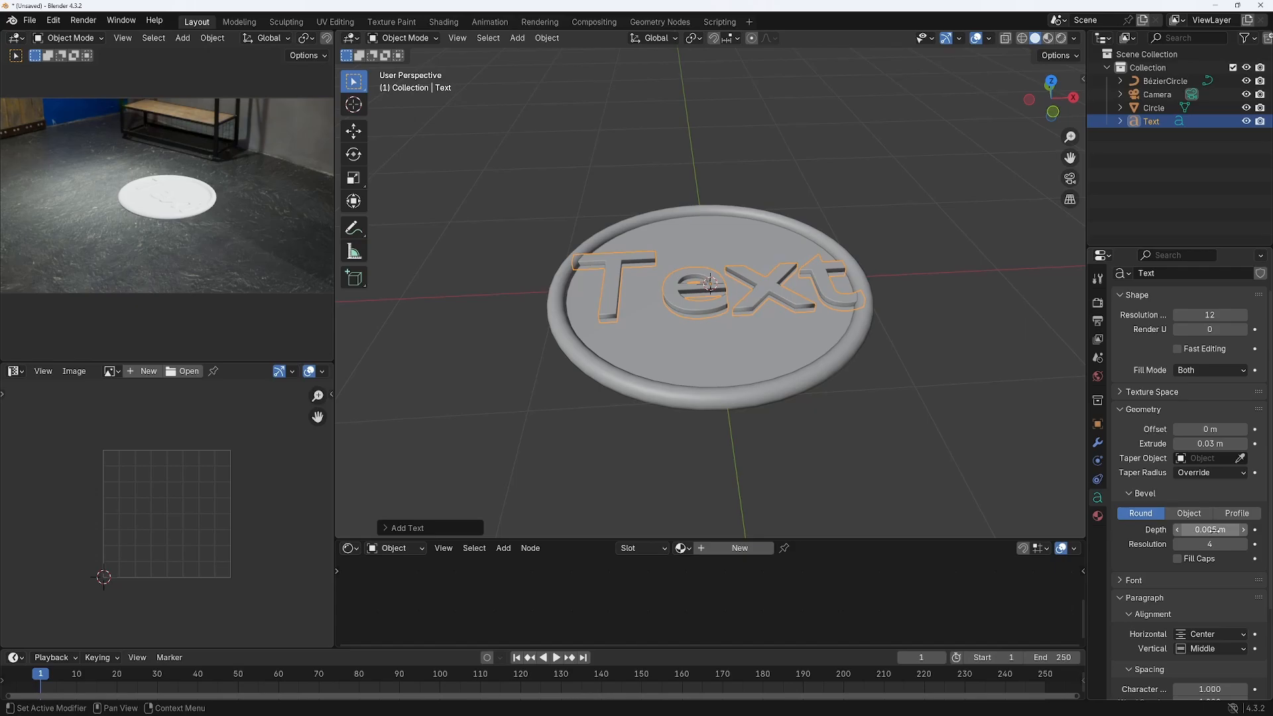
{"action": "left_click_drag", "start_coordinate": [1216, 545], "coordinate": [1184, 545]}
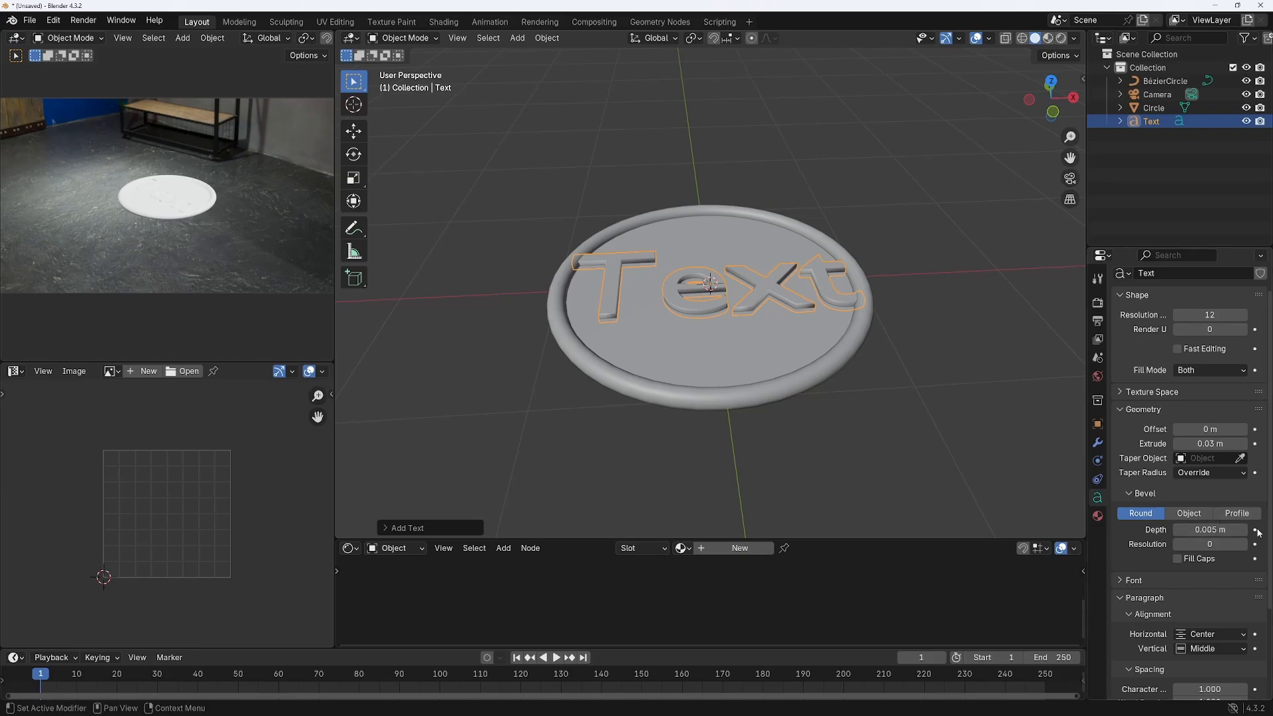
Load Spacetime.ttf from the fonts folder in Documents as the text's regular font
{"action": "scroll", "coordinate": [1119, 533], "scroll_direction": "down", "scroll_amount": 2}
{"action": "left_click", "coordinate": [1120, 528]}
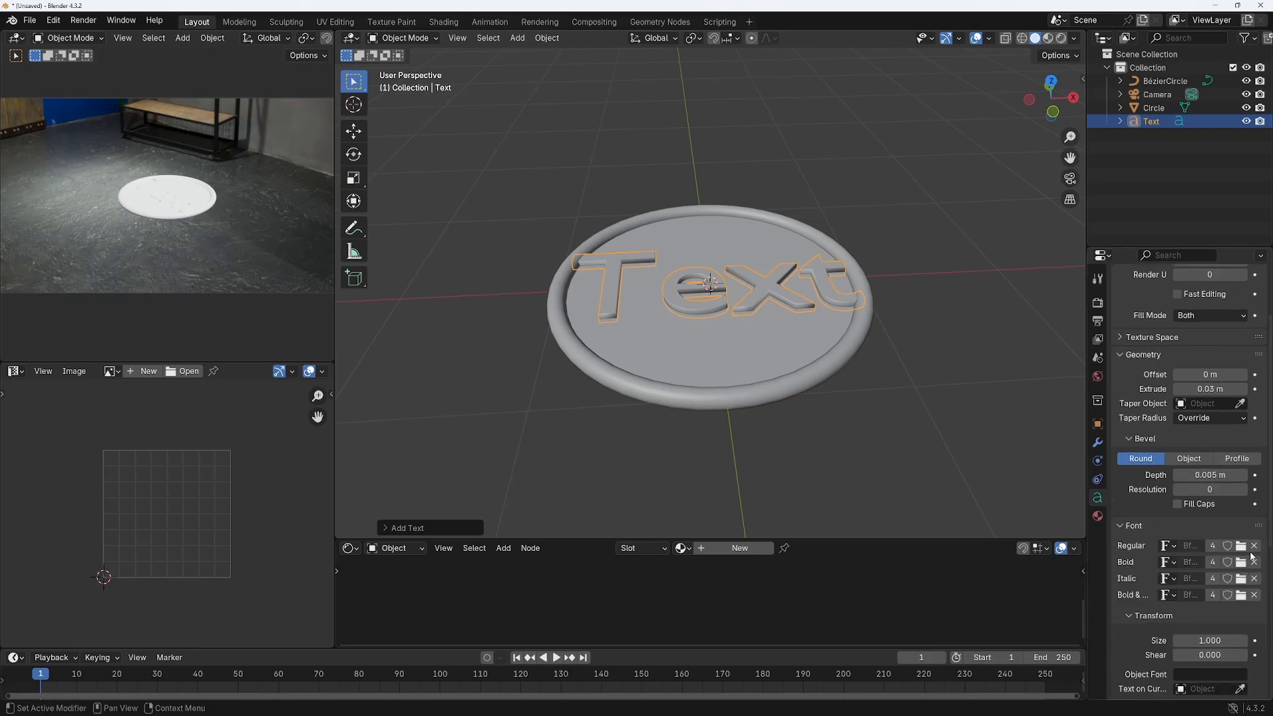
{"action": "left_click", "coordinate": [1241, 546]}
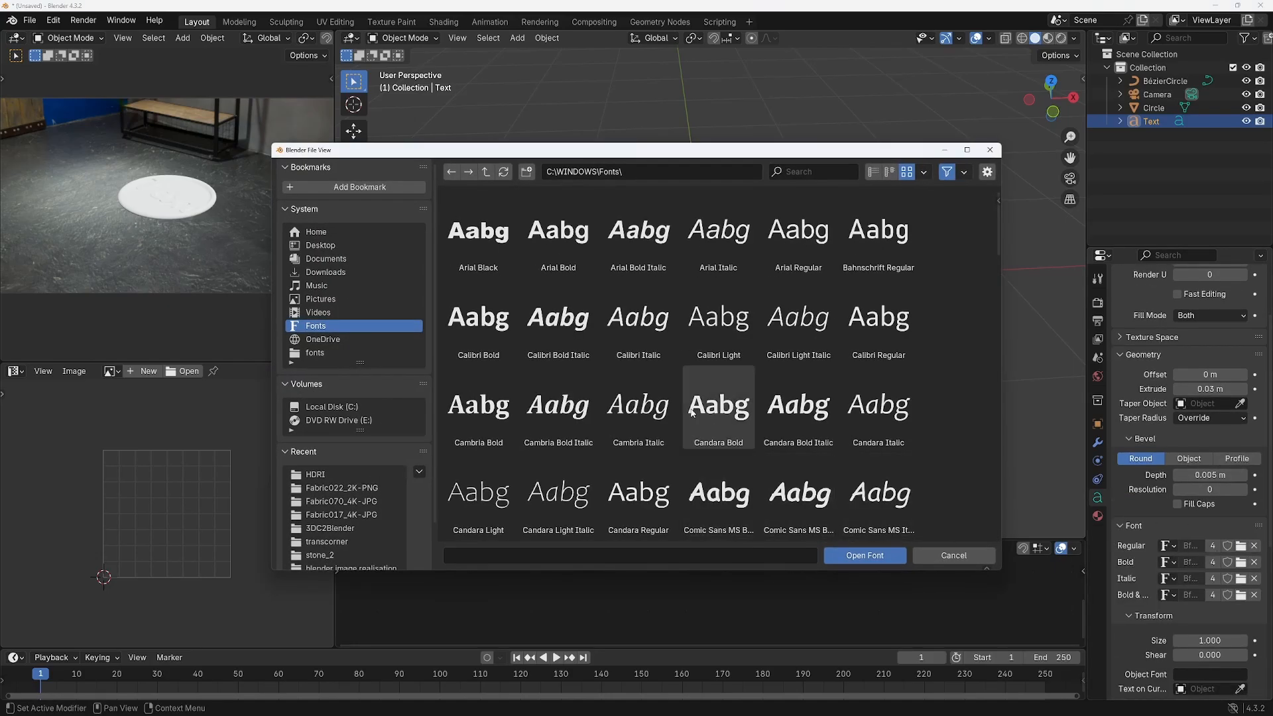
{"action": "left_click_drag", "start_coordinate": [997, 242], "coordinate": [326, 267]}
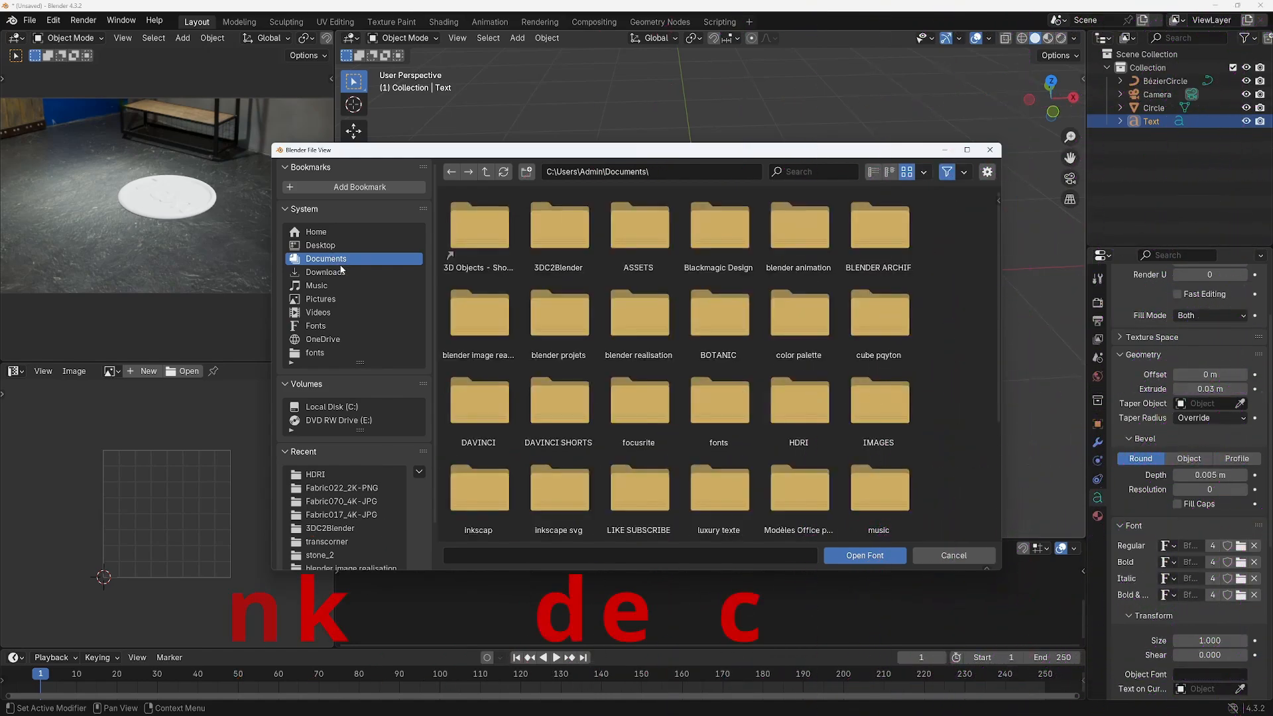
{"action": "double_click", "coordinate": [719, 412]}
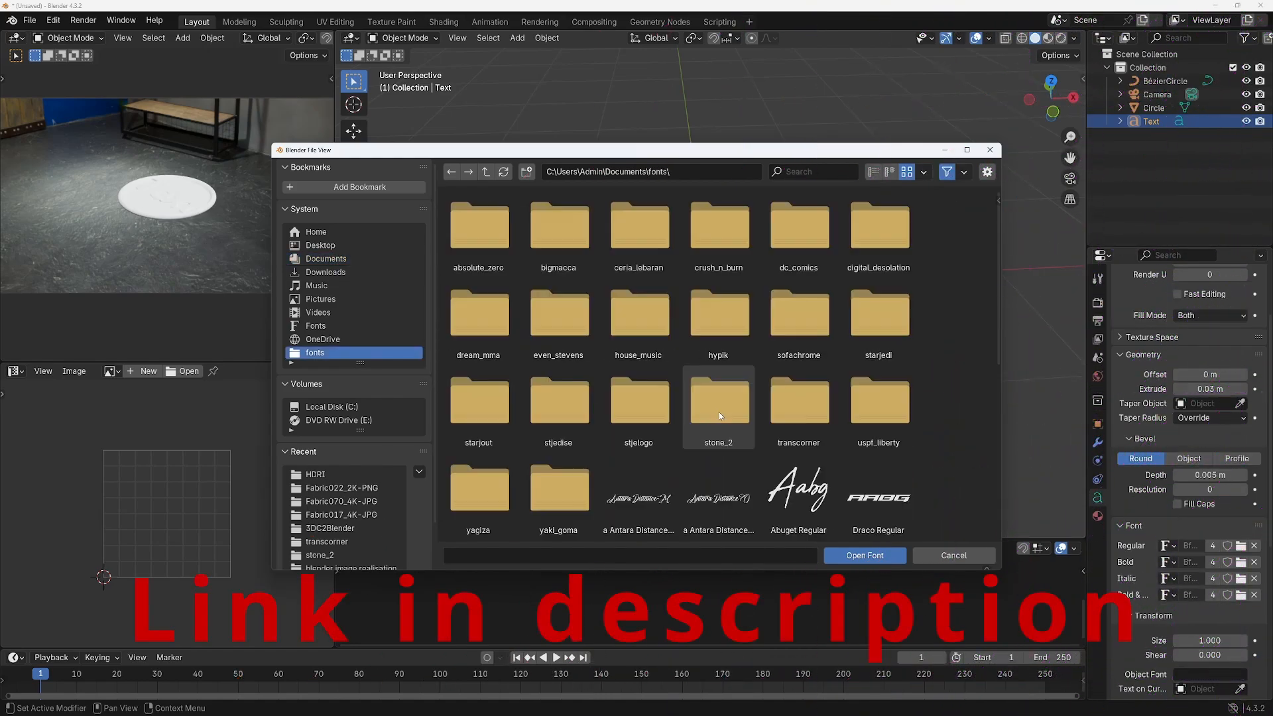
{"action": "scroll", "coordinate": [848, 499], "scroll_direction": "down", "scroll_amount": 5}
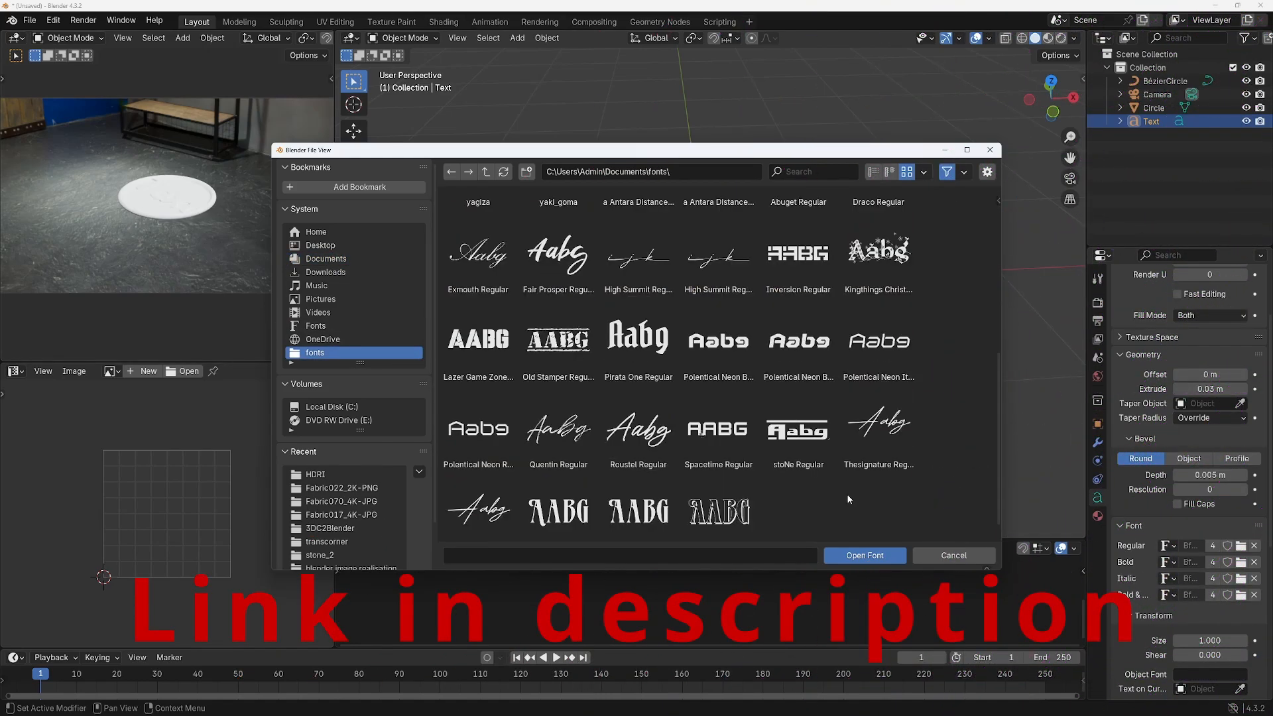
{"action": "left_click", "coordinate": [721, 431]}
{"action": "double_click", "coordinate": [722, 431]}
Load Transcorner Regular from the transcorner folder as the text's regular font and scale the text to about 0.6 to fit inside the rim
{"action": "left_click", "coordinate": [1240, 546]}
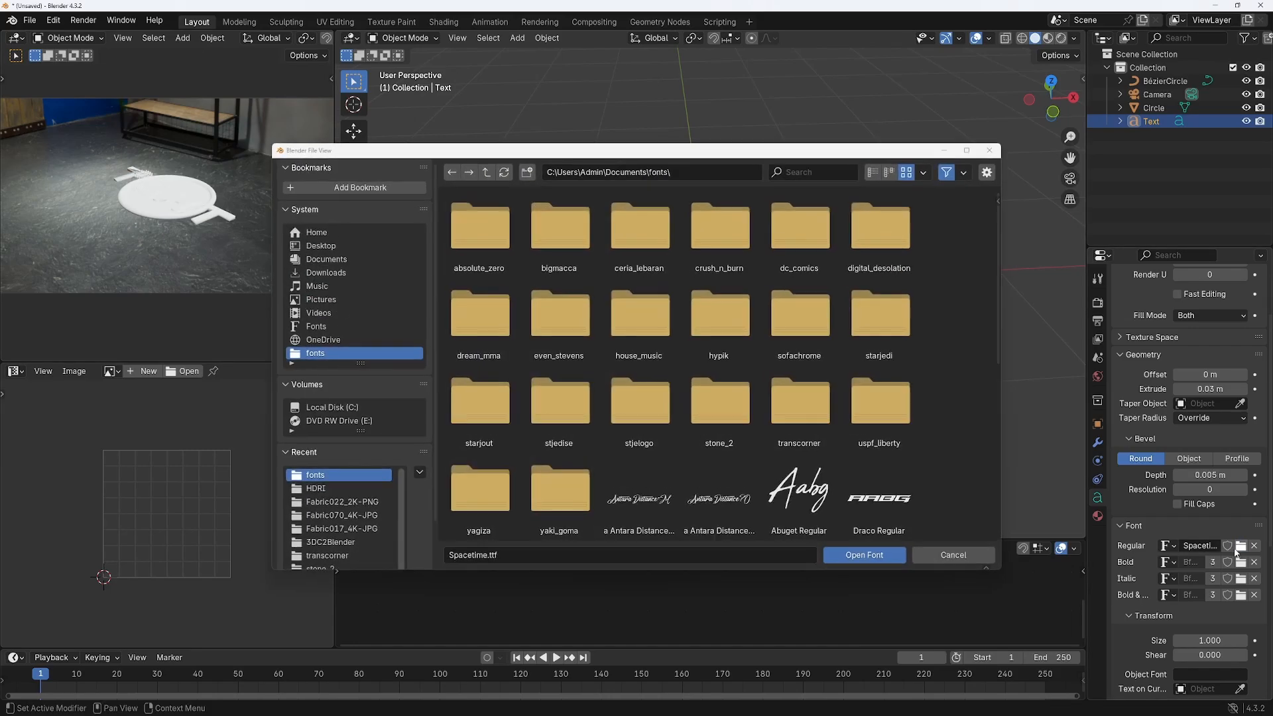
{"action": "left_click", "coordinate": [795, 413]}
{"action": "double_click", "coordinate": [795, 415]}
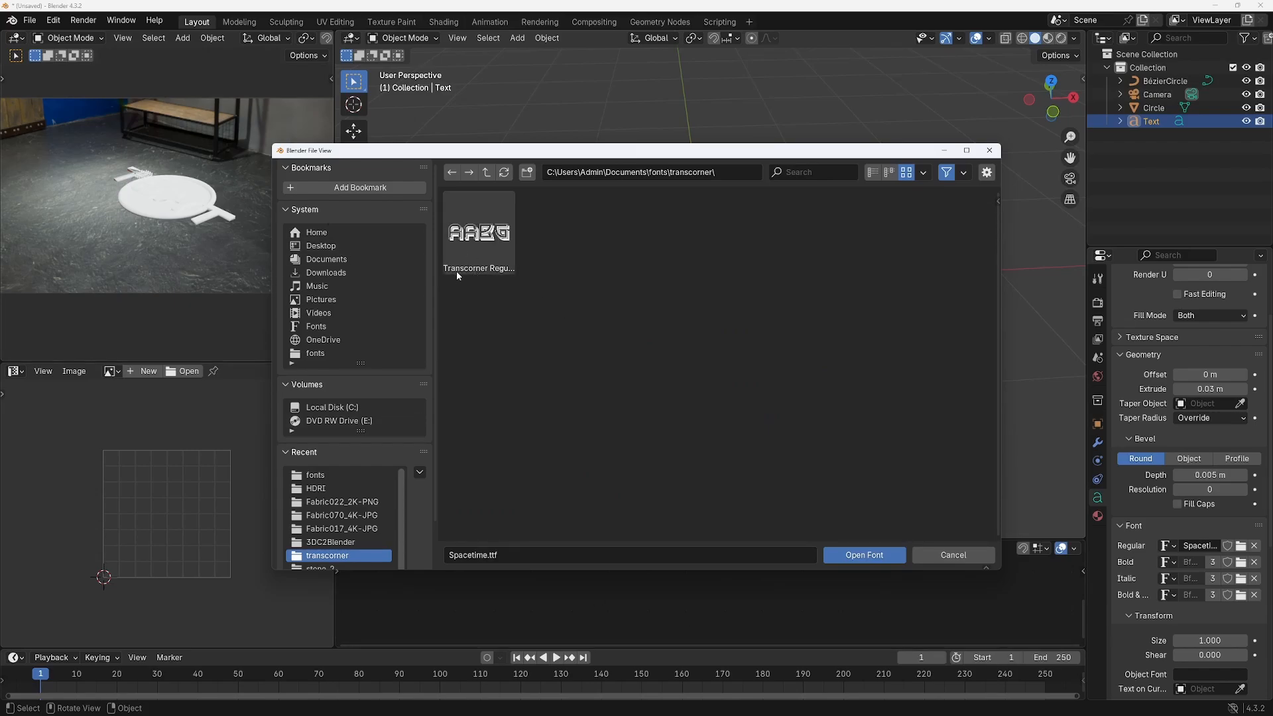
{"action": "double_click", "coordinate": [477, 239]}
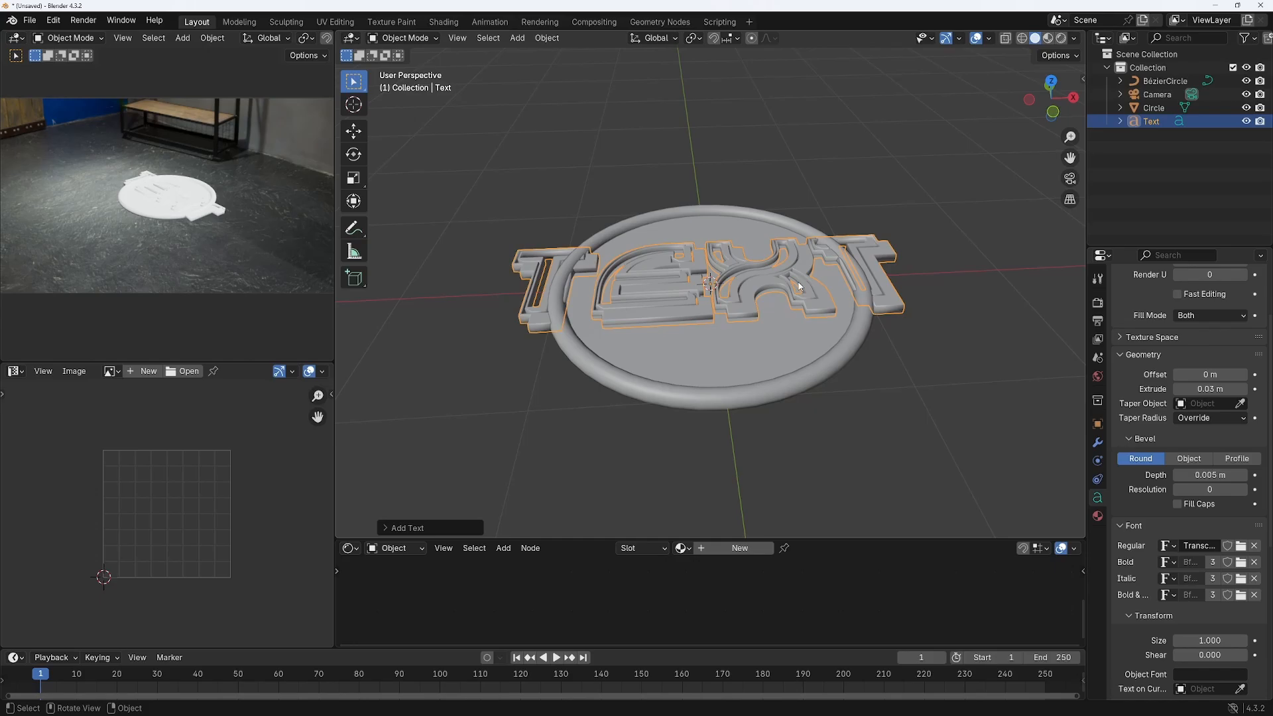
{"action": "key", "text": "s"}
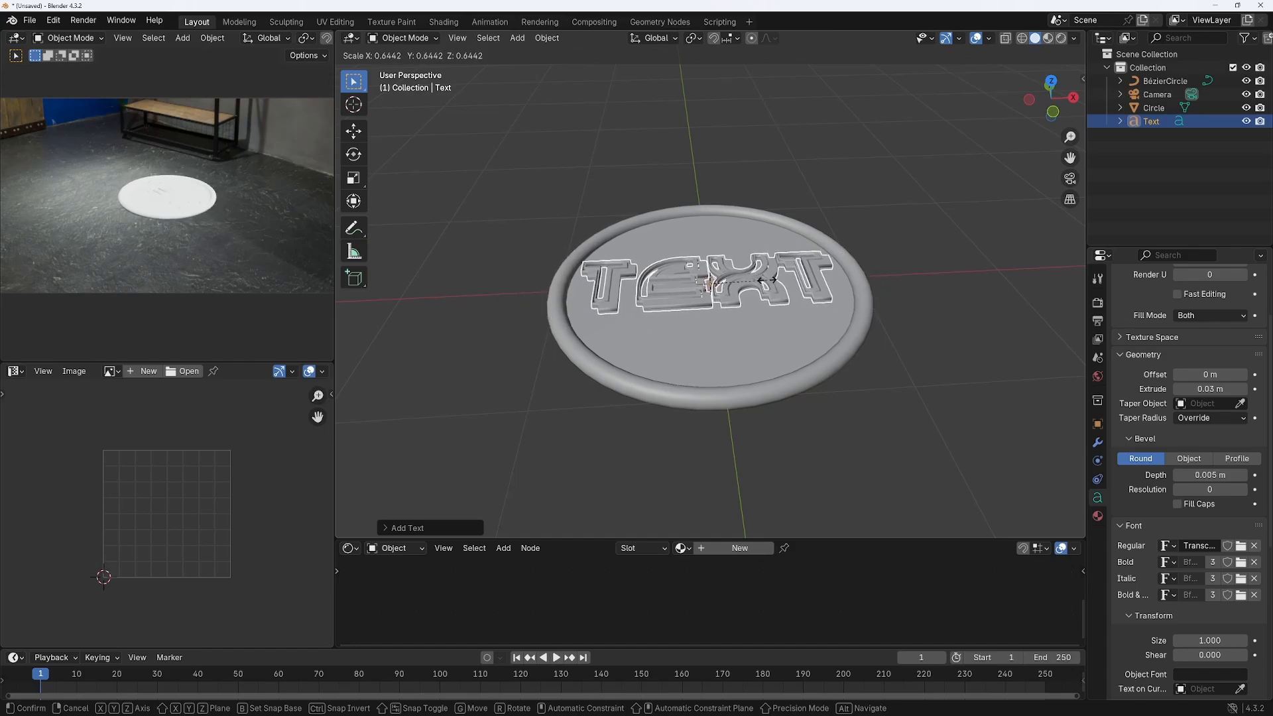
{"action": "left_click", "coordinate": [766, 284]}
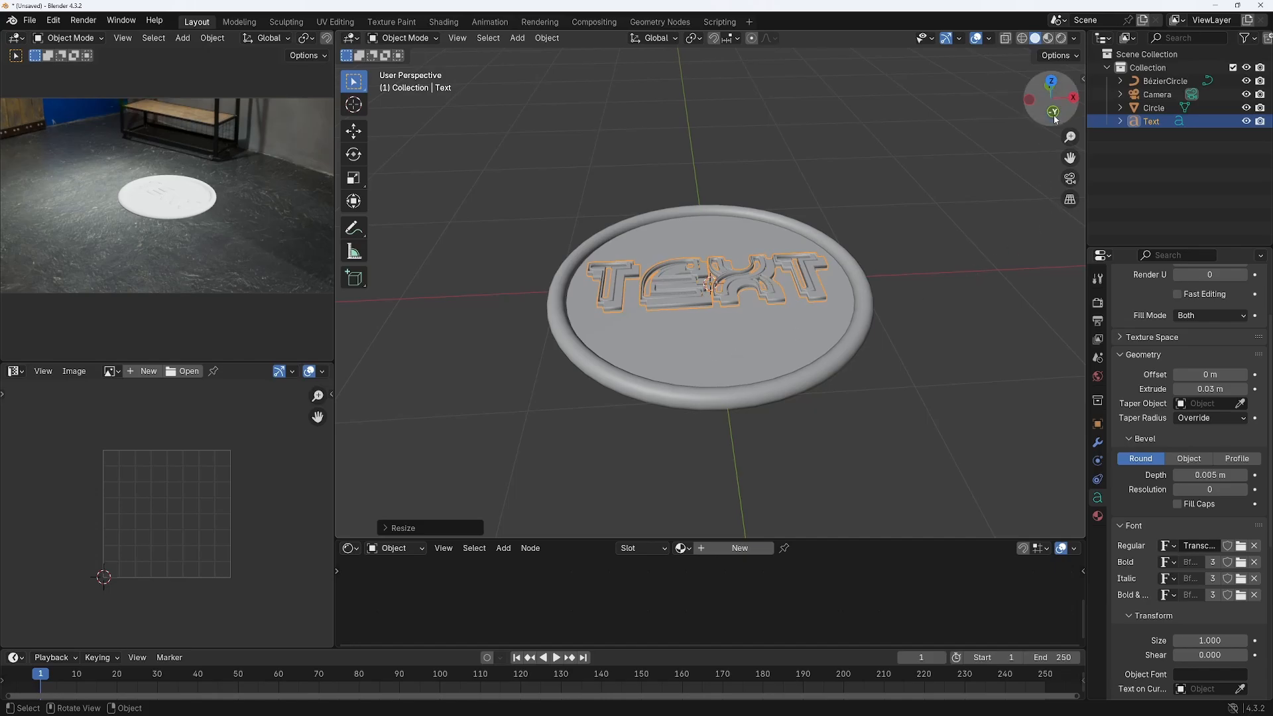
Replace the wording of the text object with LOGO and return to Object Mode
{"action": "left_click_drag", "start_coordinate": [1056, 120], "coordinate": [1057, 130]}
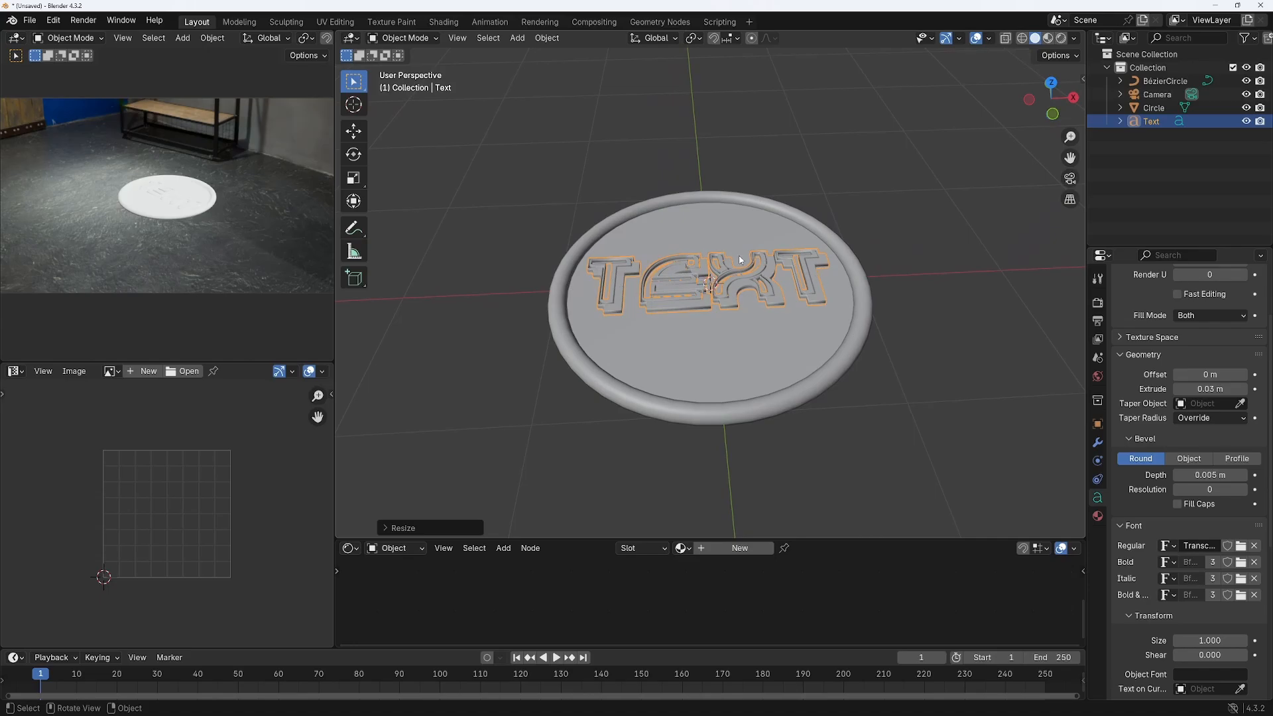
{"action": "left_click", "coordinate": [405, 38]}
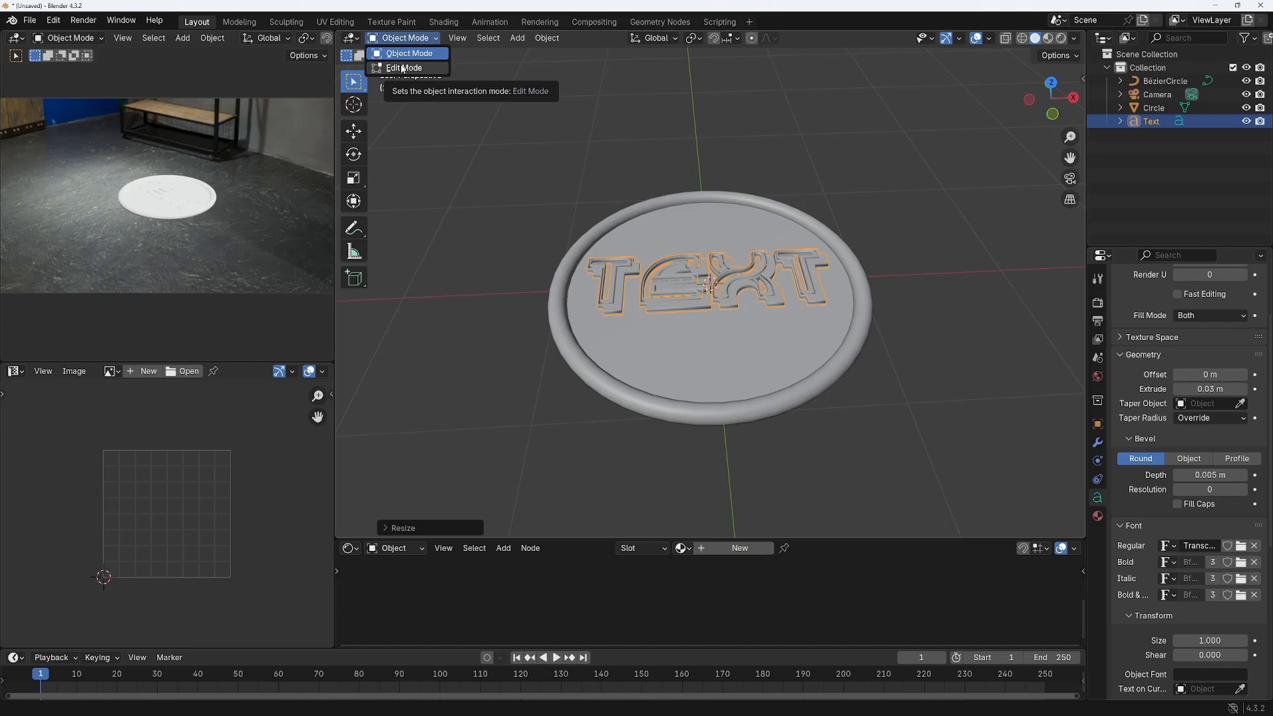
{"action": "left_click", "coordinate": [403, 68]}
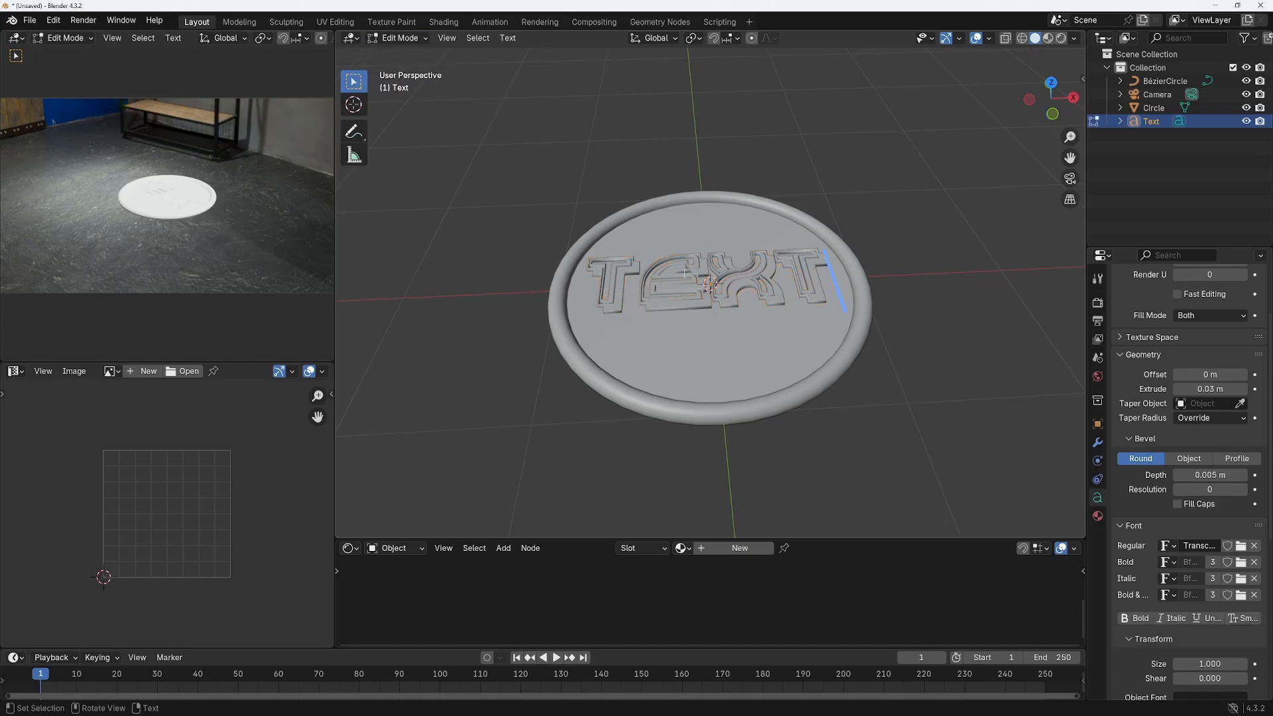
{"action": "key", "text": "BackSpace"}
{"action": "key", "text": "BackSpace"}
{"action": "key", "text": "BackSpace"}
{"action": "key", "text": "BackSpace"}
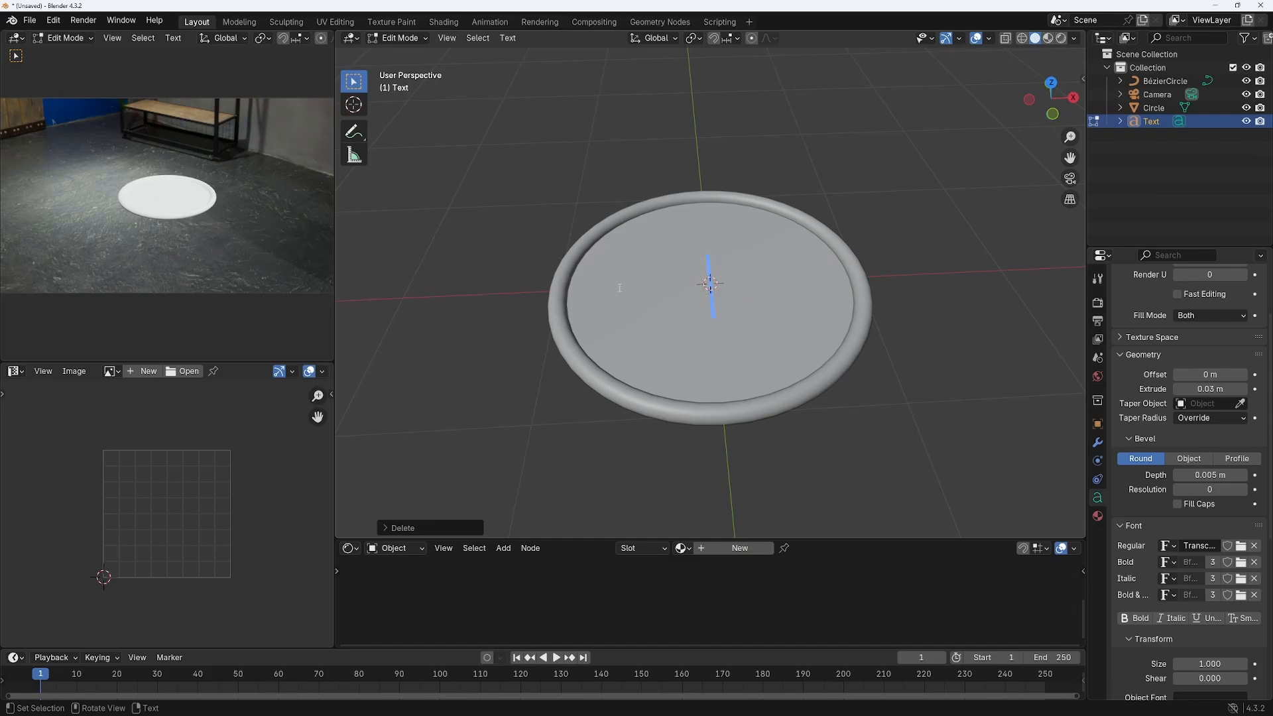
{"action": "type", "text": "LD"}
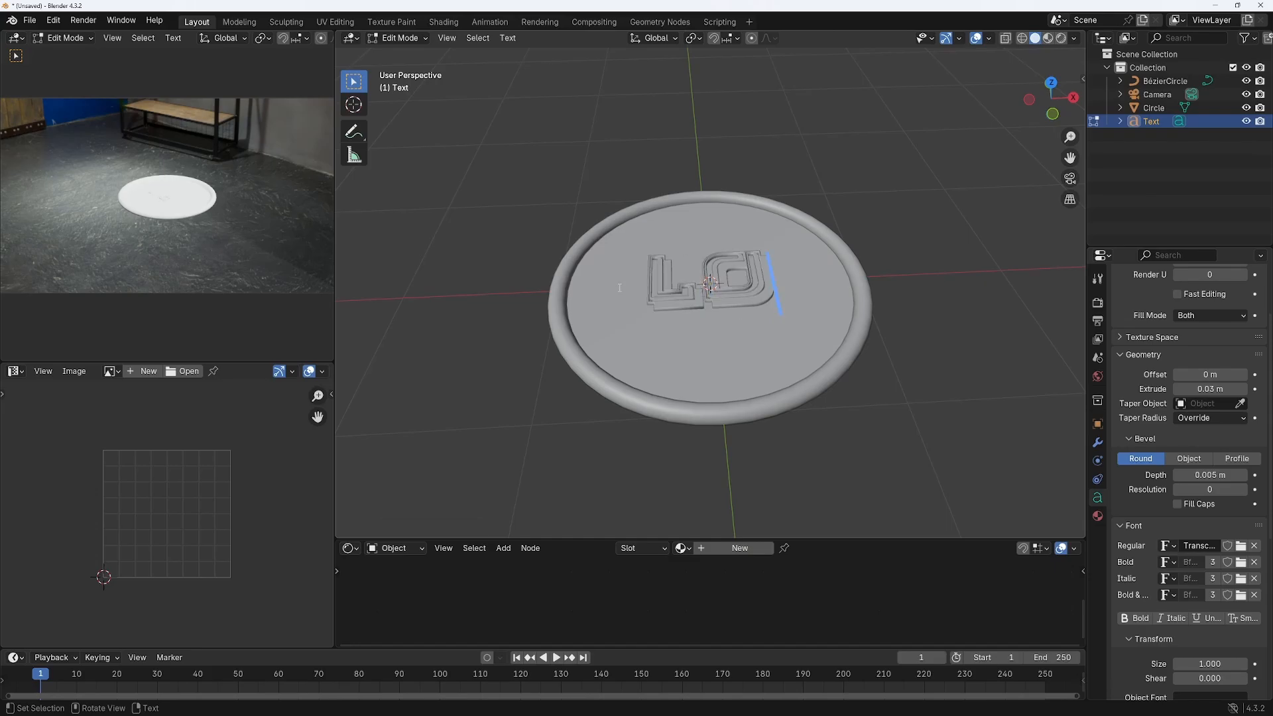
{"action": "type", "text": "GO"}
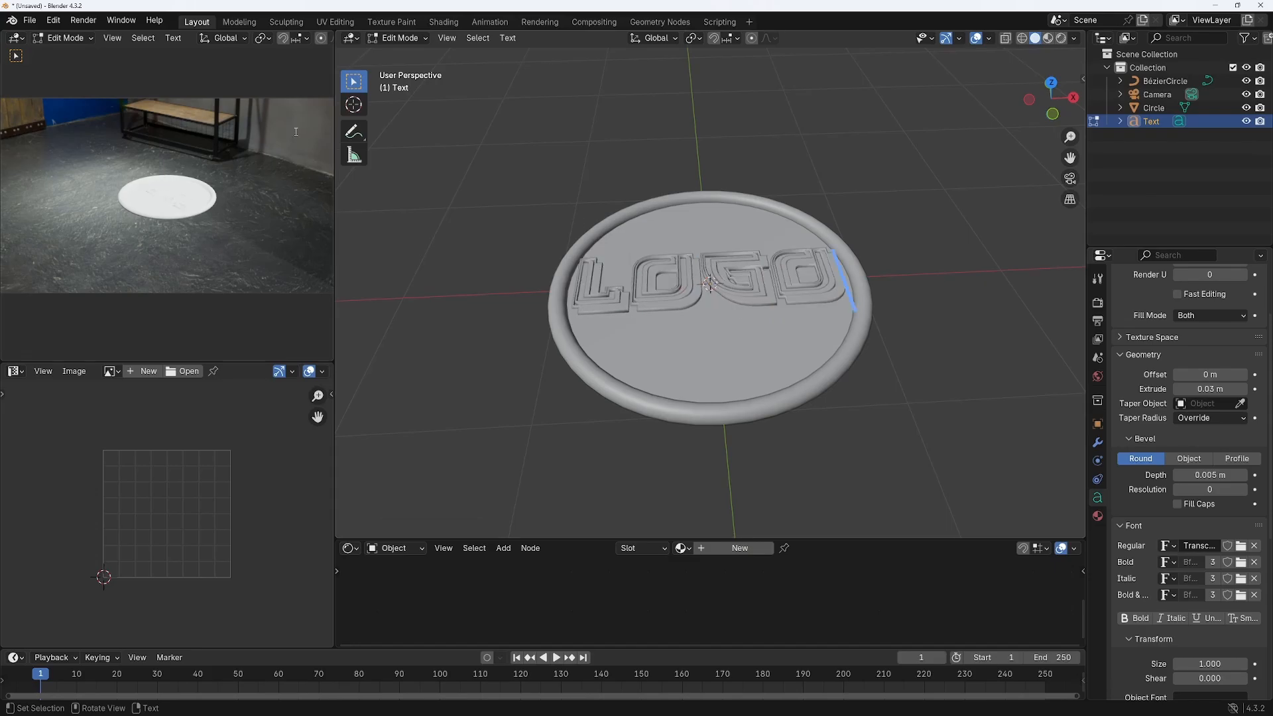
{"action": "left_click", "coordinate": [411, 41]}
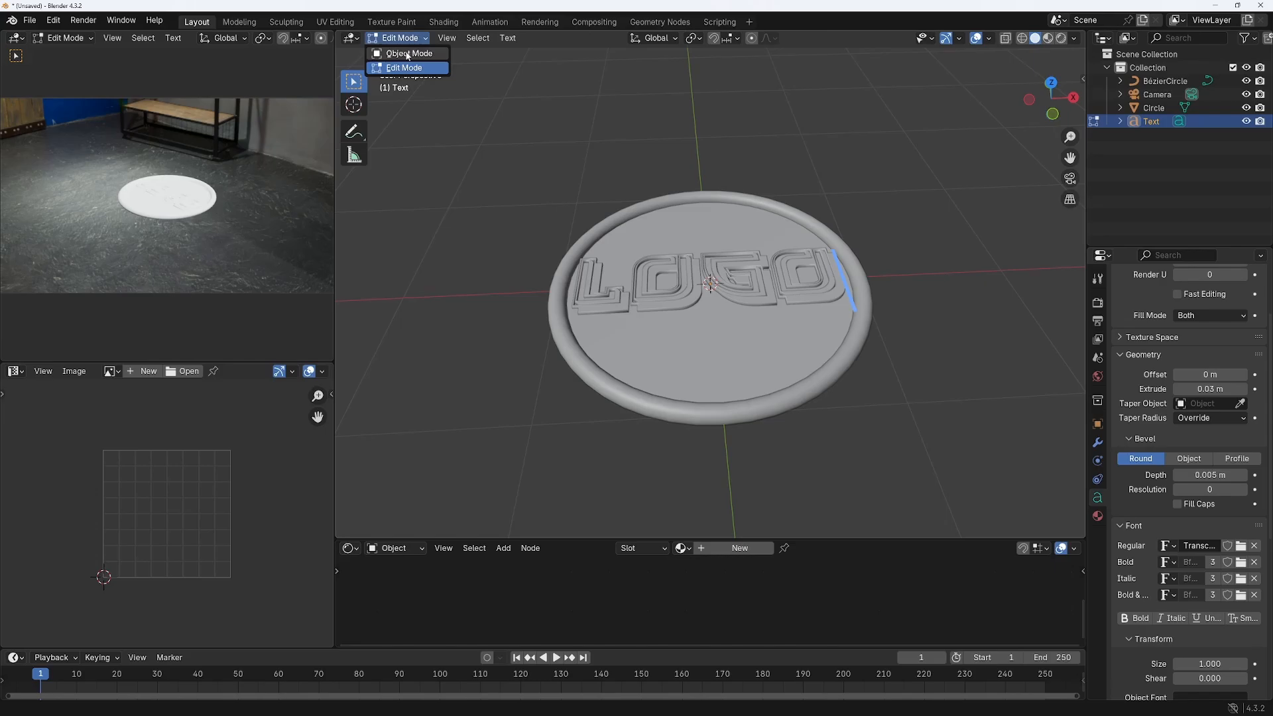
{"action": "left_click", "coordinate": [406, 53]}
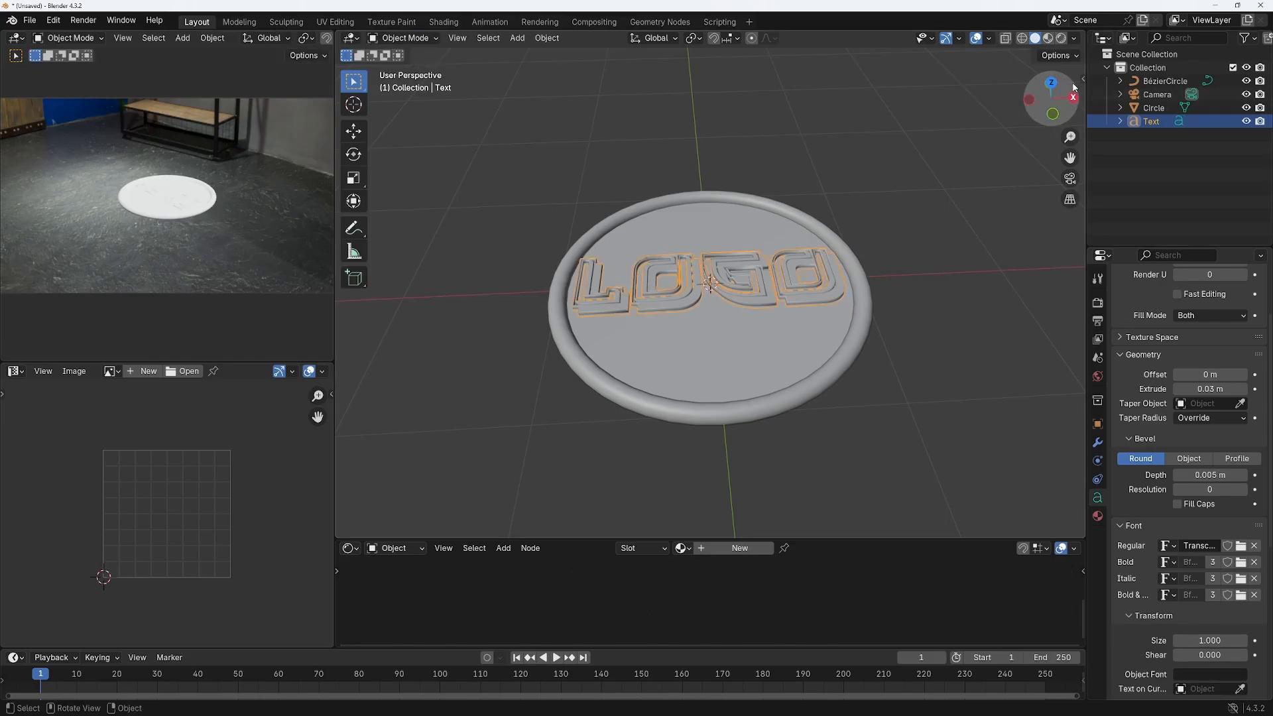
Scale the LOGO text down to about 0.94 for a margin inside the circular rim
{"action": "left_click_drag", "start_coordinate": [1056, 85], "coordinate": [1050, 85]}
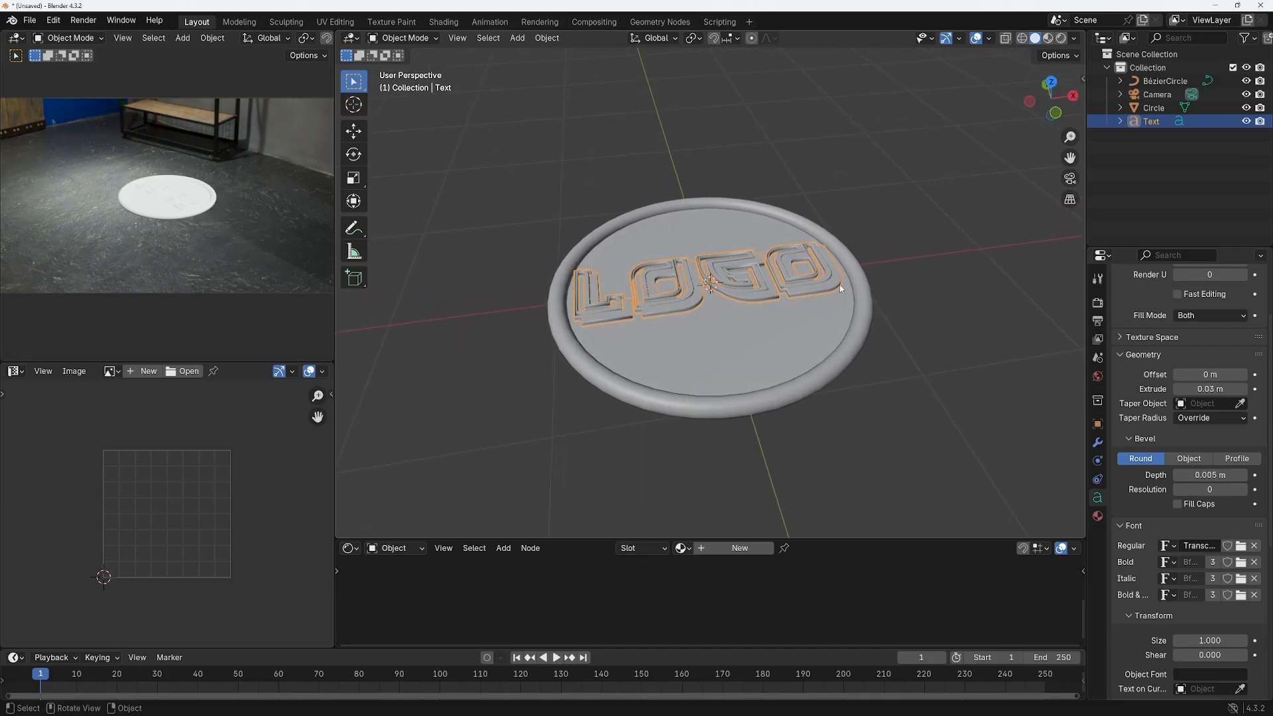
{"action": "key", "text": "s"}
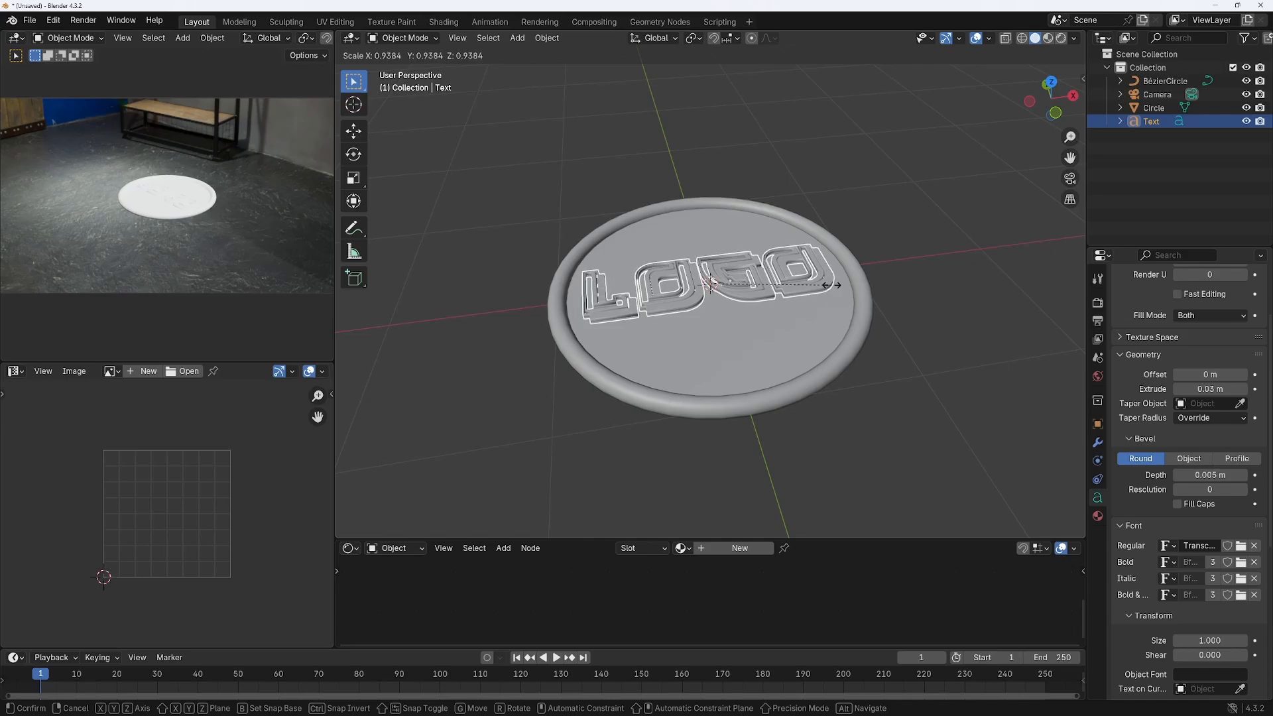
{"action": "left_click", "coordinate": [831, 289]}
Add a plane mesh at the badge's centre and scale it up to extend well beyond the rim as a ground surface
{"action": "middle_click_drag", "start_coordinate": [831, 289], "coordinate": [831, 279]}
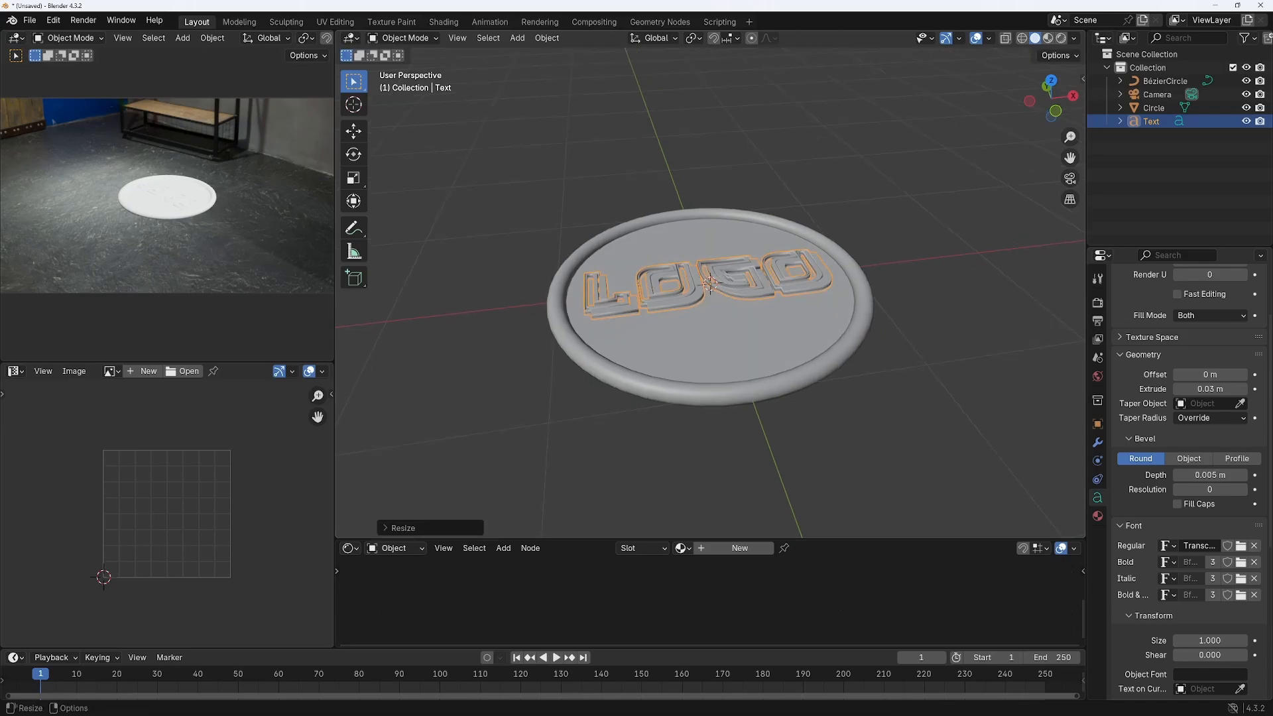
{"action": "left_click", "coordinate": [518, 39]}
{"action": "mouse_move", "coordinate": [534, 54]}
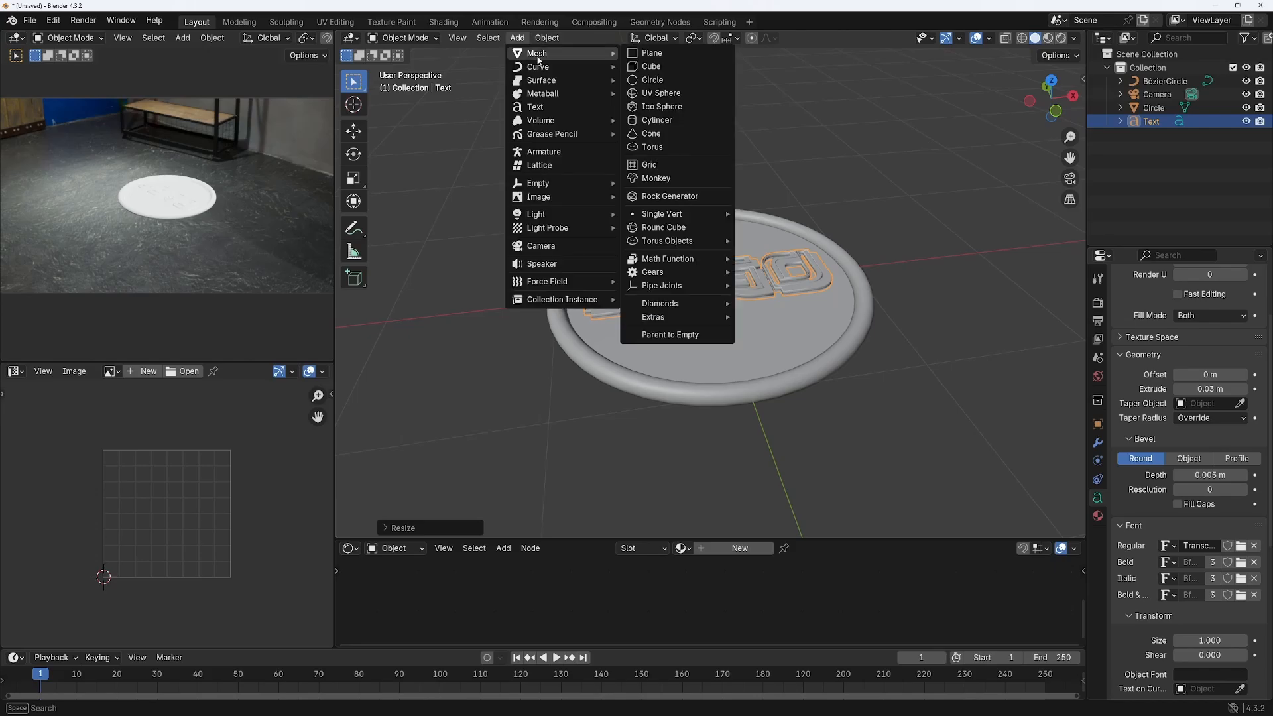
{"action": "left_click", "coordinate": [664, 53]}
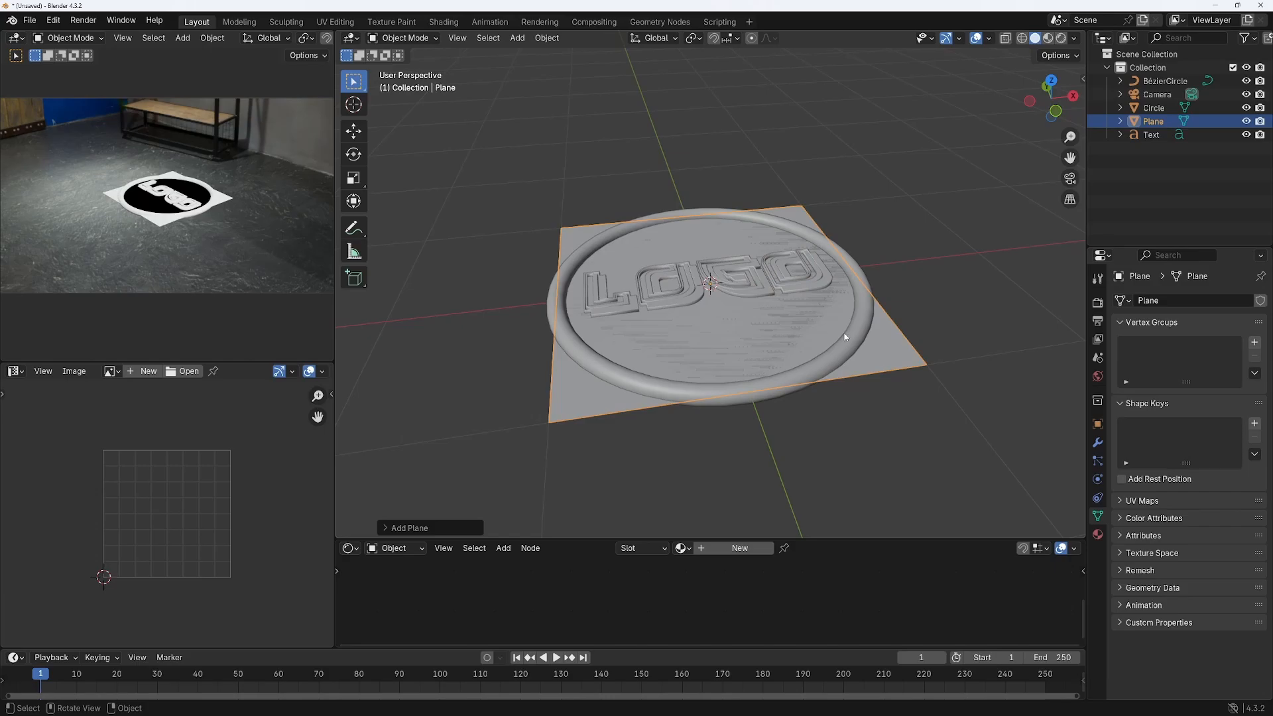
{"action": "key", "text": "s"}
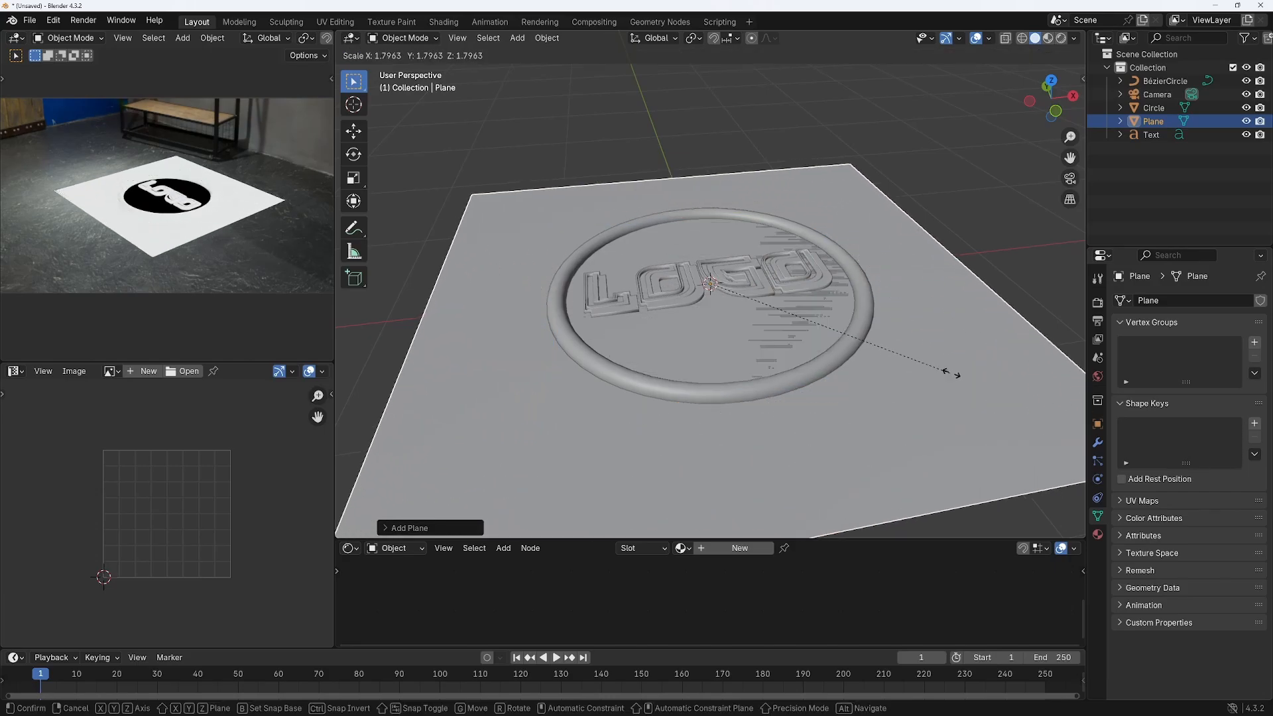
{"action": "left_click", "coordinate": [489, 396]}
Lower the ground plane by about 0.06 m along the Z axis to sit beneath the badge
{"action": "key", "text": "g"}
{"action": "key", "text": "z"}
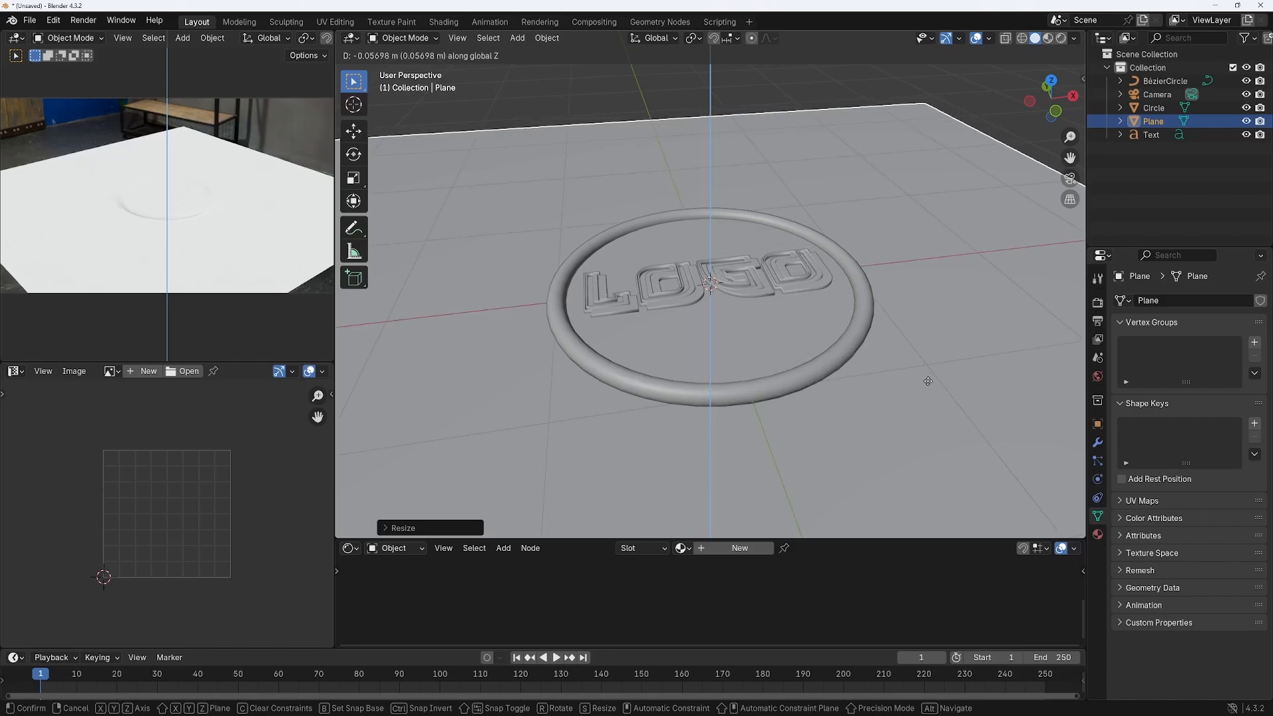
{"action": "left_click", "coordinate": [927, 379]}
{"action": "left_click_drag", "start_coordinate": [1054, 100], "coordinate": [1045, 49]}
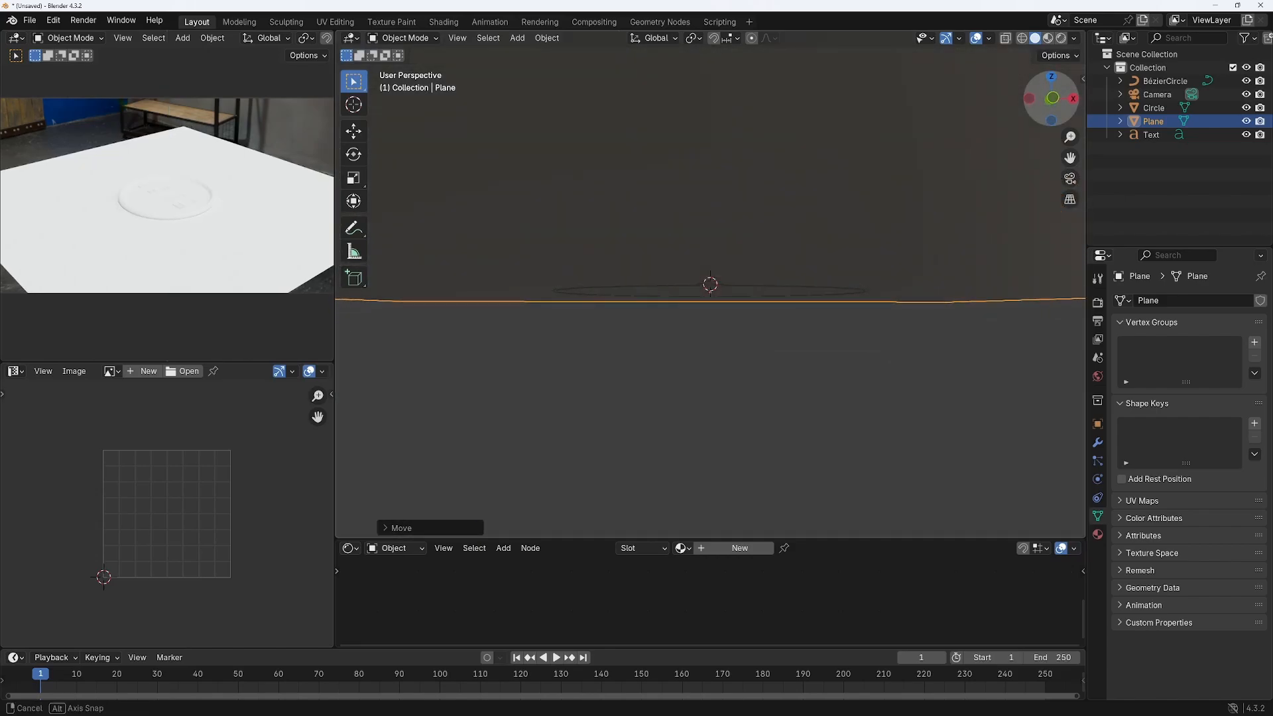
{"action": "key", "text": "g"}
{"action": "key", "text": "z"}
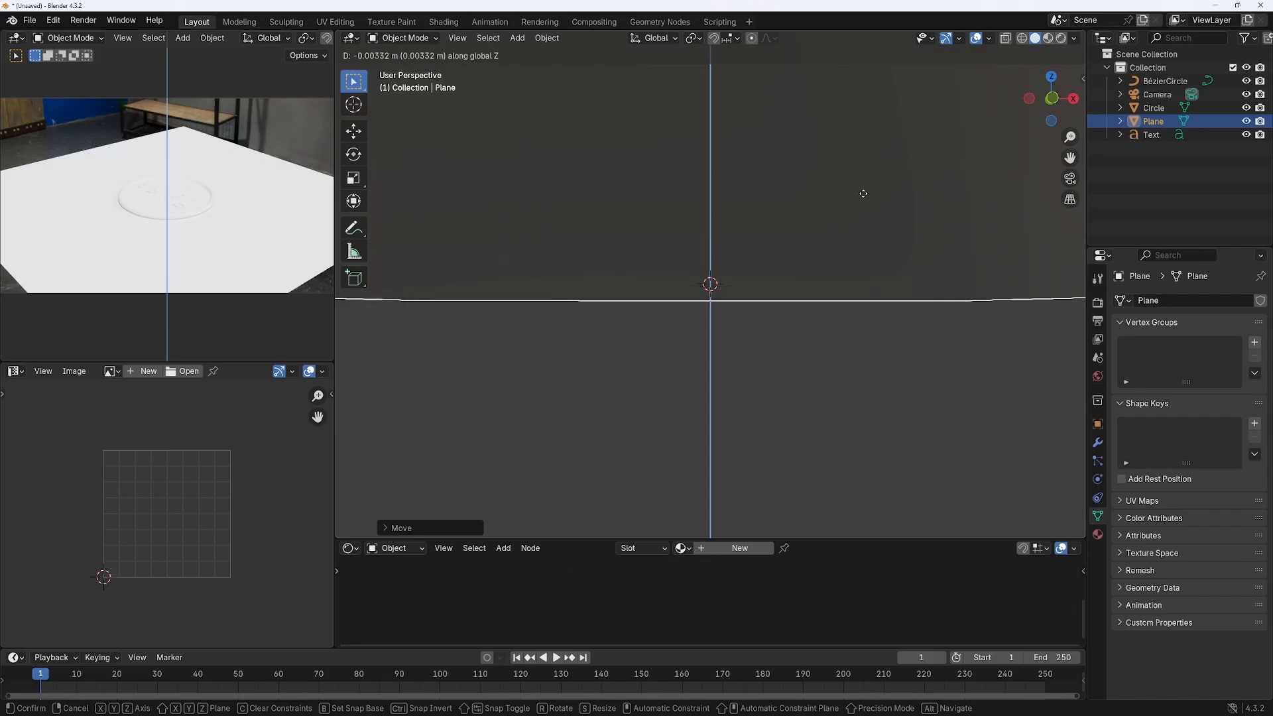
{"action": "left_click", "coordinate": [863, 193]}
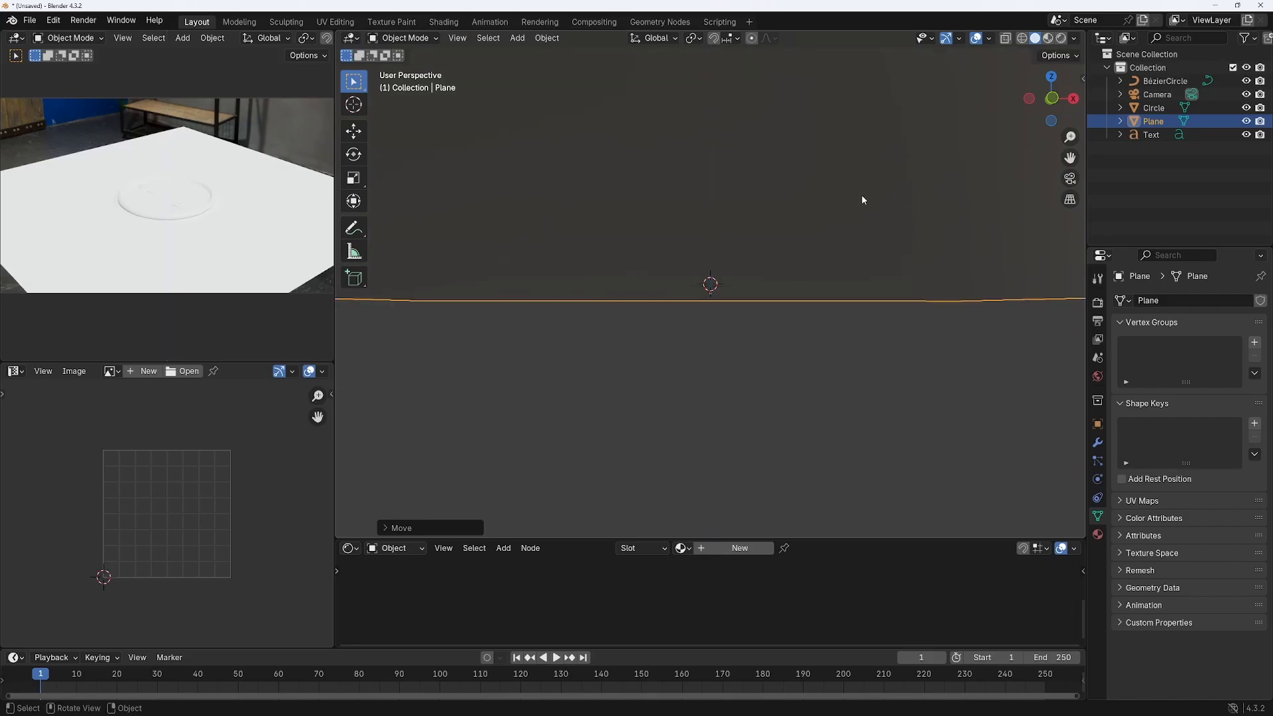
Switch to the camera view and reposition the camera closer to frame the badge from the front with LOGO upright
{"action": "left_click_drag", "start_coordinate": [1051, 100], "coordinate": [1000, 122]}
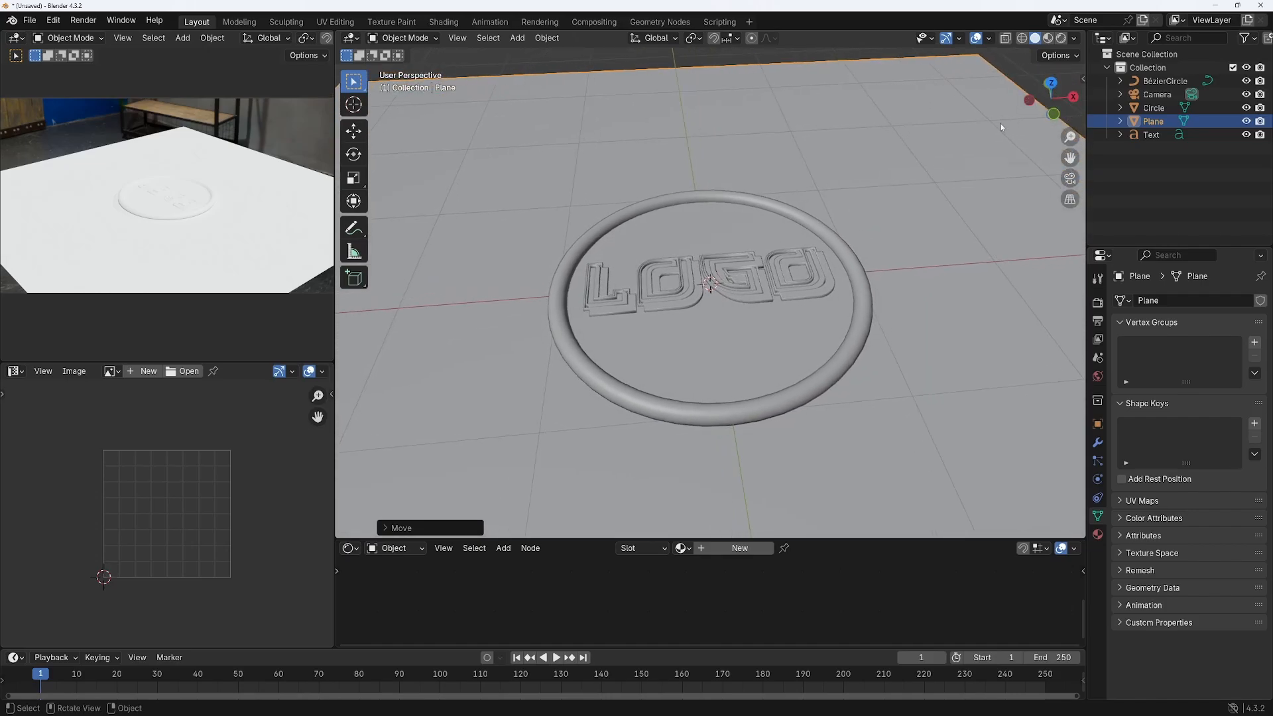
{"action": "key", "text": "KP_0"}
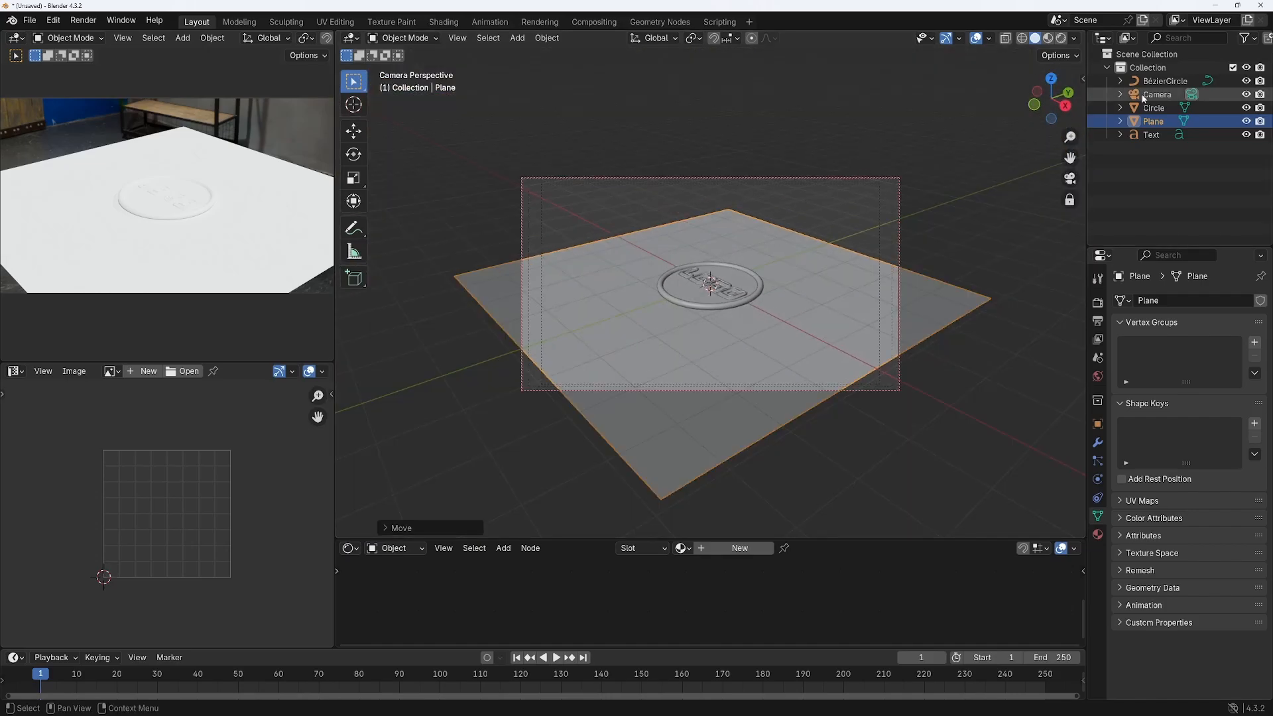
{"action": "left_click_drag", "start_coordinate": [1069, 114], "coordinate": [1029, 131]}
{"action": "scroll", "coordinate": [959, 221], "scroll_direction": "up", "scroll_amount": 4}
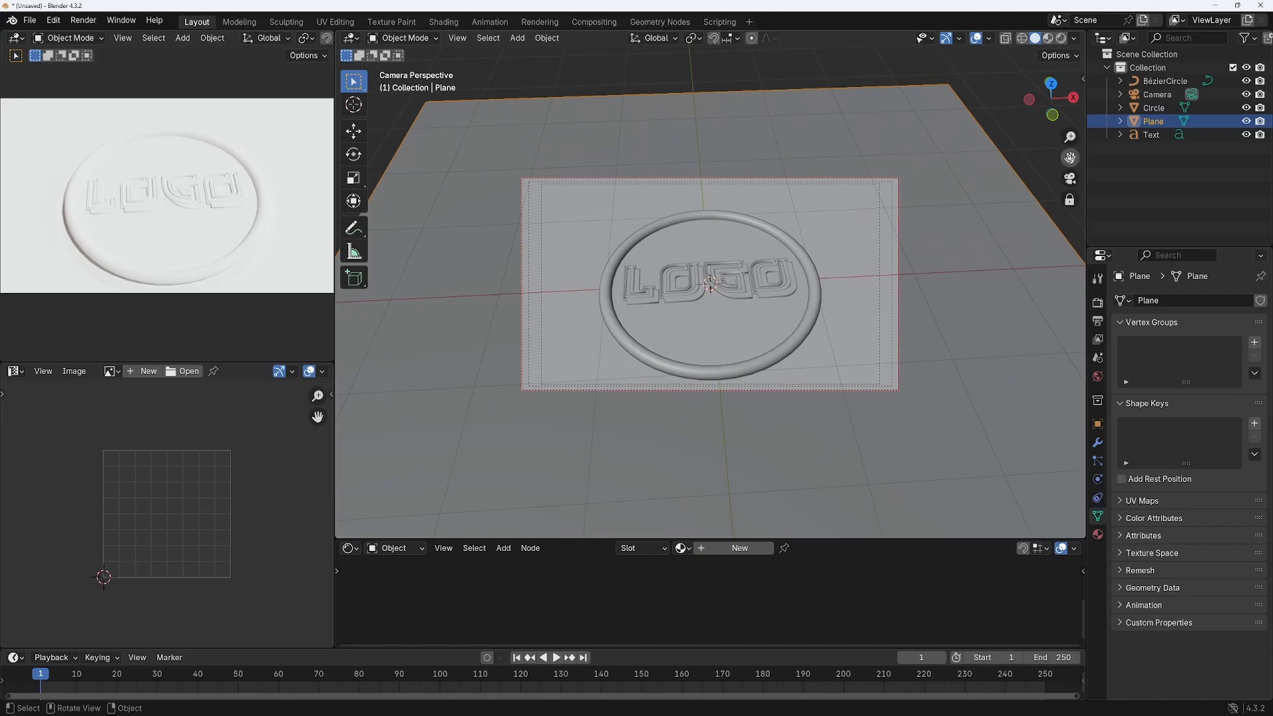
{"action": "mouse_move", "coordinate": [1069, 157]}
{"action": "left_mouse_down"}
{"action": "mouse_move", "coordinate": [1068, 139]}
{"action": "mouse_move", "coordinate": [1069, 157]}
{"action": "left_mouse_up"}
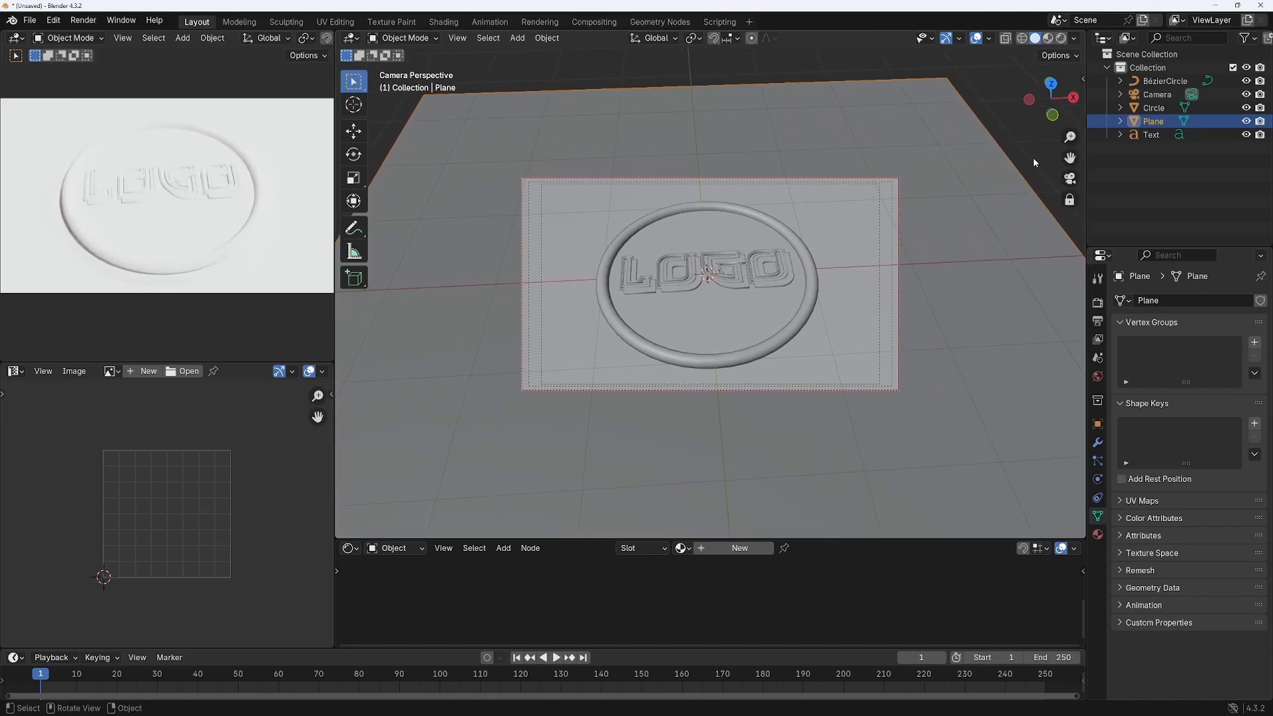
Set the camera's focal length to 49 mm and shift the camera slightly to adjust the badge's framing
{"action": "left_click", "coordinate": [1157, 95]}
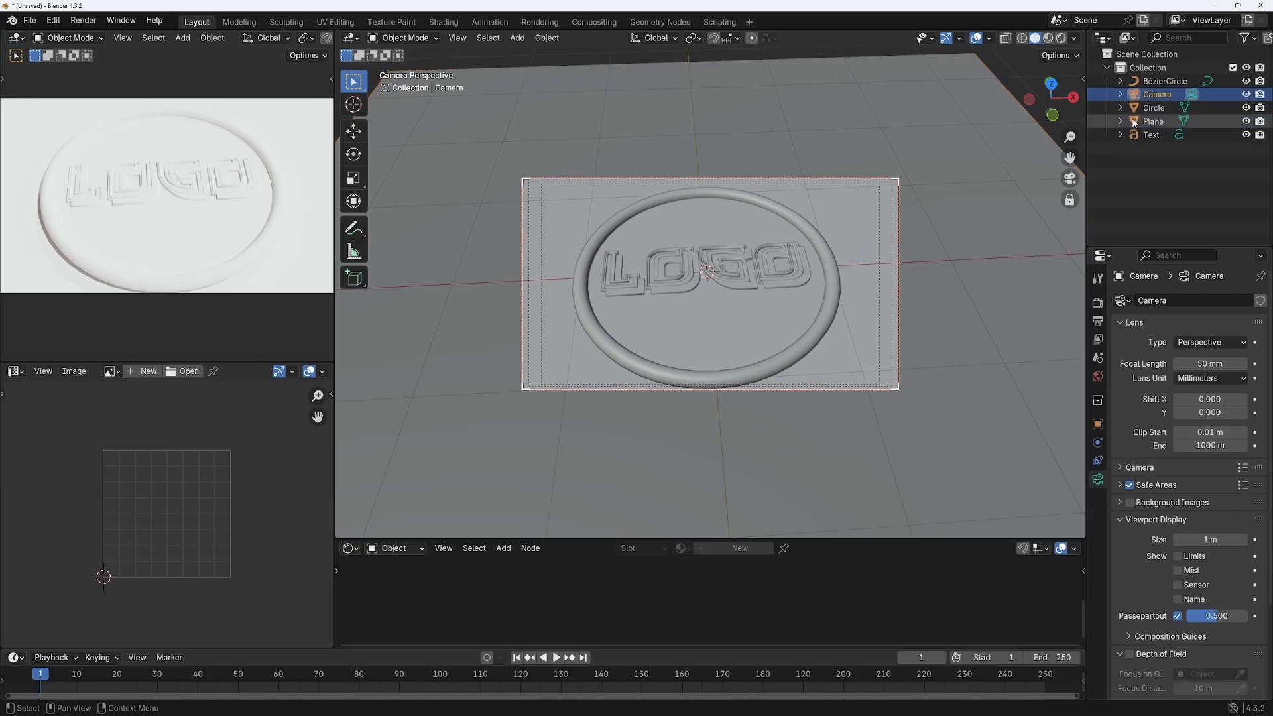
{"action": "mouse_move", "coordinate": [1201, 365]}
{"action": "left_mouse_down"}
{"action": "mouse_move", "coordinate": [1223, 364]}
{"action": "mouse_move", "coordinate": [1186, 364]}
{"action": "mouse_move", "coordinate": [1201, 365]}
{"action": "left_mouse_up"}
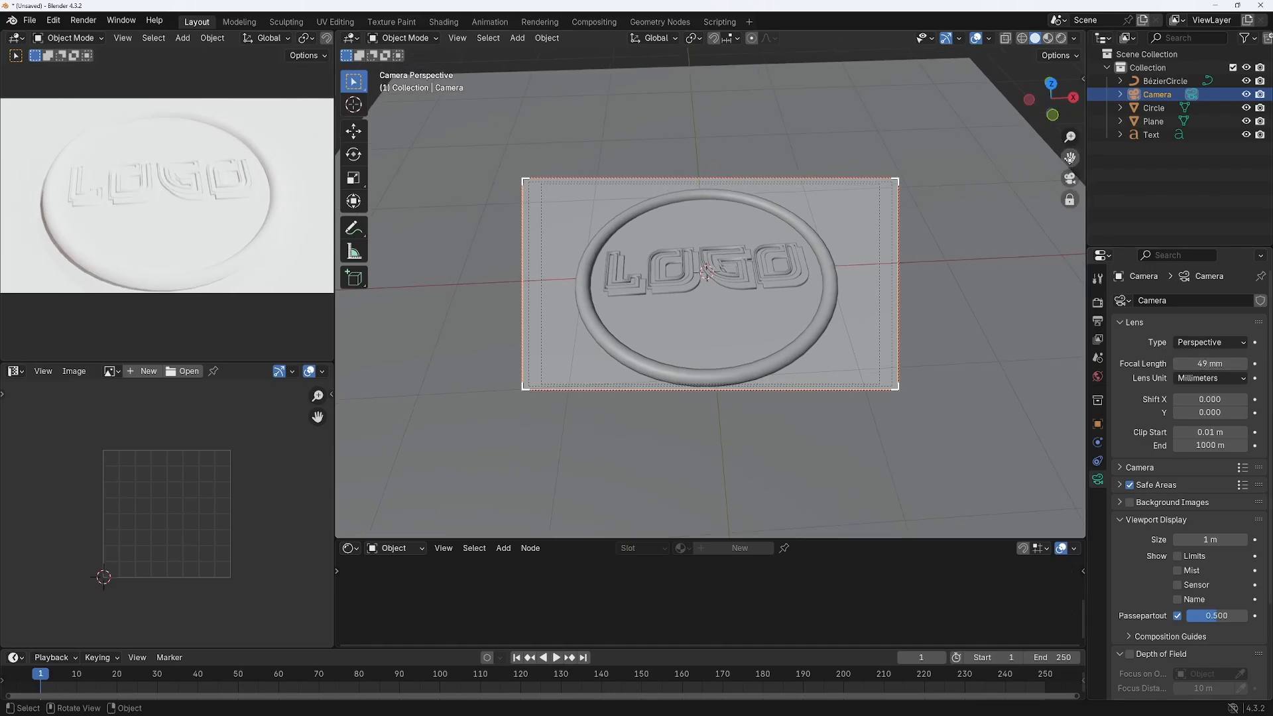
{"action": "left_click_drag", "start_coordinate": [1070, 157], "coordinate": [1069, 145]}
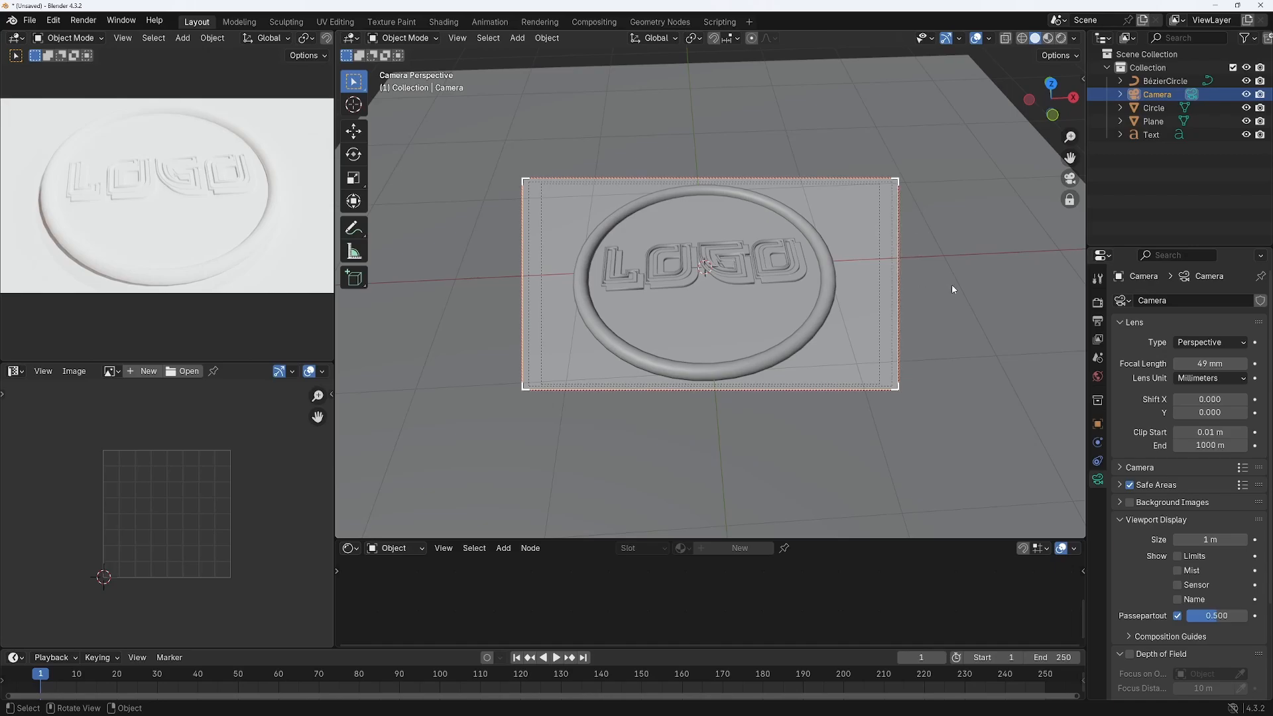
Enlarge the shader editor and give the ground plane a new material with a near-black base color and metallic set to 1.0
{"action": "left_click_drag", "start_coordinate": [601, 539], "coordinate": [602, 316]}
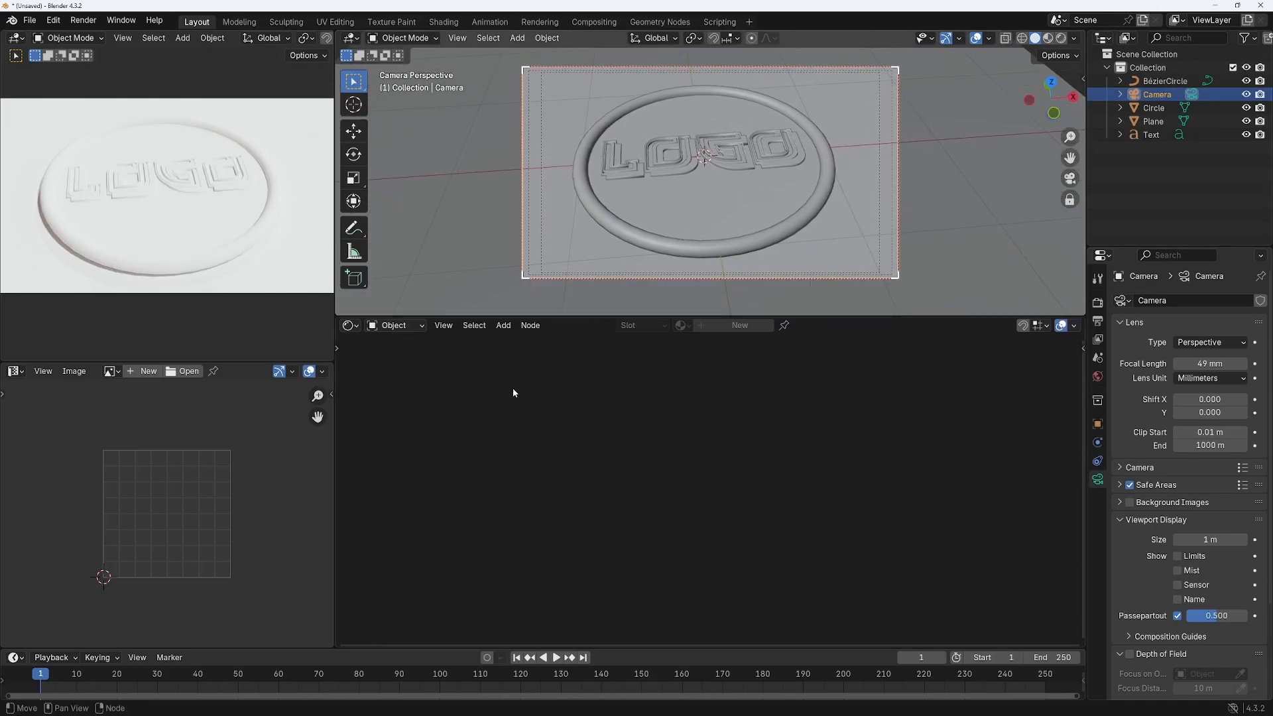
{"action": "left_click", "coordinate": [985, 199]}
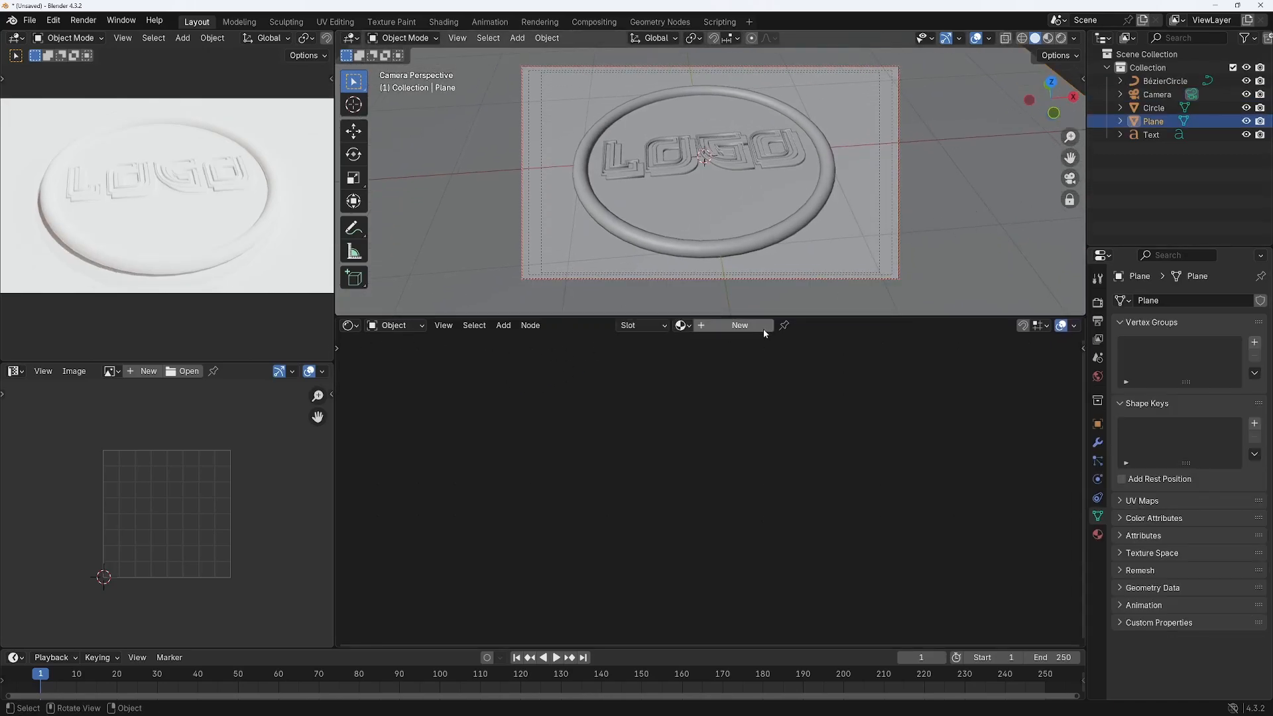
{"action": "left_click", "coordinate": [740, 328]}
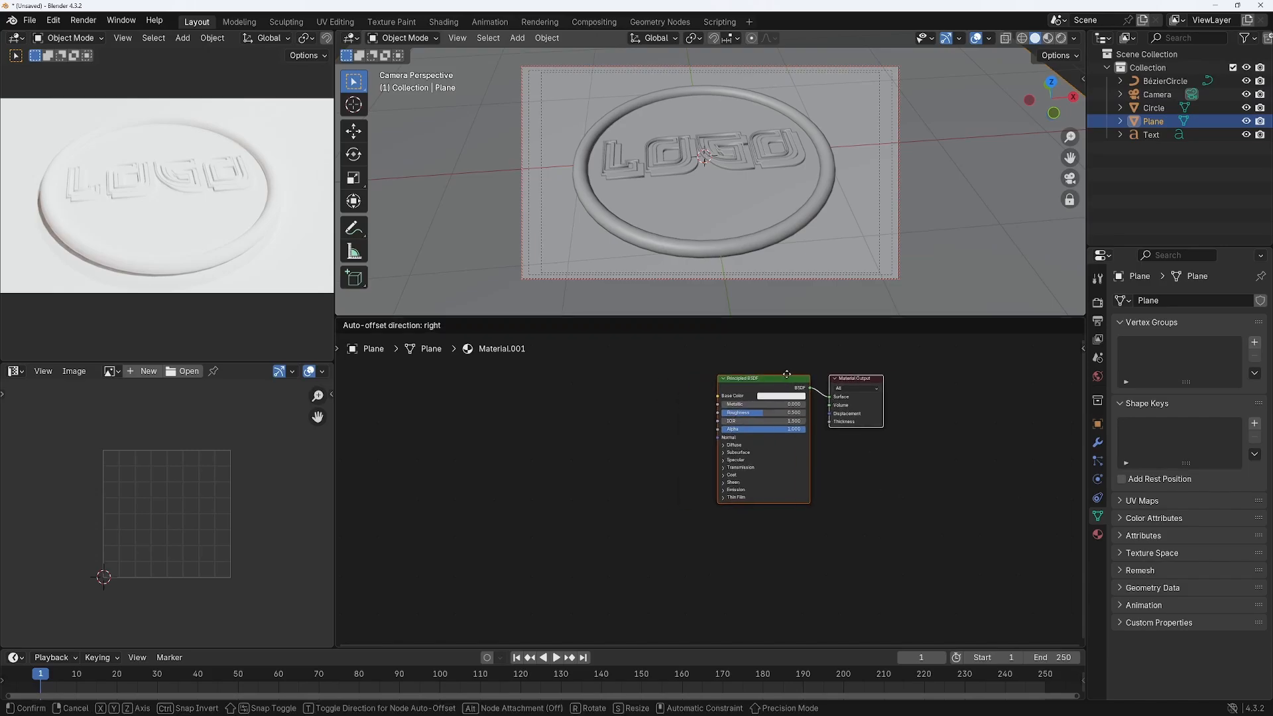
{"action": "left_click", "coordinate": [796, 392]}
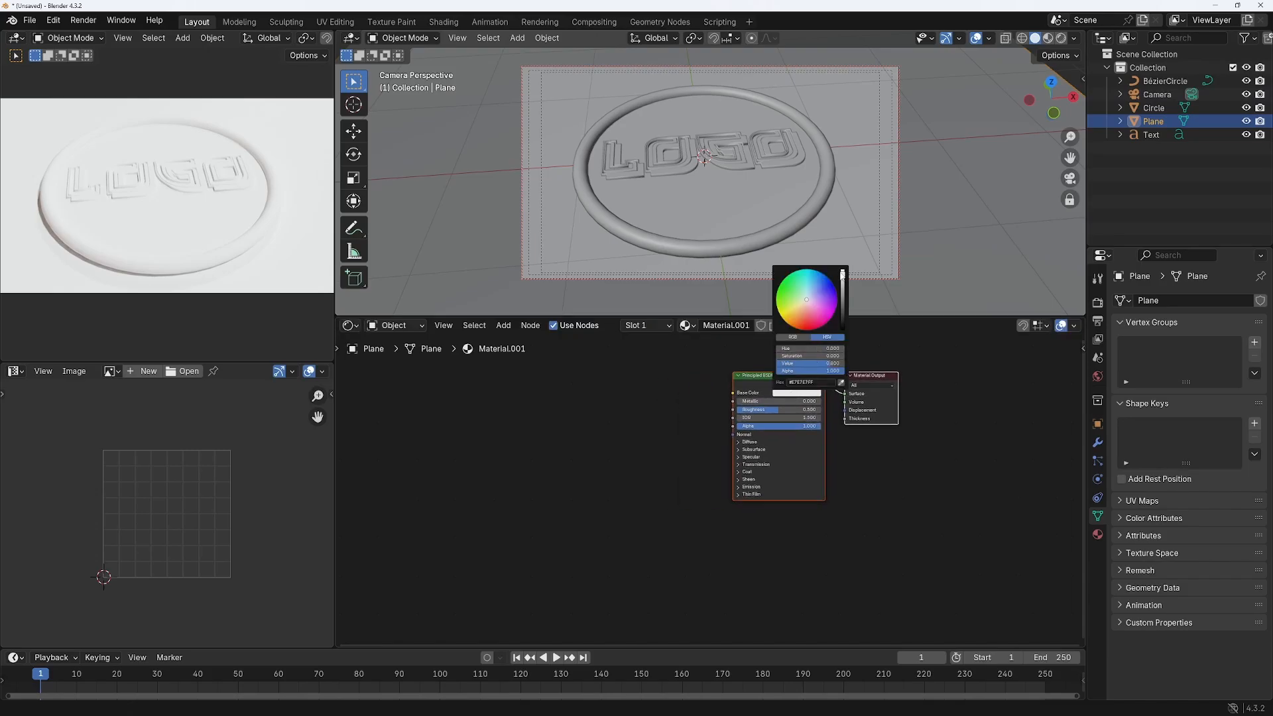
{"action": "left_click_drag", "start_coordinate": [842, 277], "coordinate": [842, 325]}
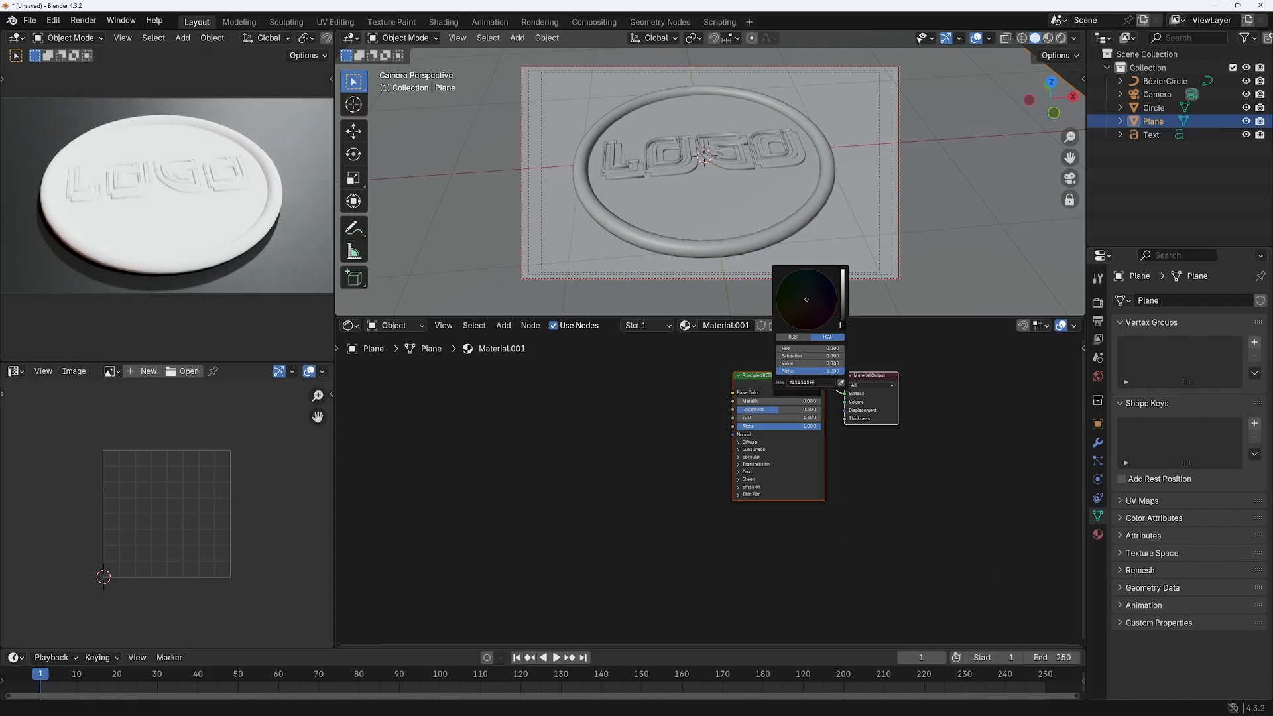
{"action": "left_click_drag", "start_coordinate": [744, 404], "coordinate": [822, 404]}
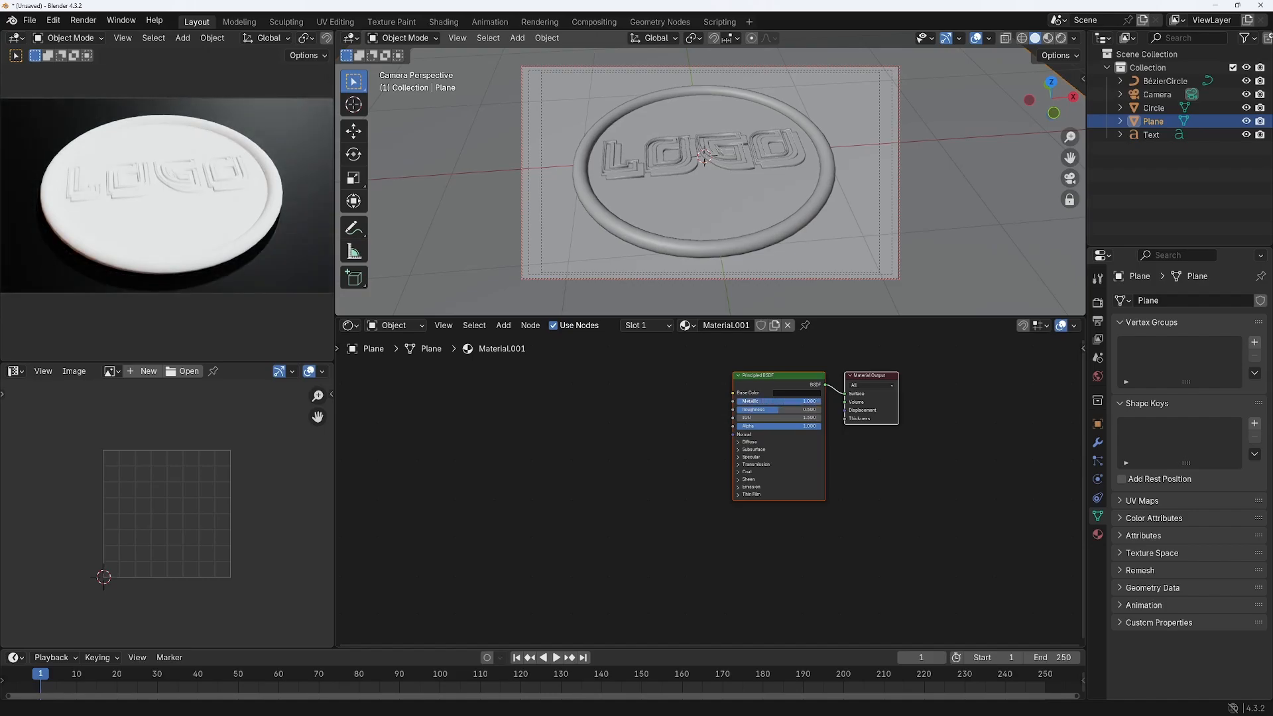
Create a new material for the badge's rim and switch its surface shader to Glossy BSDF
{"action": "left_click", "coordinate": [765, 237]}
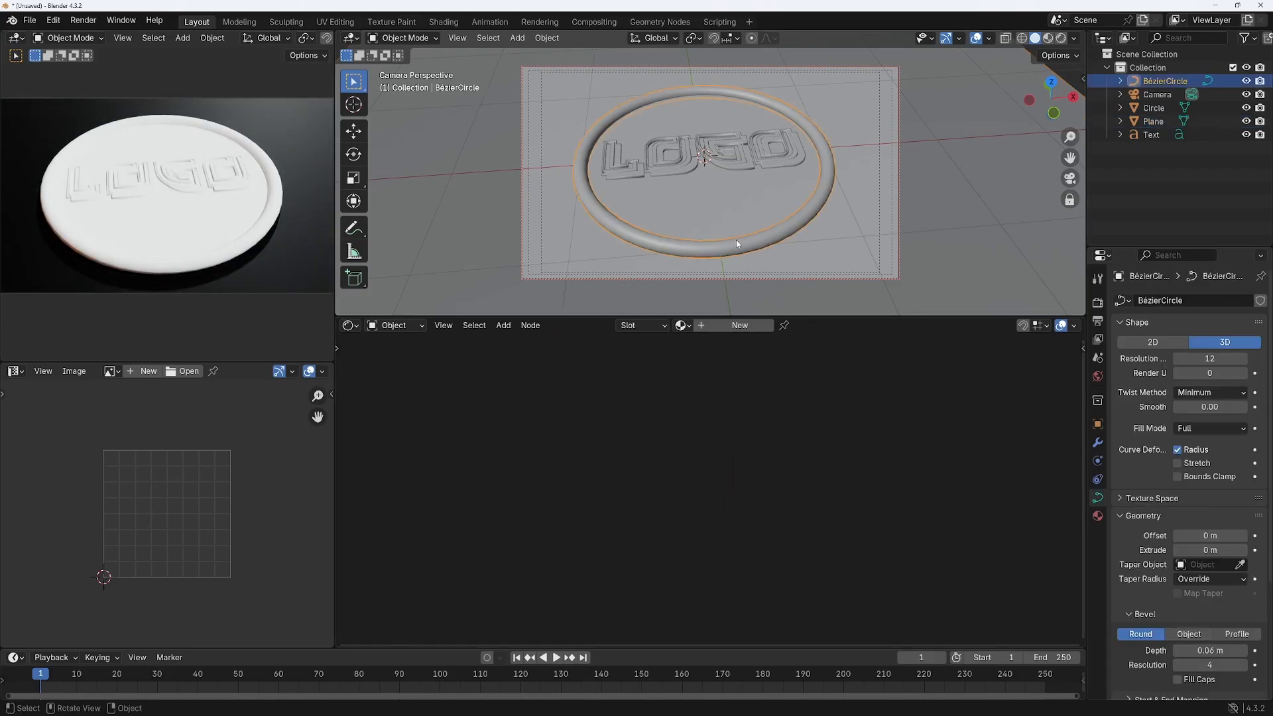
{"action": "left_click", "coordinate": [732, 325]}
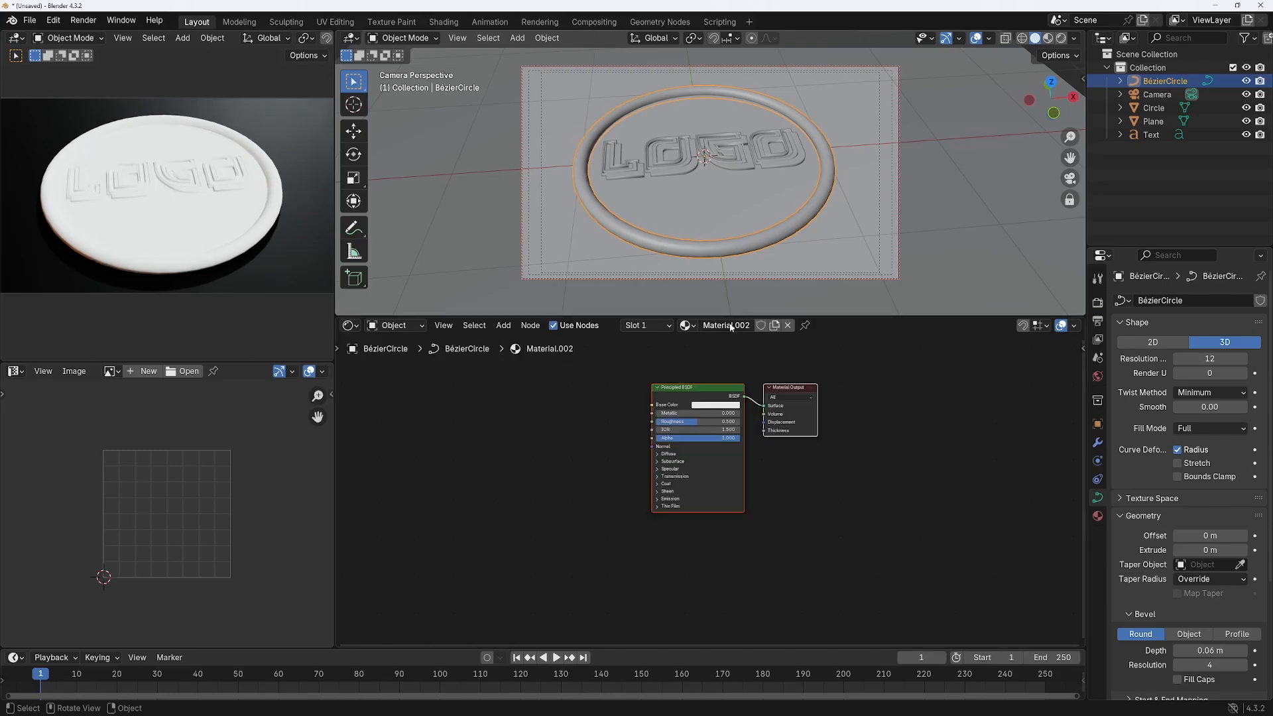
{"action": "left_click", "coordinate": [1097, 517]}
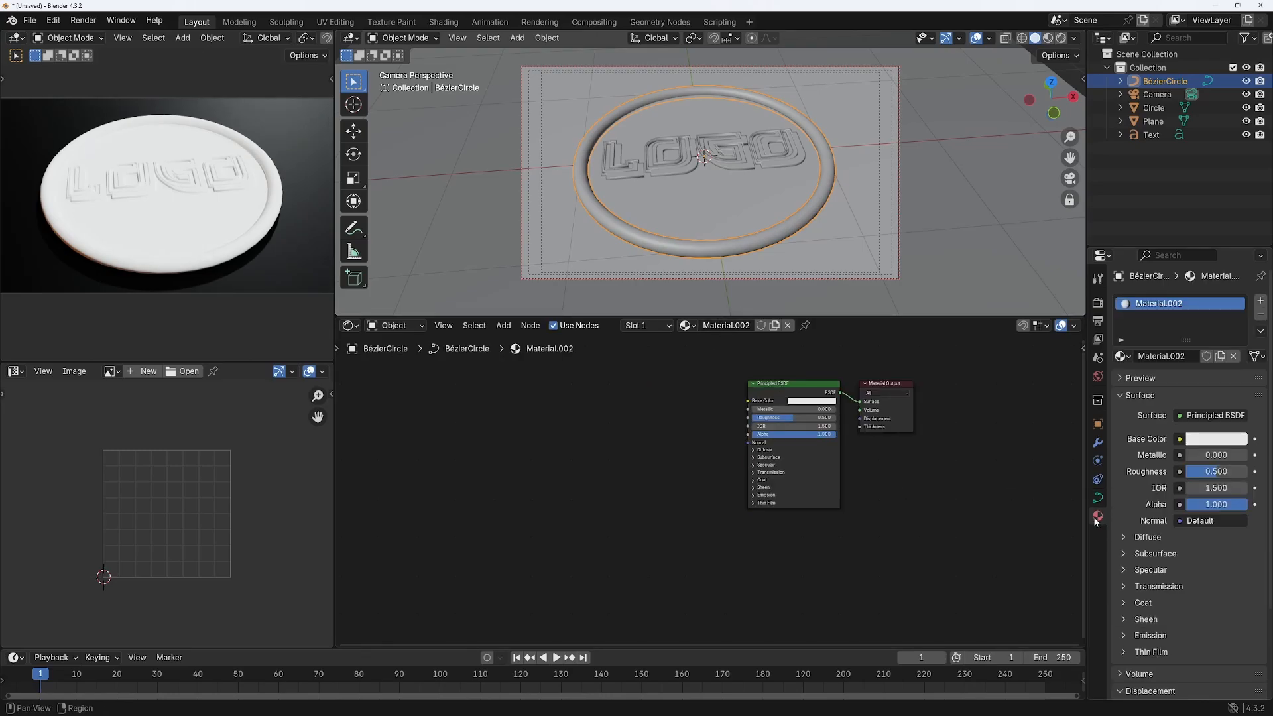
{"action": "left_click", "coordinate": [1180, 417]}
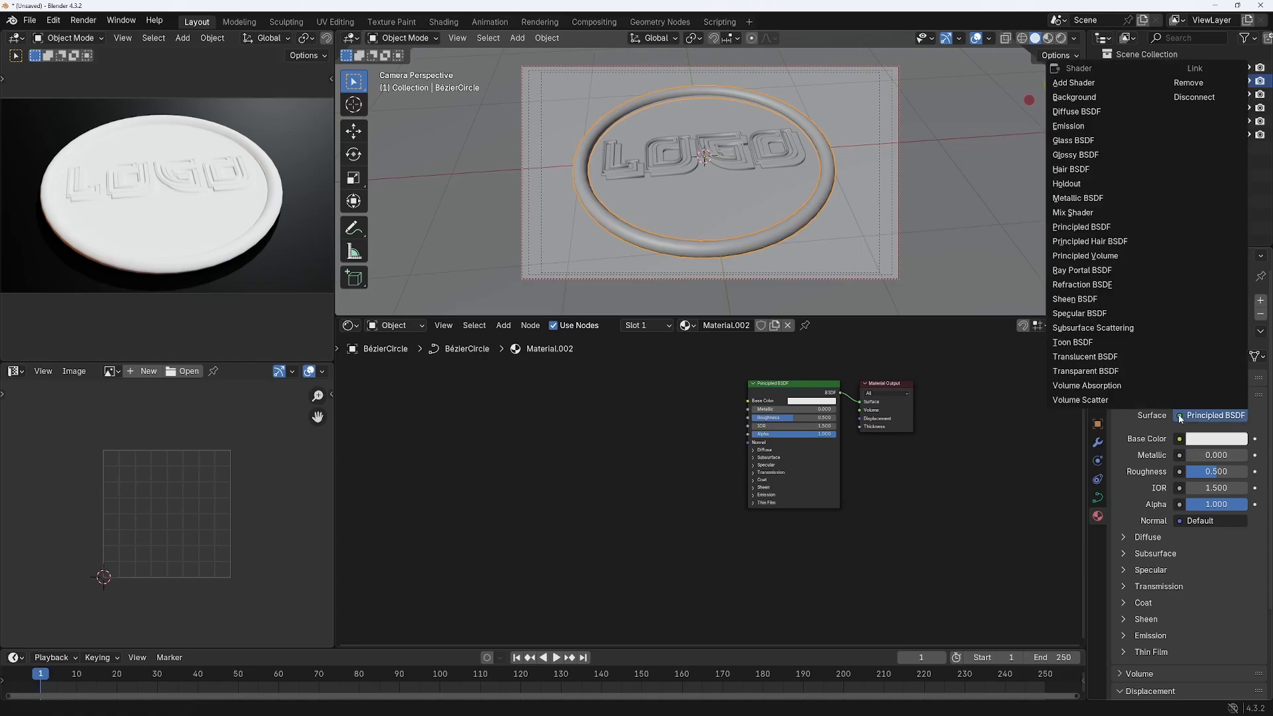
{"action": "left_click", "coordinate": [1068, 155]}
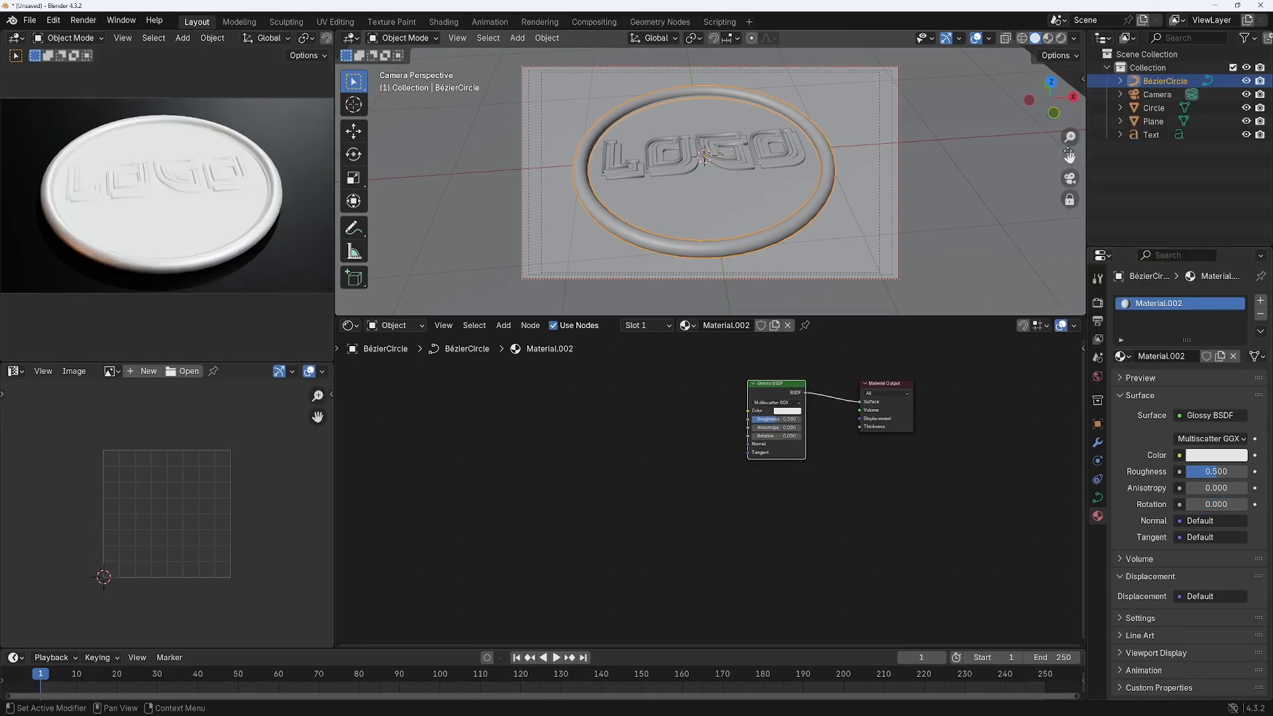
Set the rim material's roughness to 0.1 and change its color to a golden orange
{"action": "left_click_drag", "start_coordinate": [774, 423], "coordinate": [754, 423]}
{"action": "left_click", "coordinate": [783, 422]}
{"action": "type", "text": "0"}
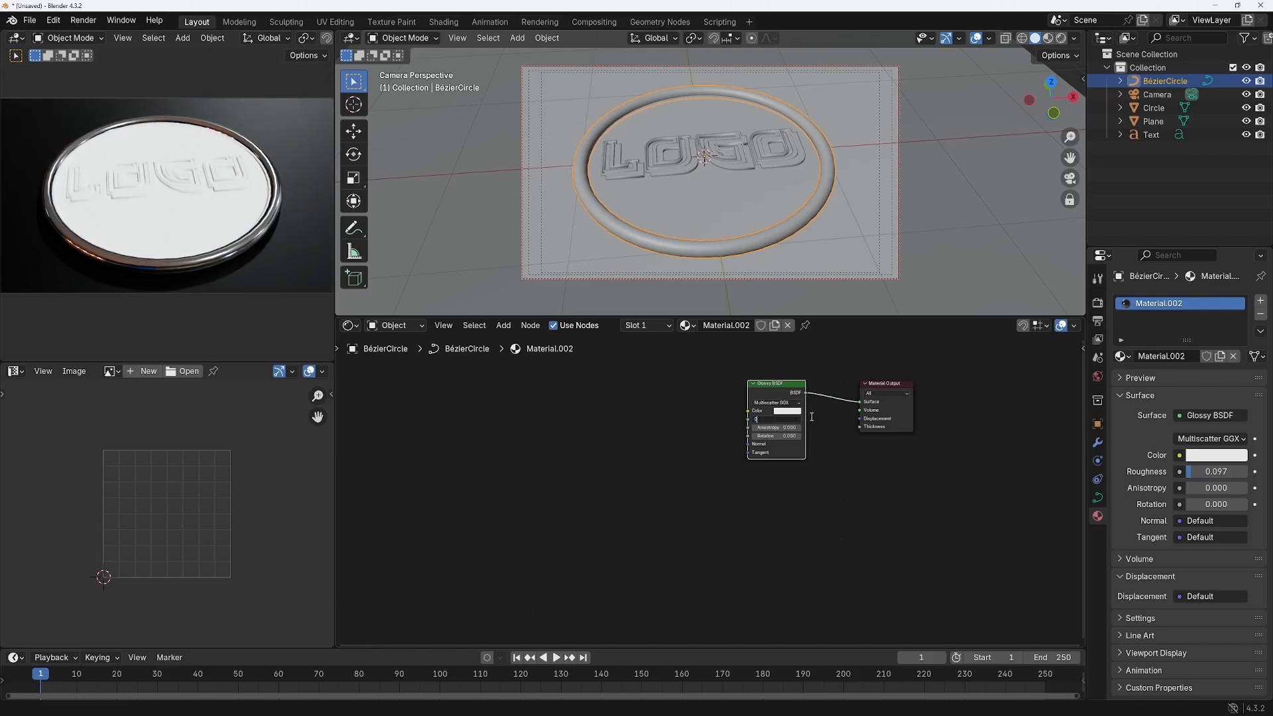
{"action": "type", "text": ".1"}
{"action": "key", "text": "Return"}
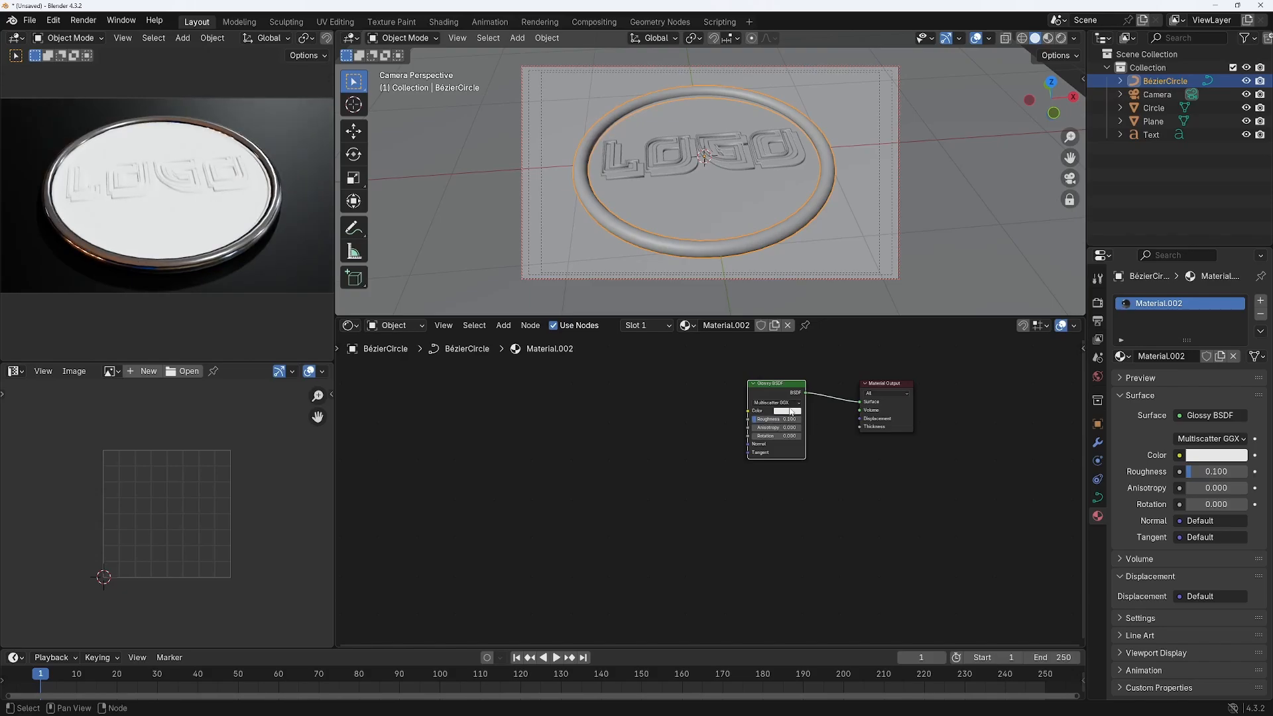
{"action": "left_click", "coordinate": [788, 412]}
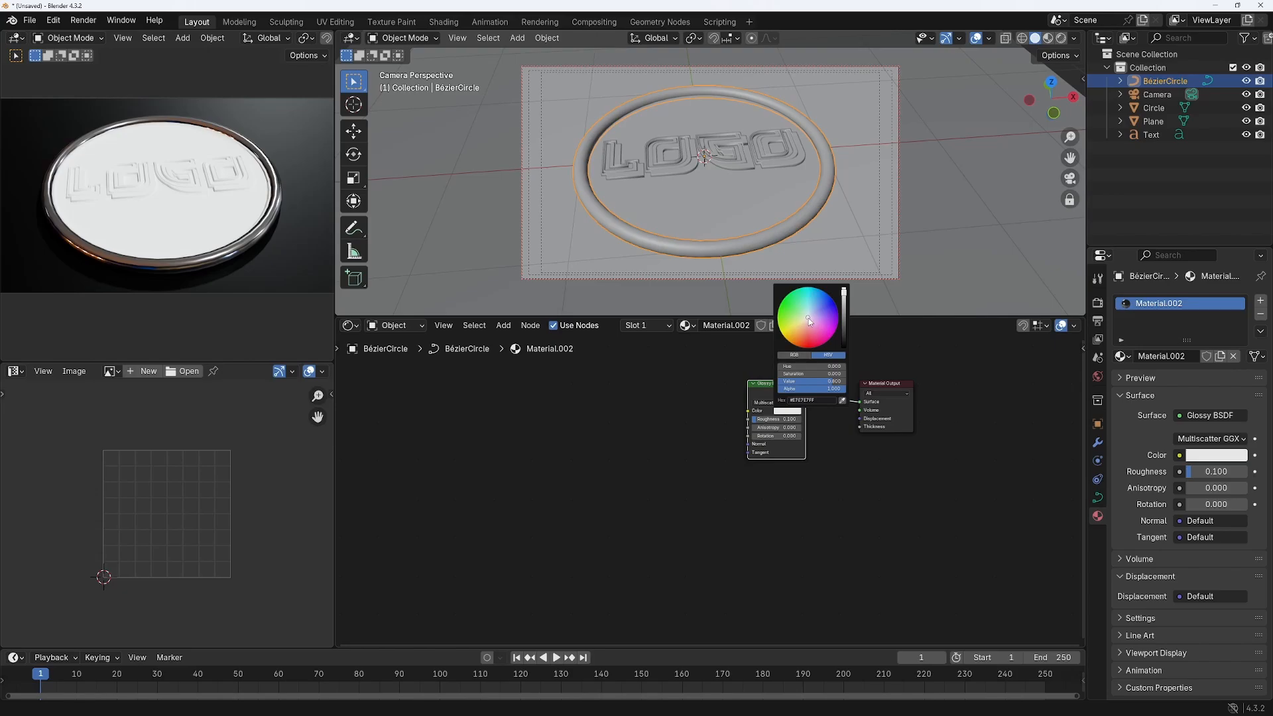
{"action": "left_click_drag", "start_coordinate": [807, 320], "coordinate": [794, 335]}
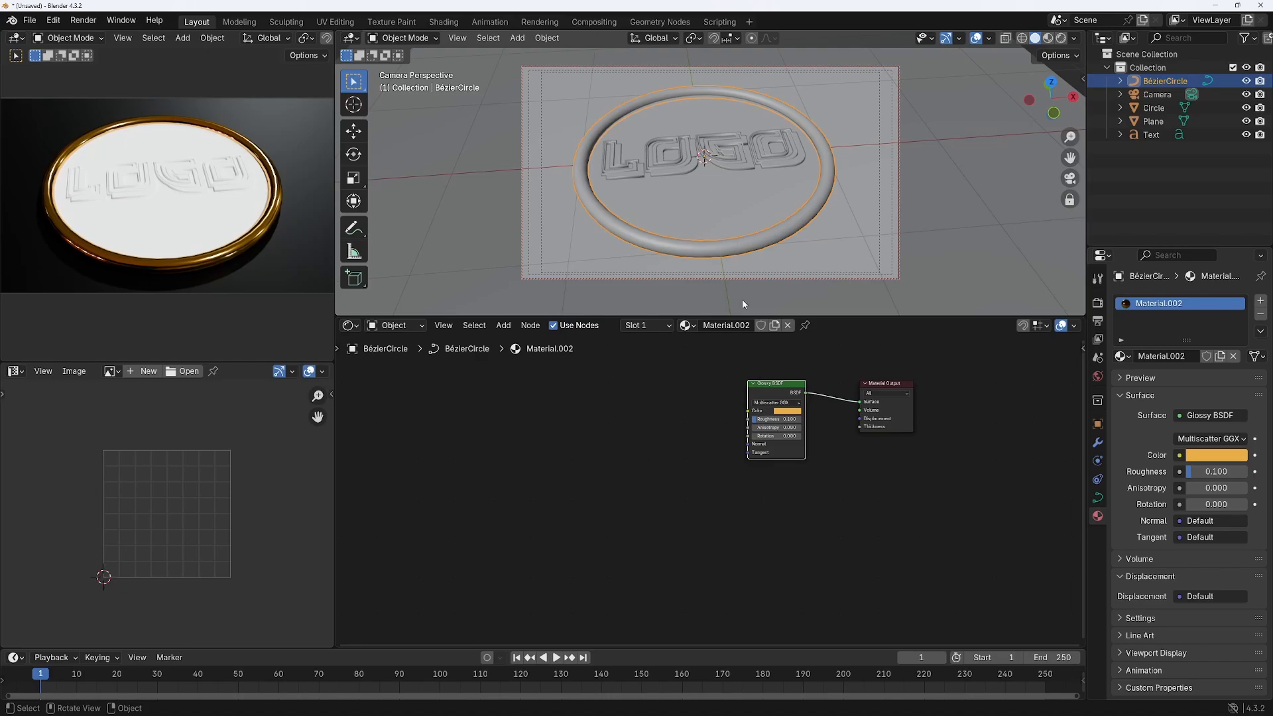
Assign the rim's existing gold material, Material.002, to the LOGO text
{"action": "left_click", "coordinate": [727, 164]}
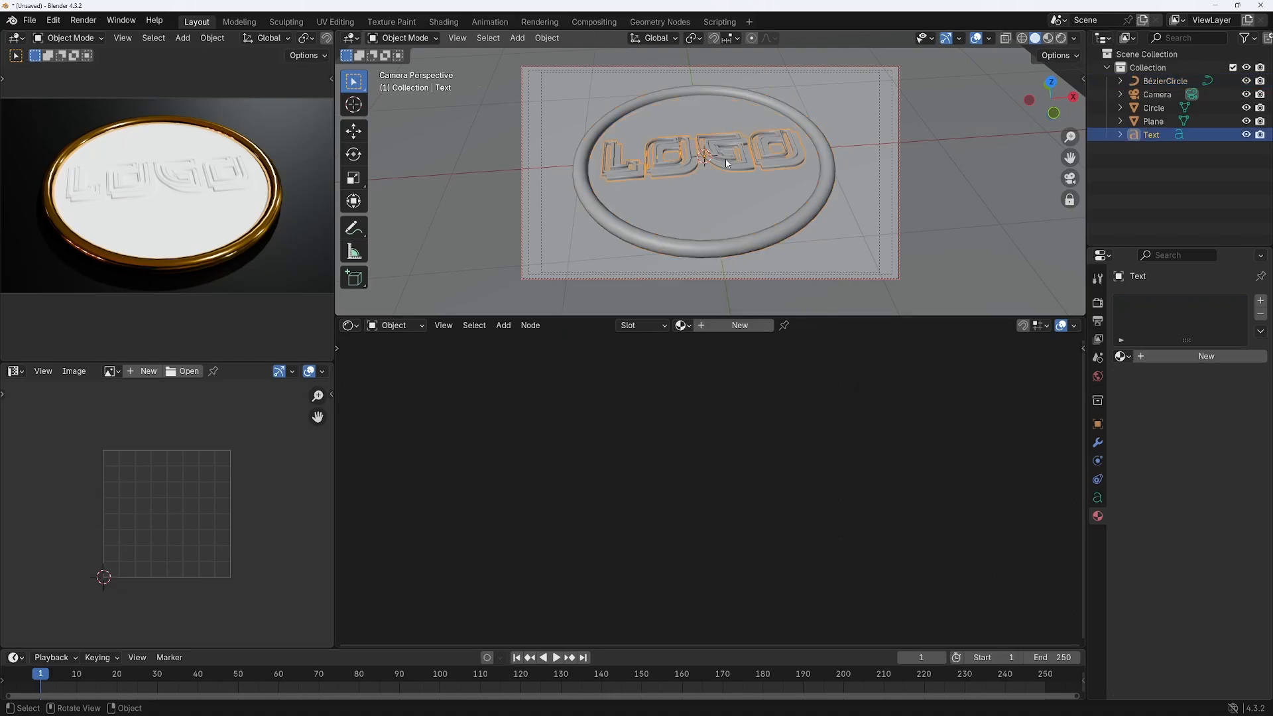
{"action": "left_click", "coordinate": [690, 325]}
{"action": "left_click", "coordinate": [680, 370]}
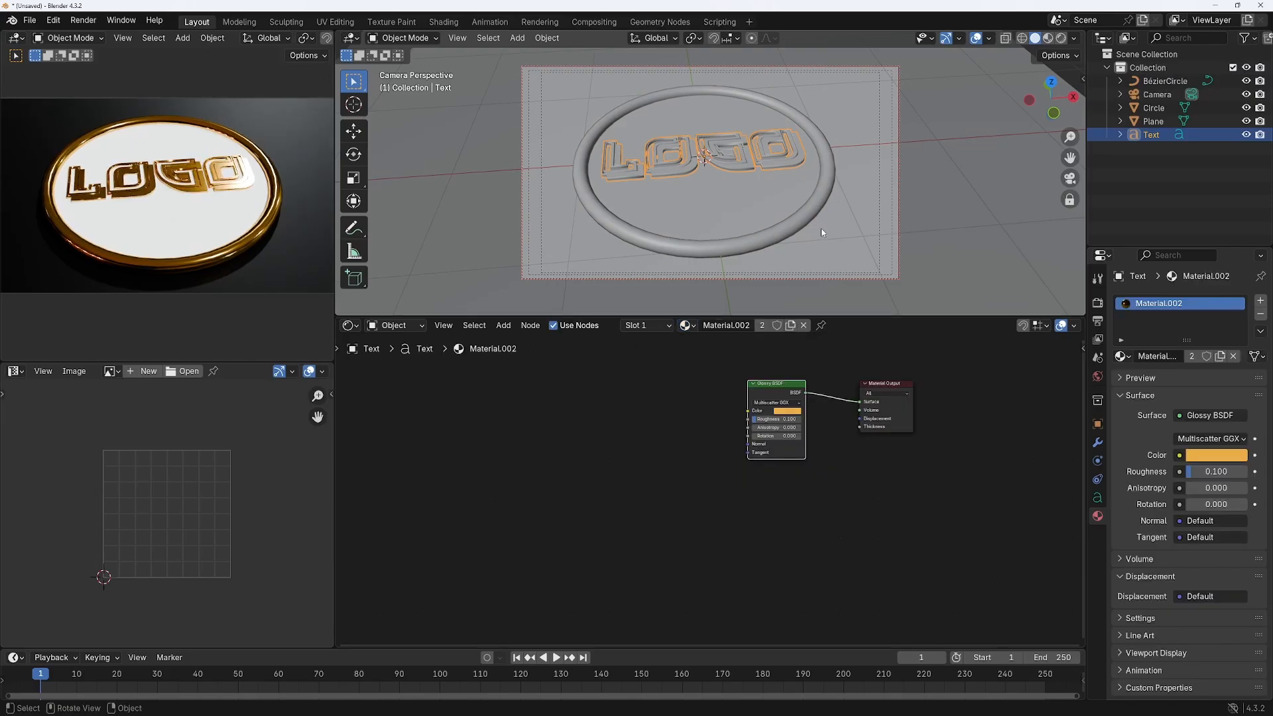
Create a new material for the badge's inner disc and load the five Fabric022_2K-PNG maps, from color to roughness, with Principled Texture Setup
{"action": "left_click", "coordinate": [716, 210]}
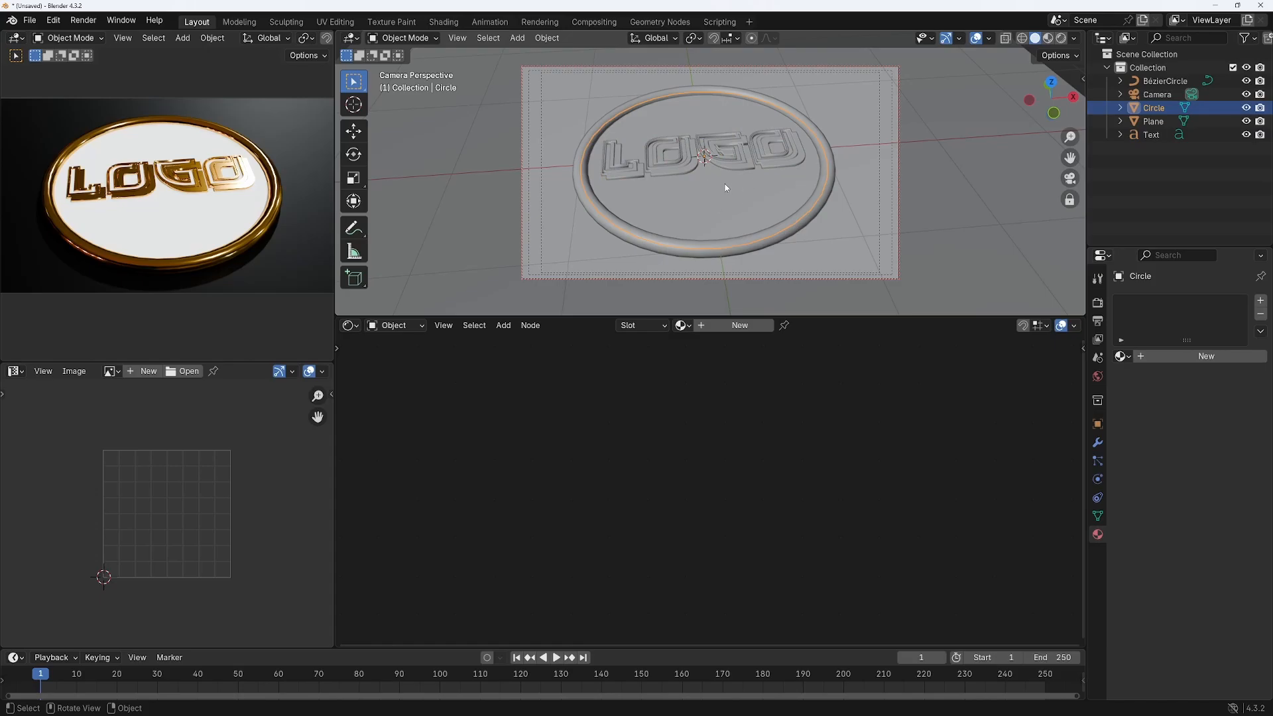
{"action": "left_click", "coordinate": [740, 325]}
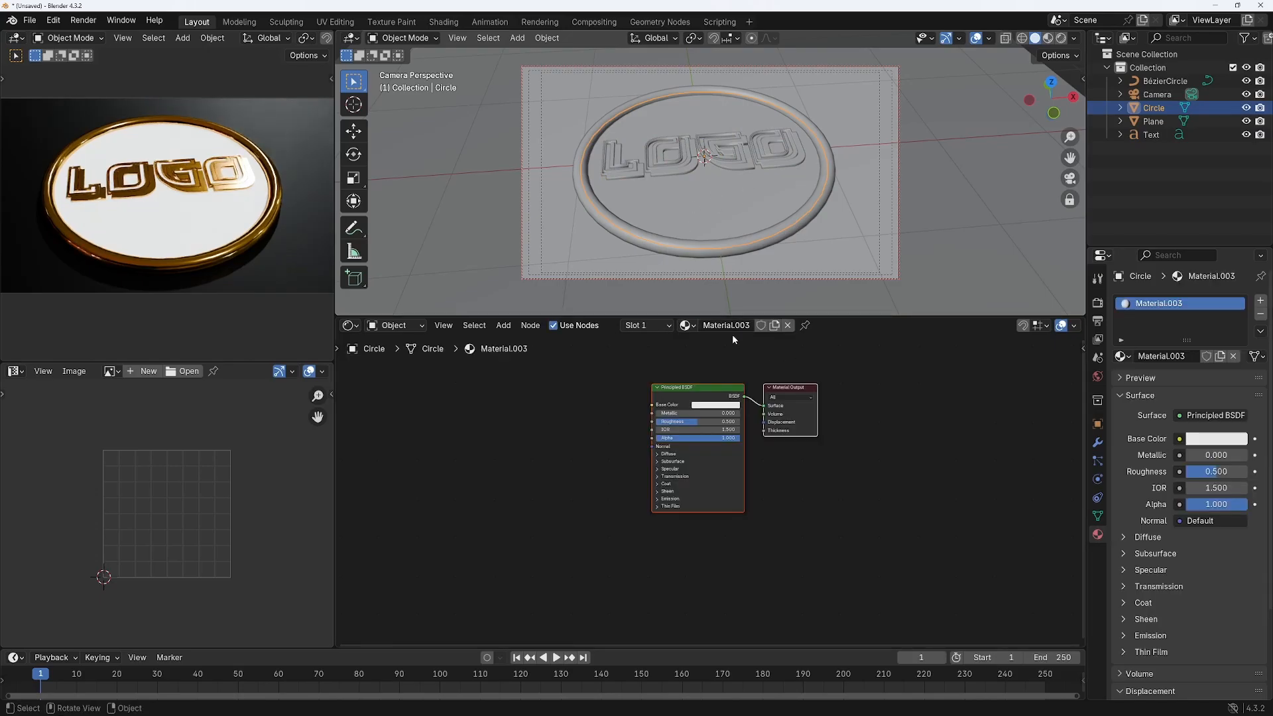
{"action": "left_click_drag", "start_coordinate": [706, 395], "coordinate": [842, 402]}
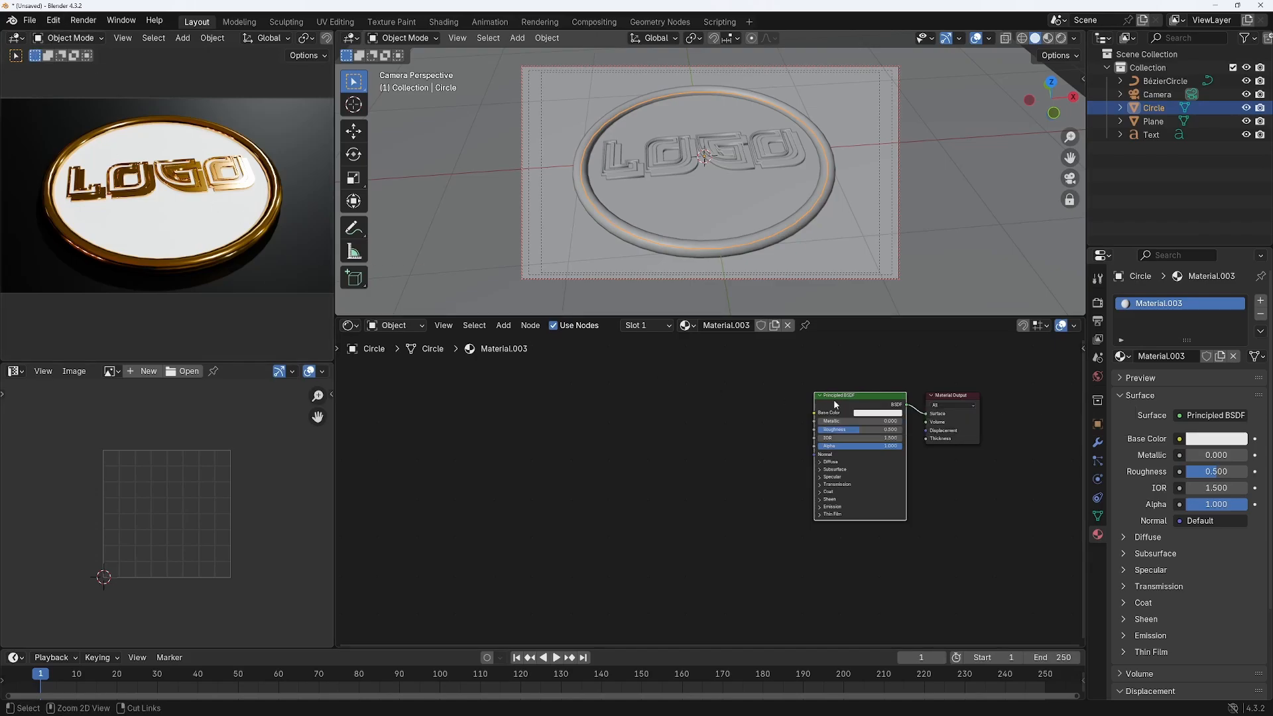
{"action": "key", "text": "ctrl+shift+t"}
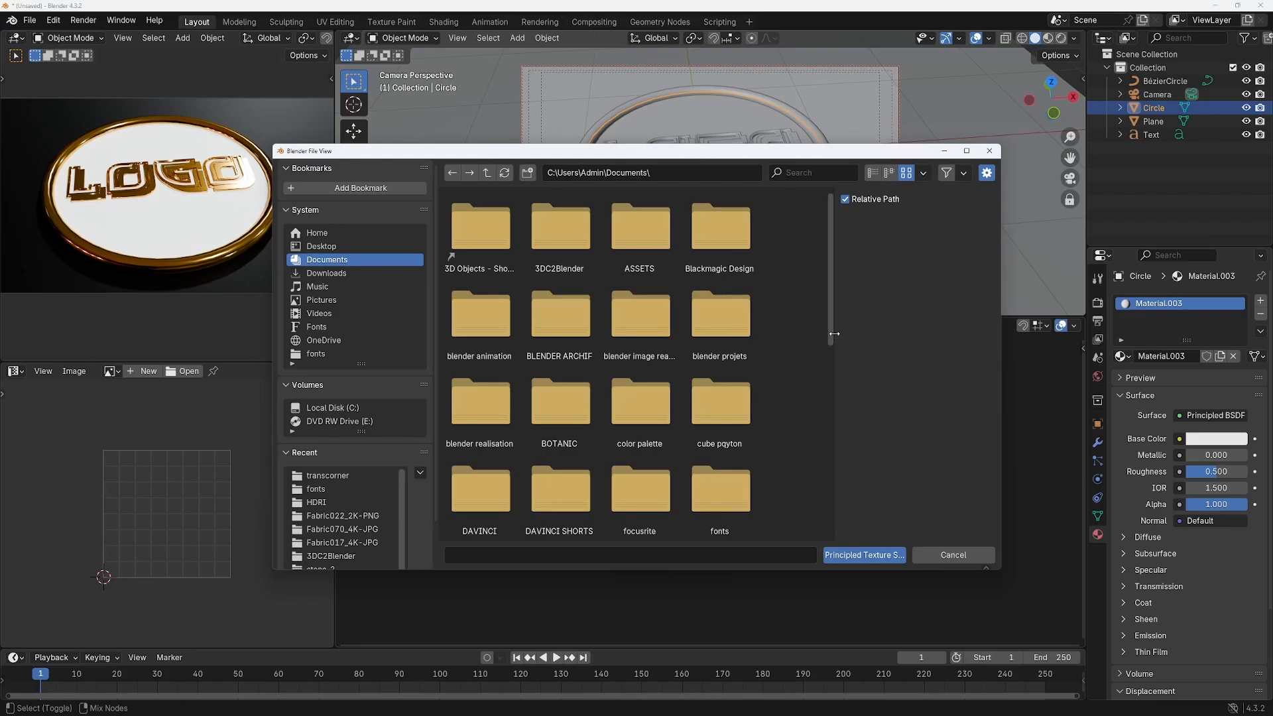
{"action": "left_click_drag", "start_coordinate": [830, 329], "coordinate": [853, 472]}
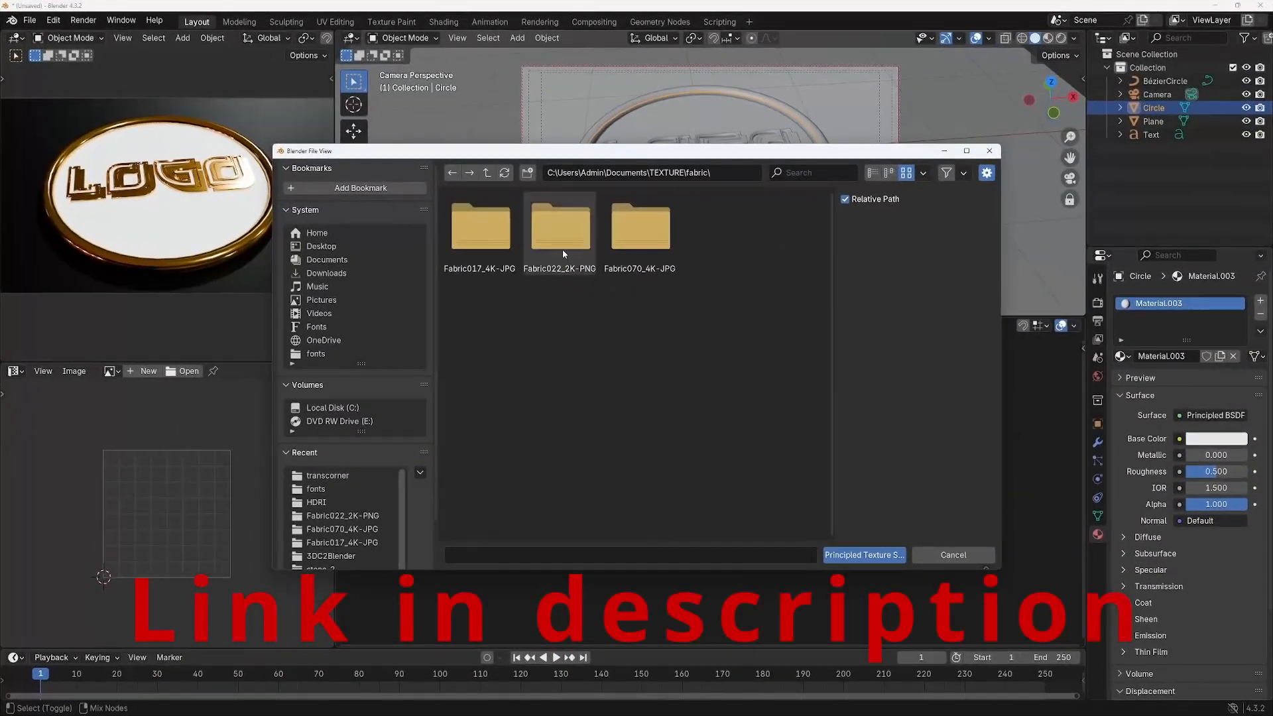
{"action": "double_click", "coordinate": [569, 236]}
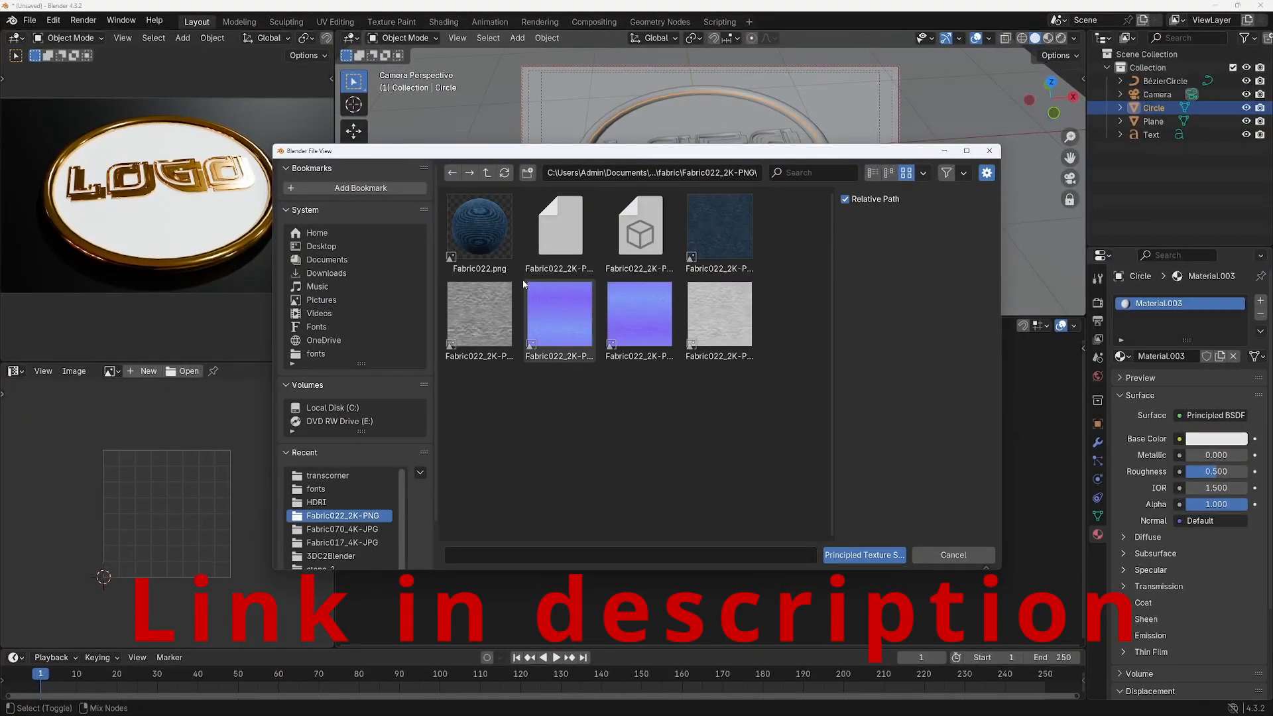
{"action": "left_click", "coordinate": [718, 216]}
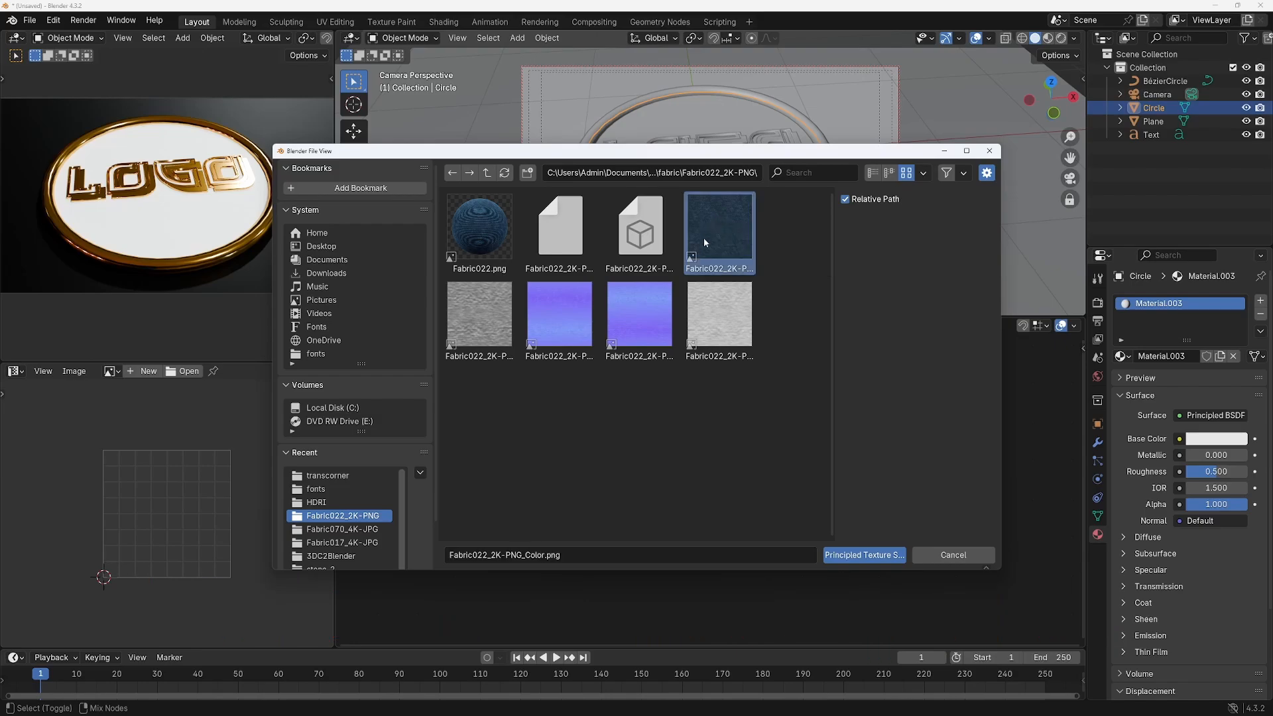
{"action": "left_click", "coordinate": [721, 318], "text": "shift"}
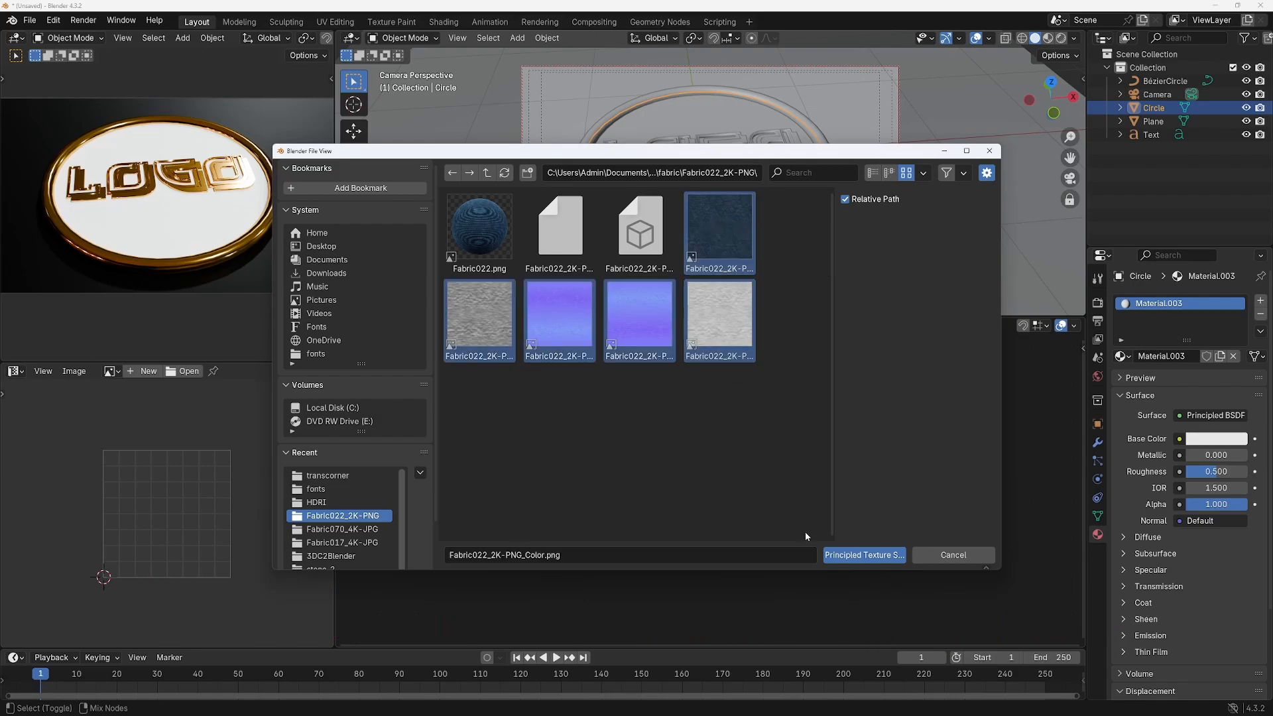
{"action": "left_click", "coordinate": [857, 557]}
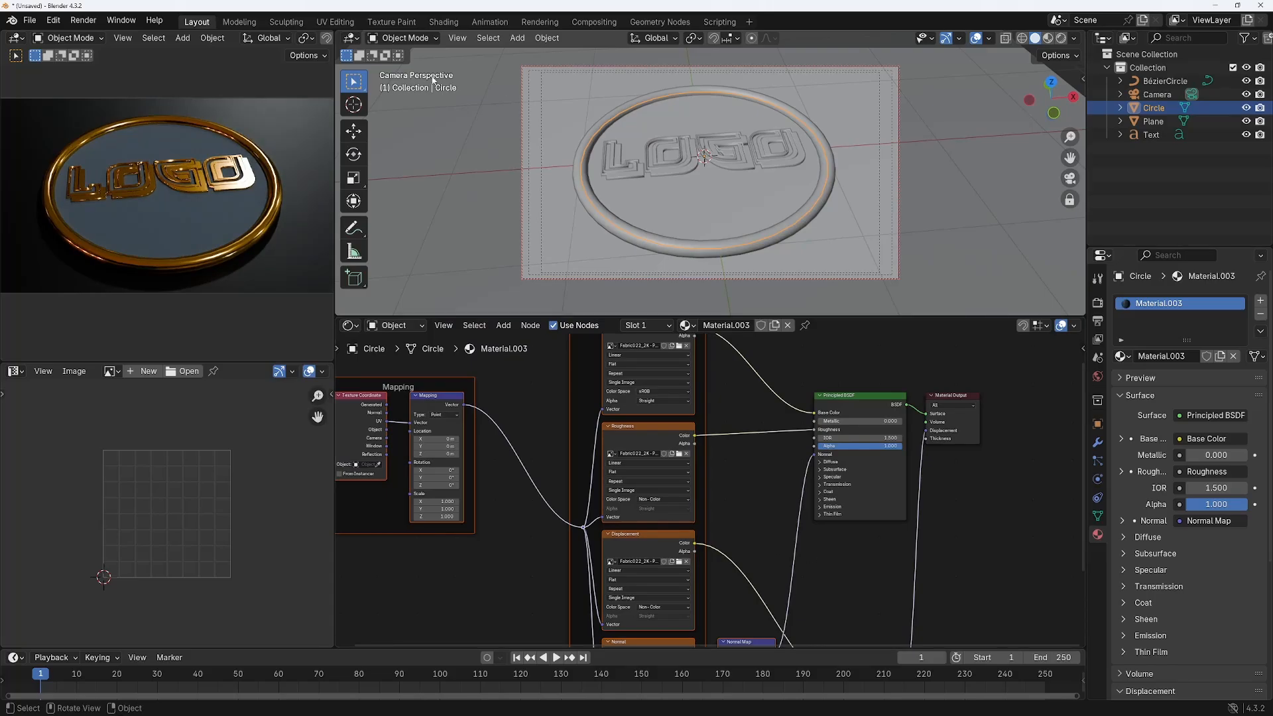
Unwrap the inner disc's face in Edit Mode using Smart UV Project with a 66° angle limit, and check the fabric weave in the render preview
{"action": "left_click", "coordinate": [415, 38]}
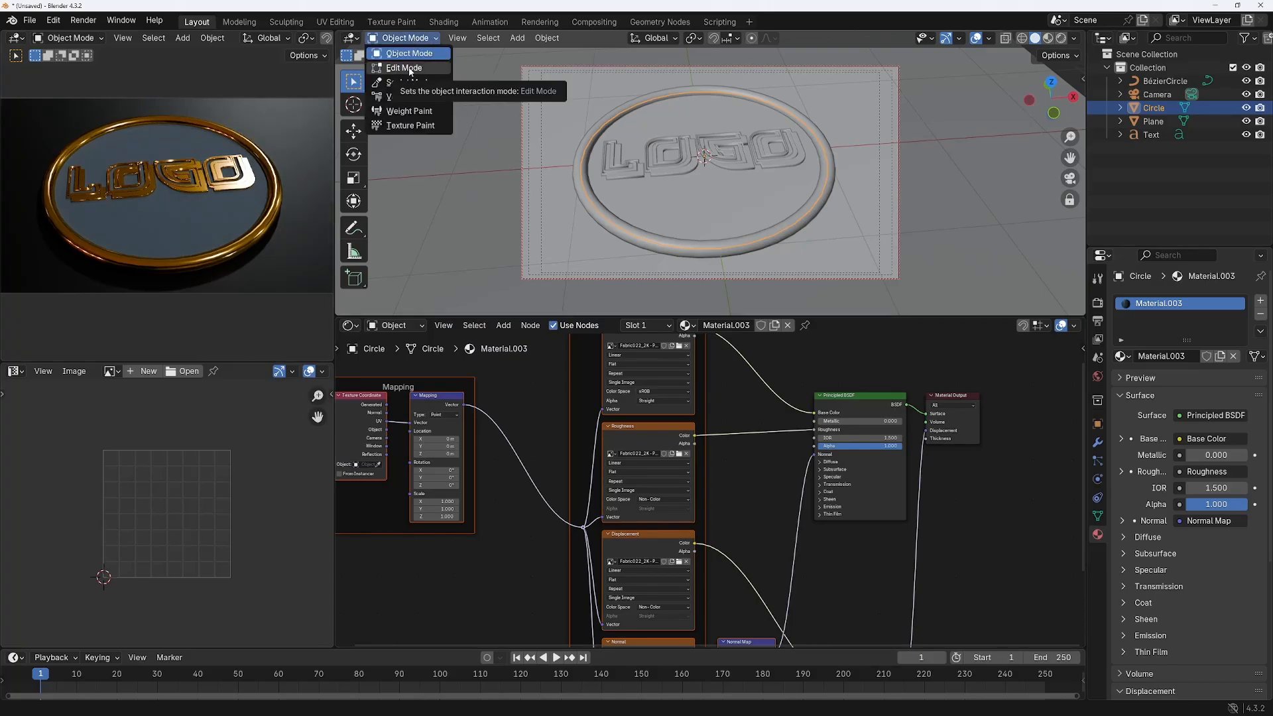
{"action": "left_click", "coordinate": [410, 69]}
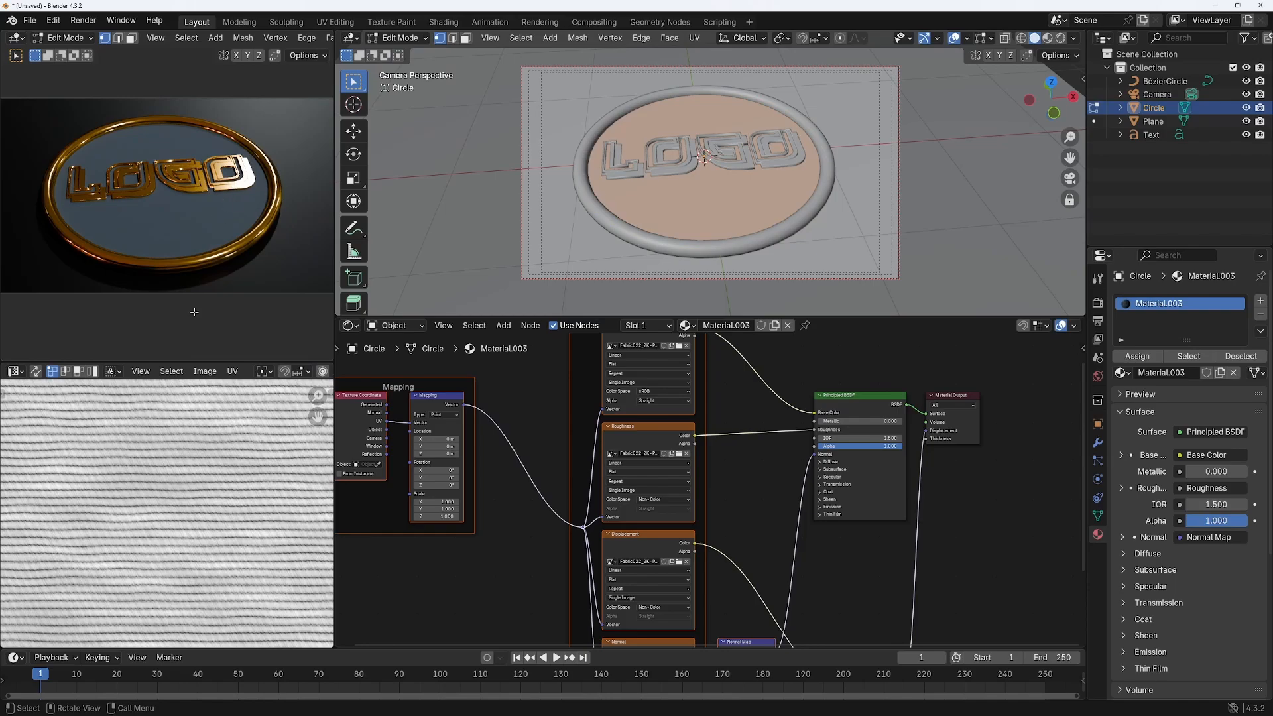
{"action": "scroll", "coordinate": [253, 428], "scroll_direction": "down", "scroll_amount": 6}
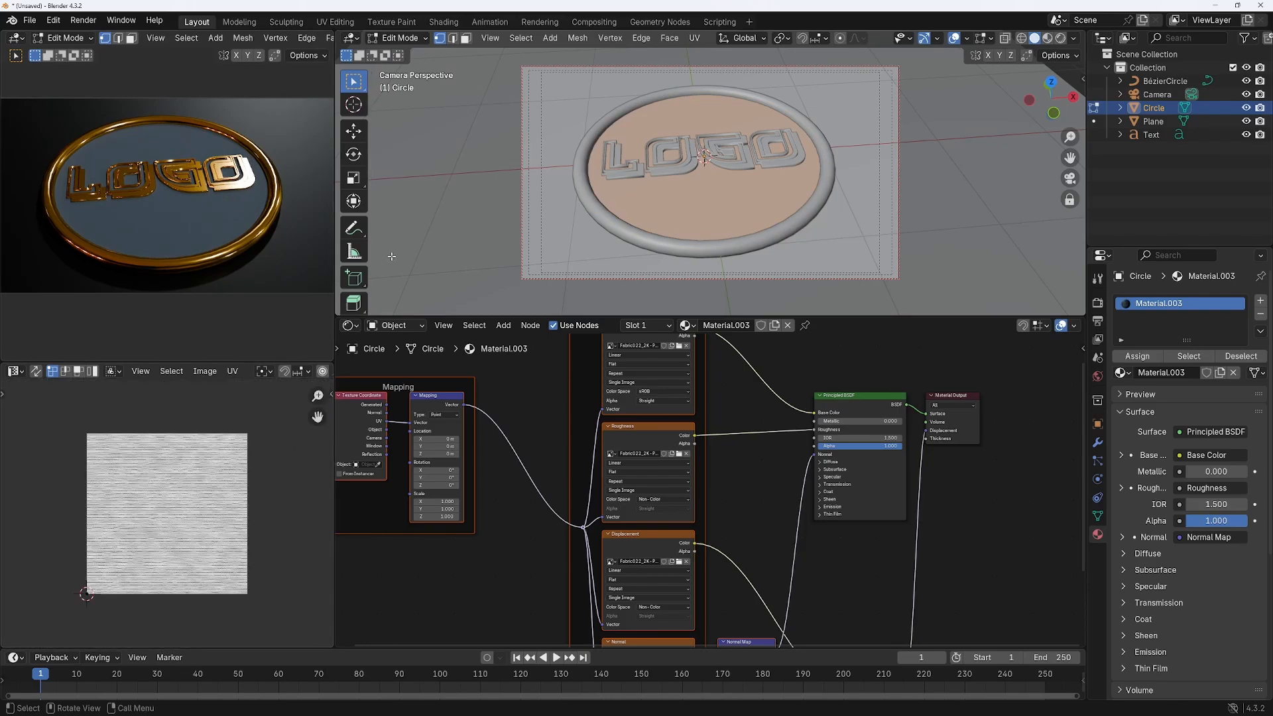
{"action": "left_click", "coordinate": [694, 39]}
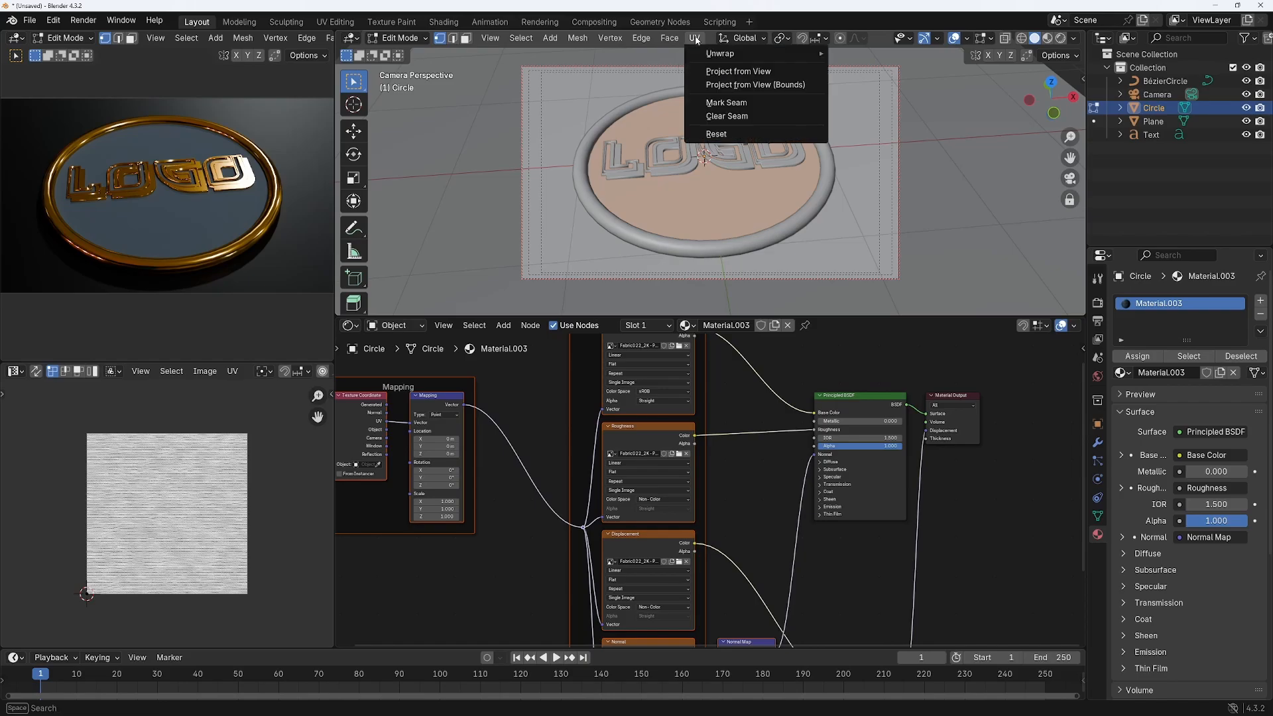
{"action": "mouse_move", "coordinate": [710, 55]}
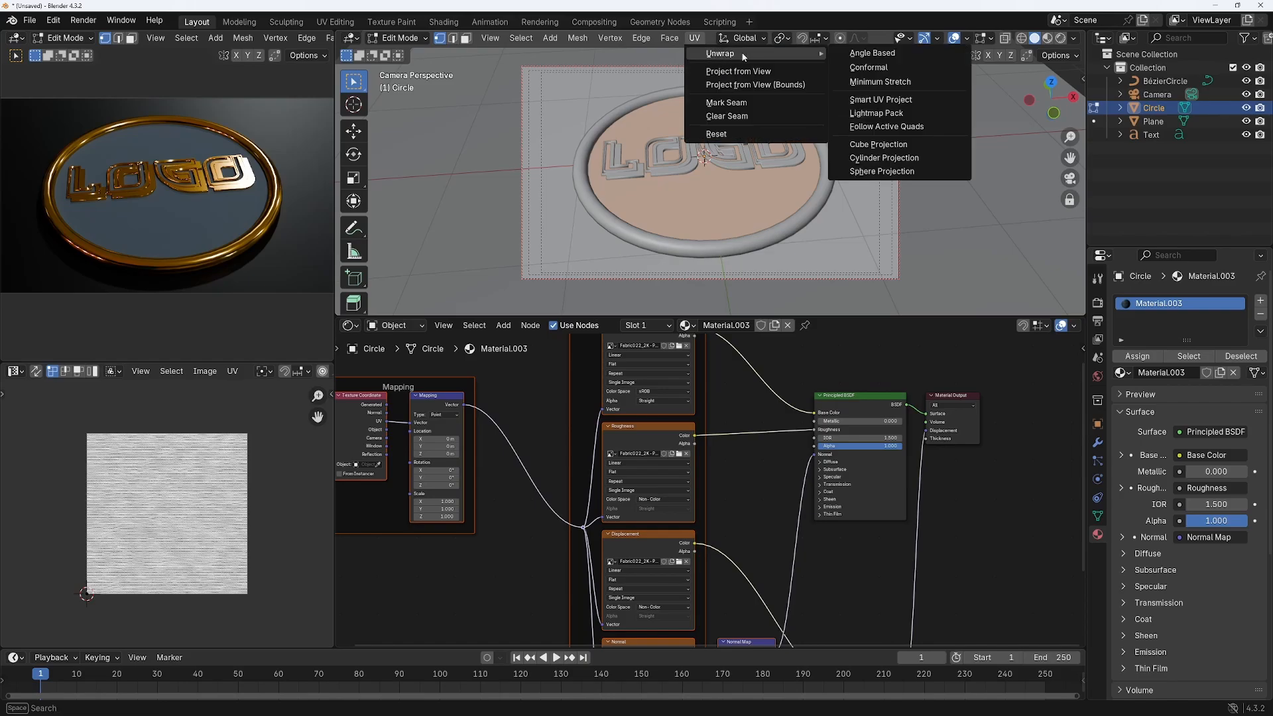
{"action": "left_click", "coordinate": [882, 100]}
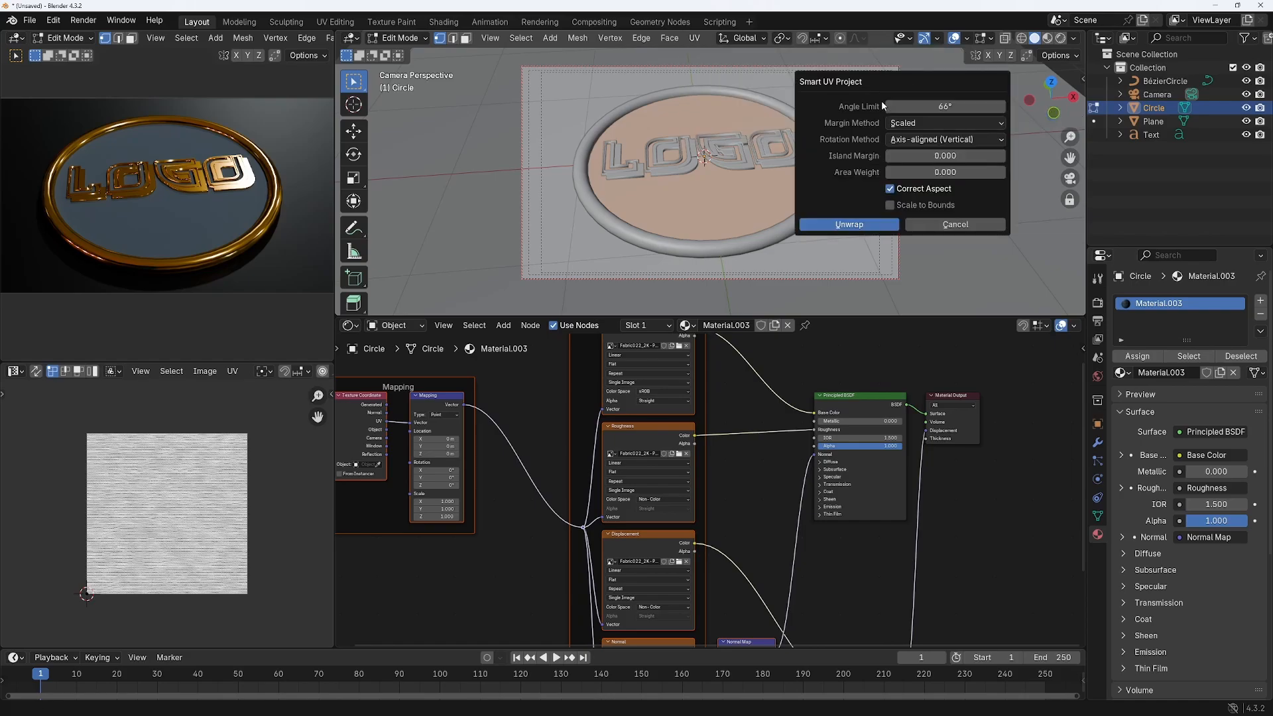
{"action": "left_click", "coordinate": [848, 224]}
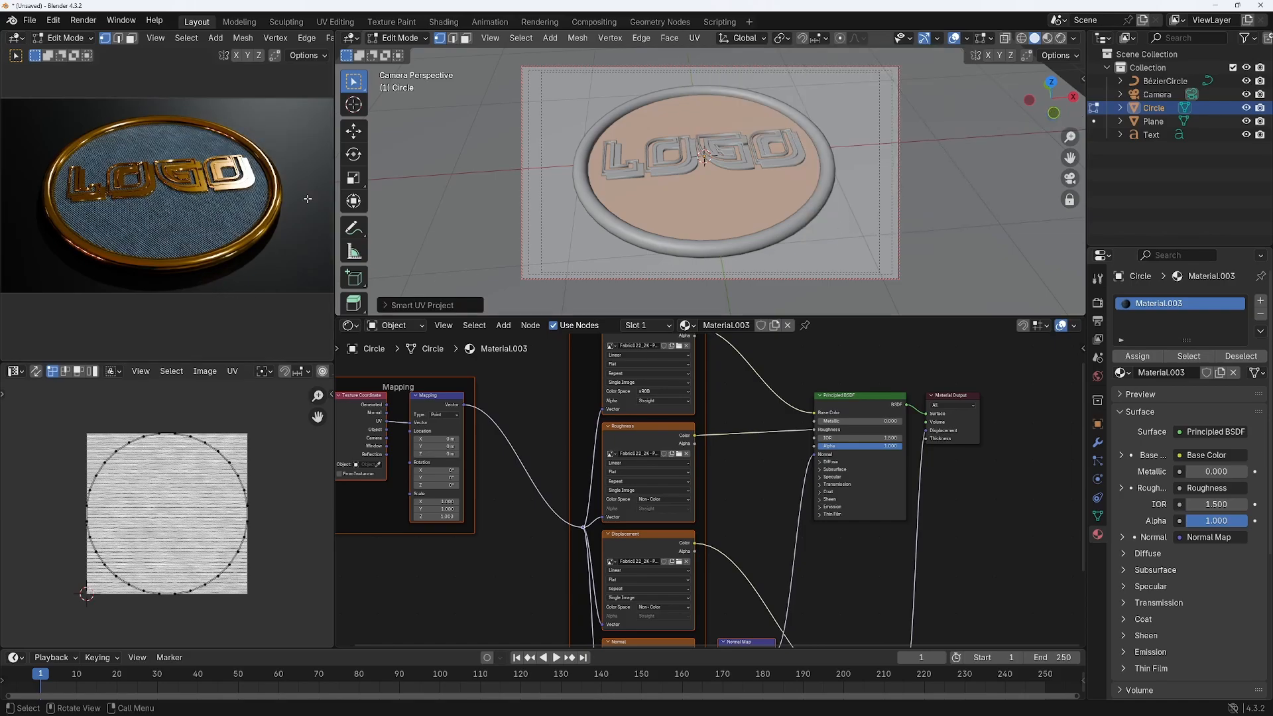
{"action": "scroll", "coordinate": [307, 198], "scroll_direction": "up", "scroll_amount": 2}
{"action": "scroll", "coordinate": [307, 198], "scroll_direction": "up", "scroll_amount": 3}
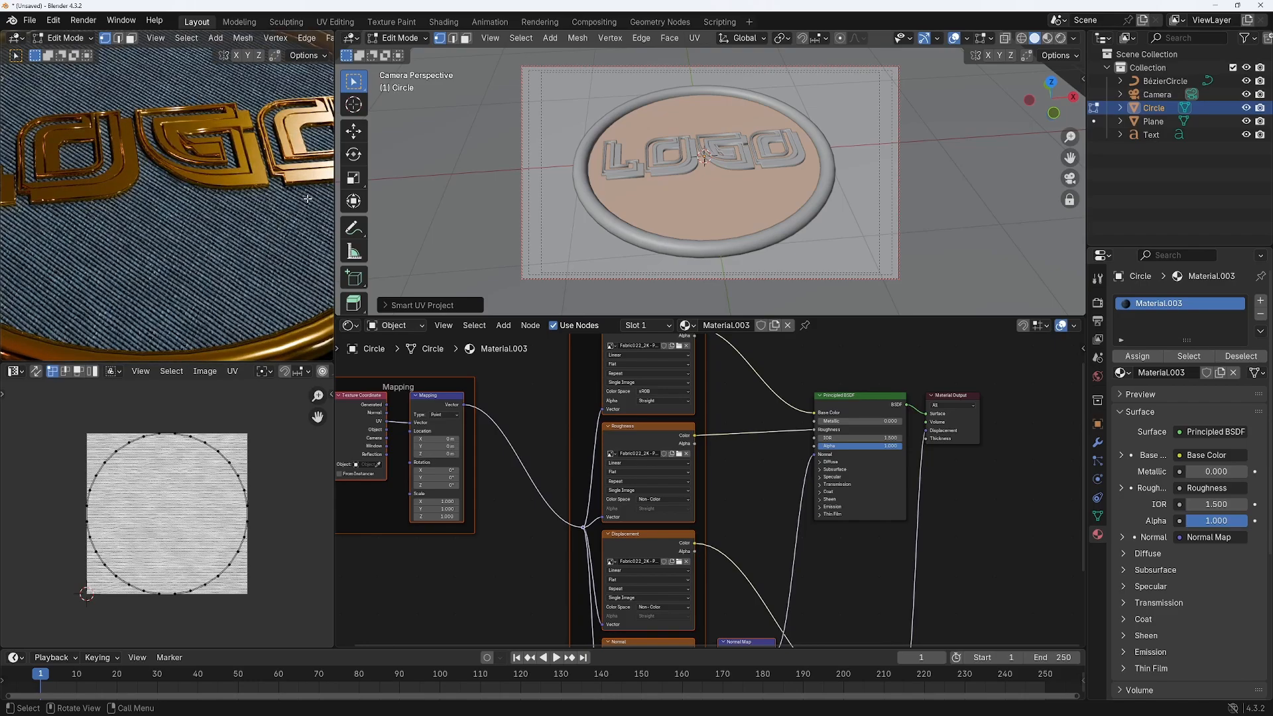
{"action": "scroll", "coordinate": [188, 257], "scroll_direction": "down", "scroll_amount": 4}
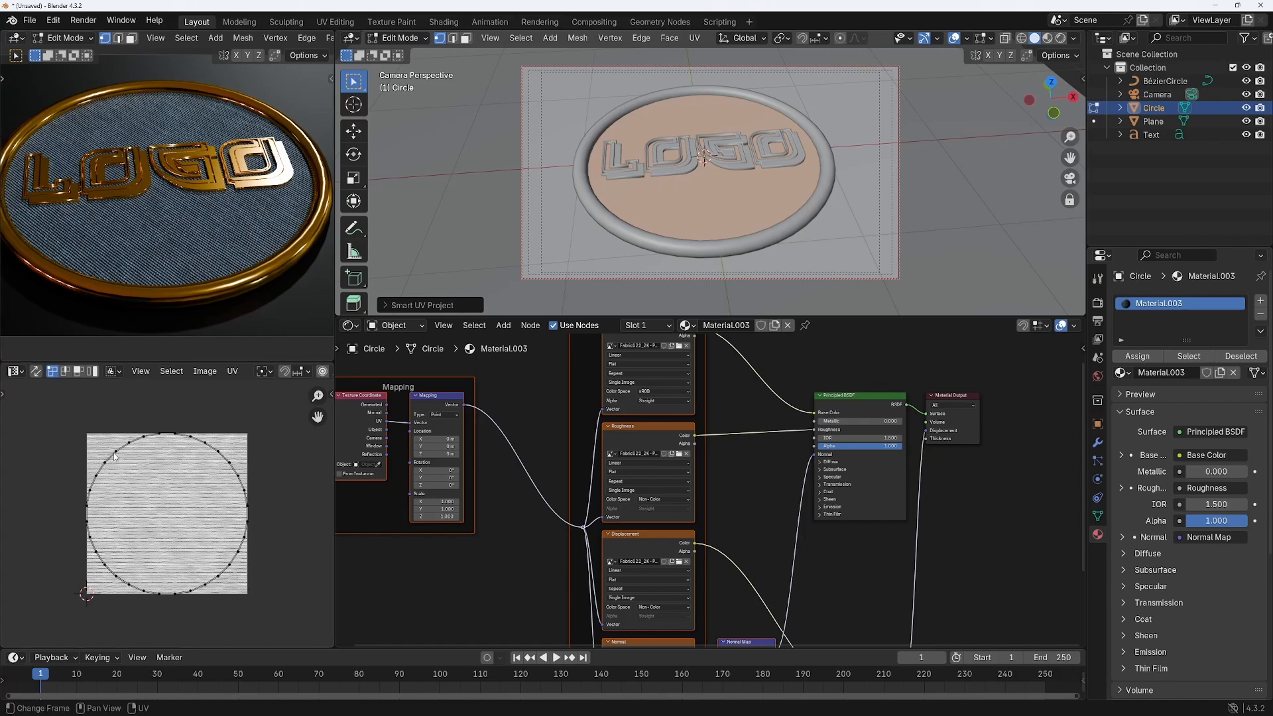
Scale the disc's whole UV island up to about 1.5 times its size for a finer fabric weave, and return to Object Mode
{"action": "key", "text": "a"}
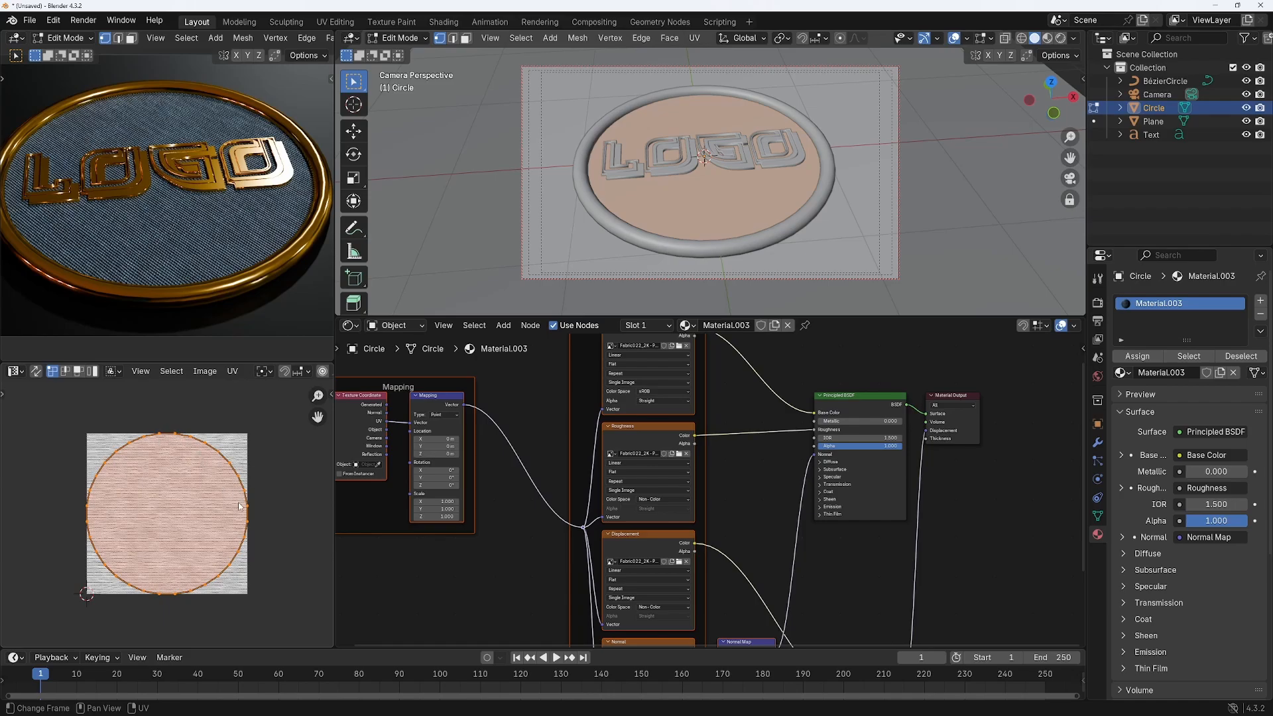
{"action": "key", "text": "s"}
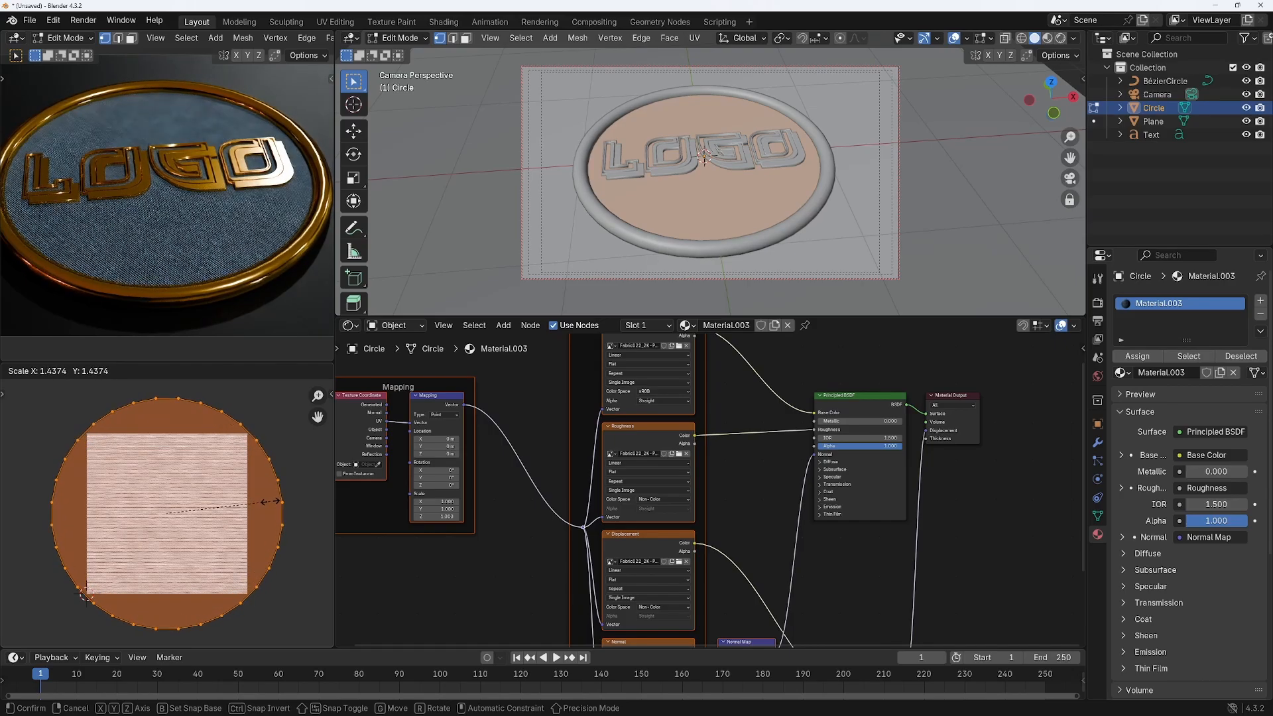
{"action": "left_click", "coordinate": [286, 501]}
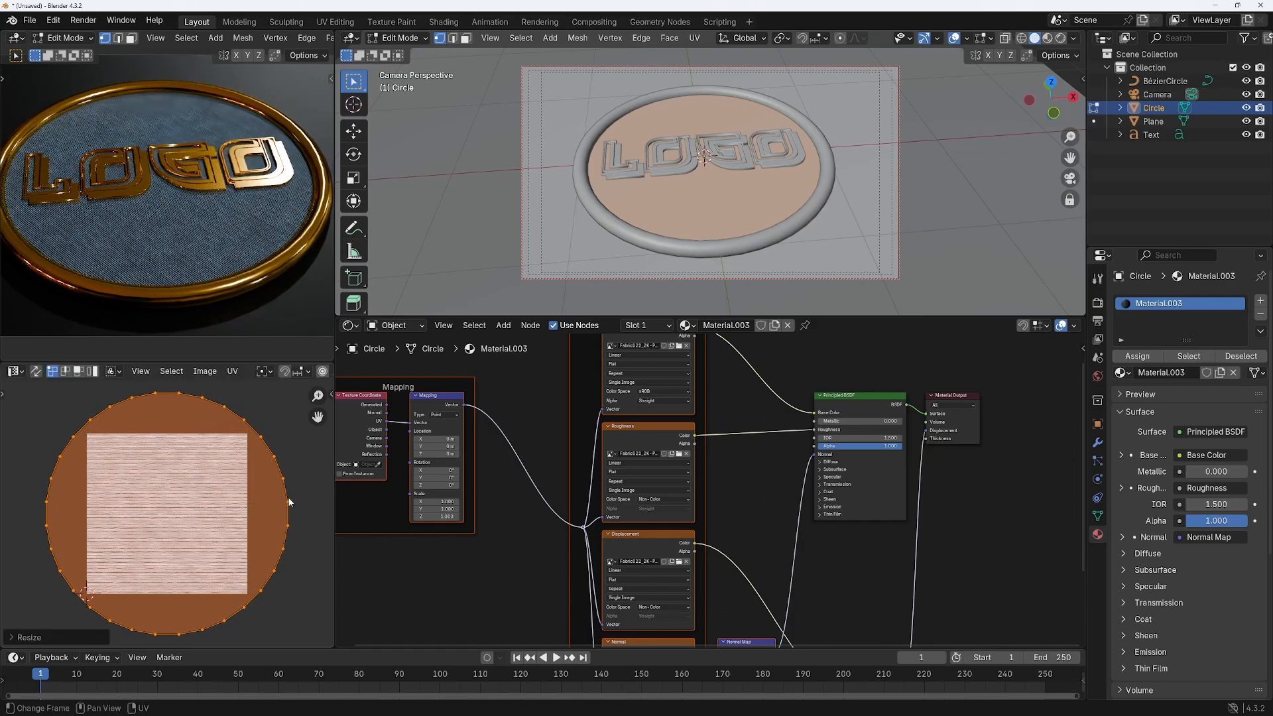
{"action": "scroll", "coordinate": [245, 225], "scroll_direction": "up", "scroll_amount": 5}
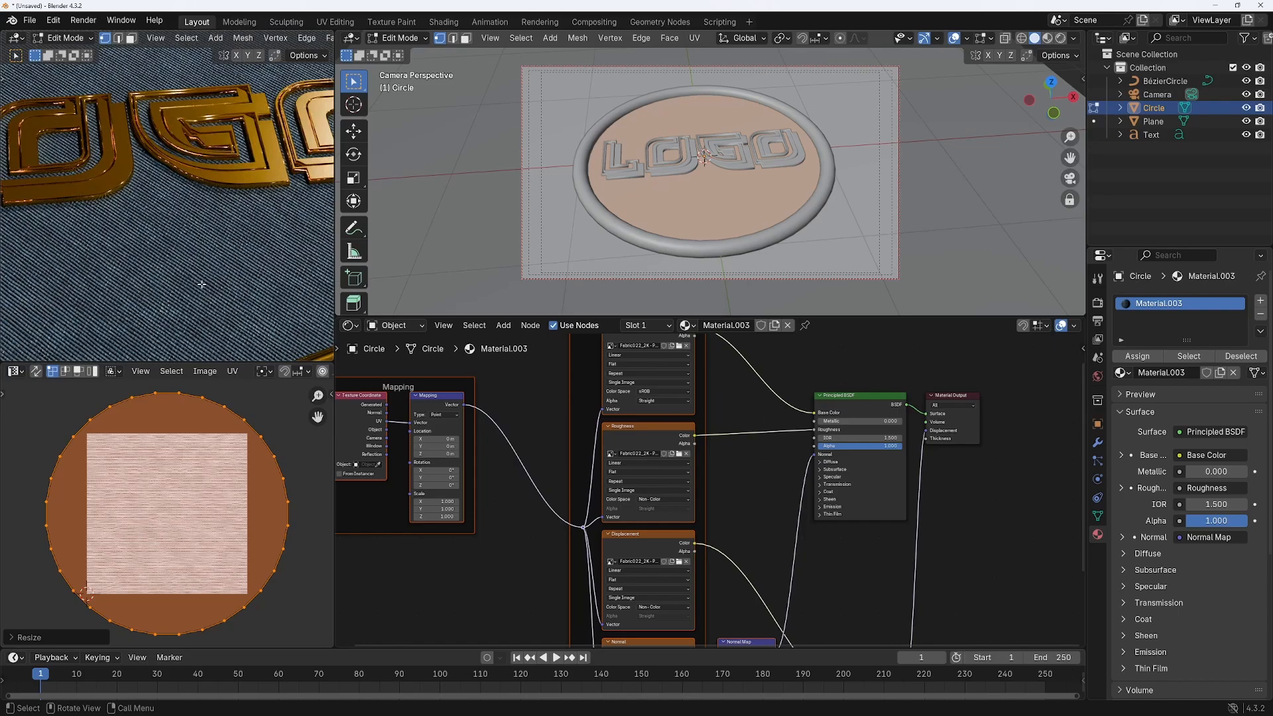
{"action": "key", "text": "KP_0"}
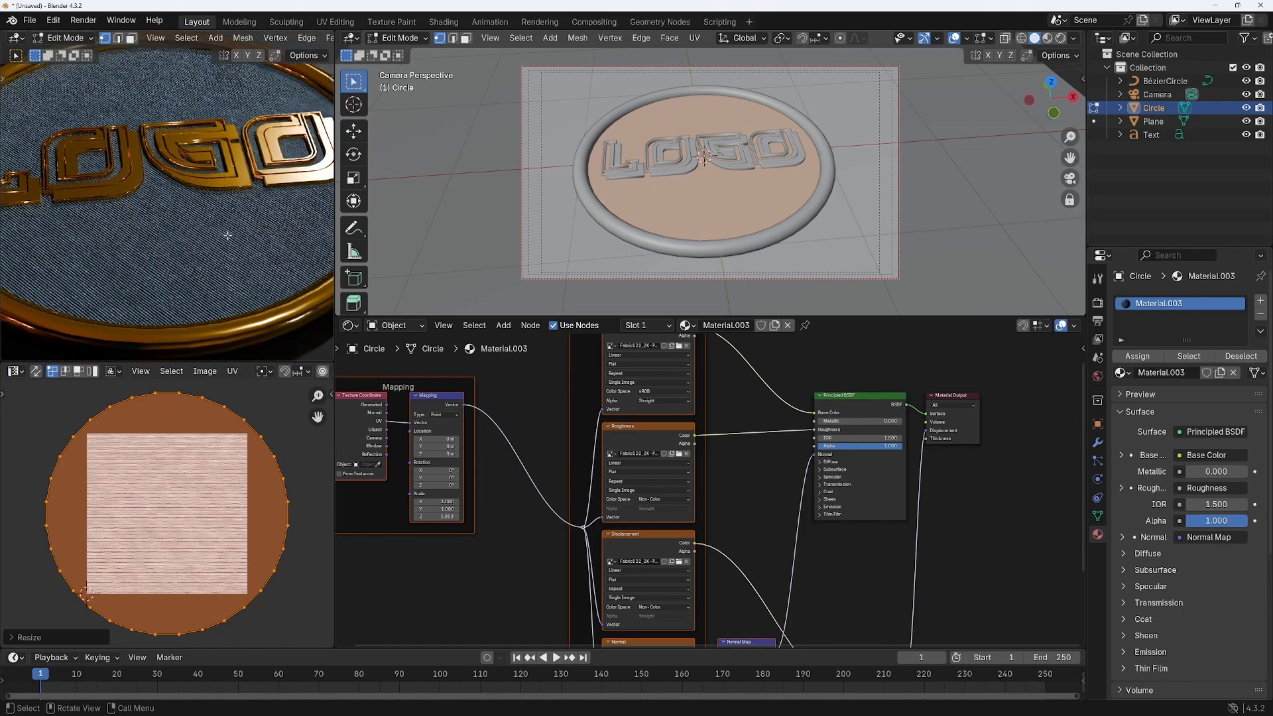
{"action": "left_click", "coordinate": [398, 37]}
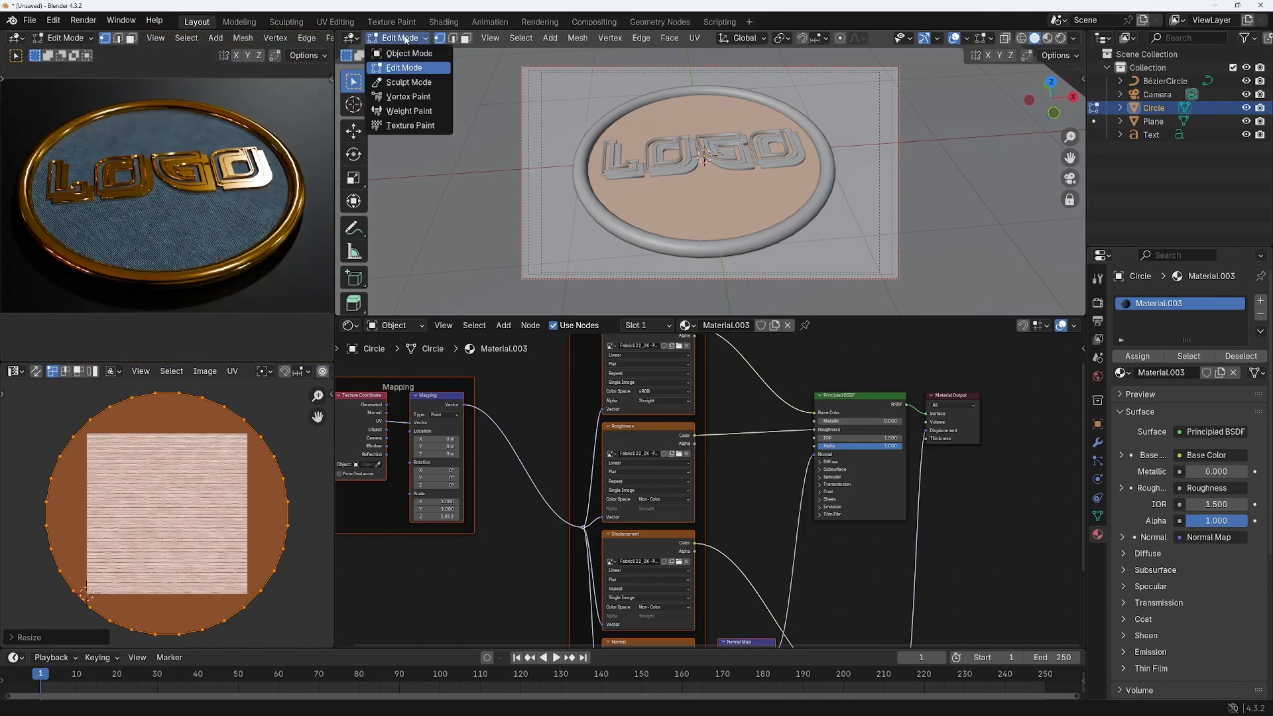
{"action": "left_click", "coordinate": [407, 54]}
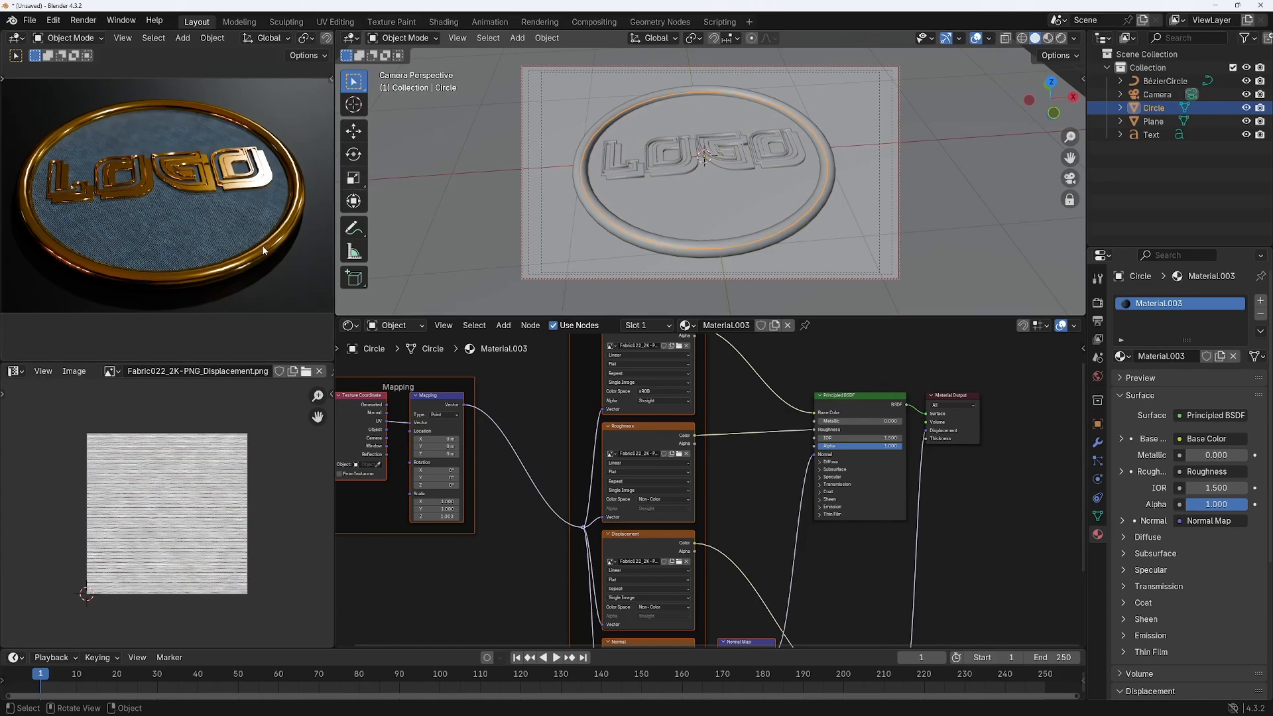
Add a spot light and raise it about 10 m along the global Z axis so it stands above the badge
{"action": "left_click", "coordinate": [517, 38]}
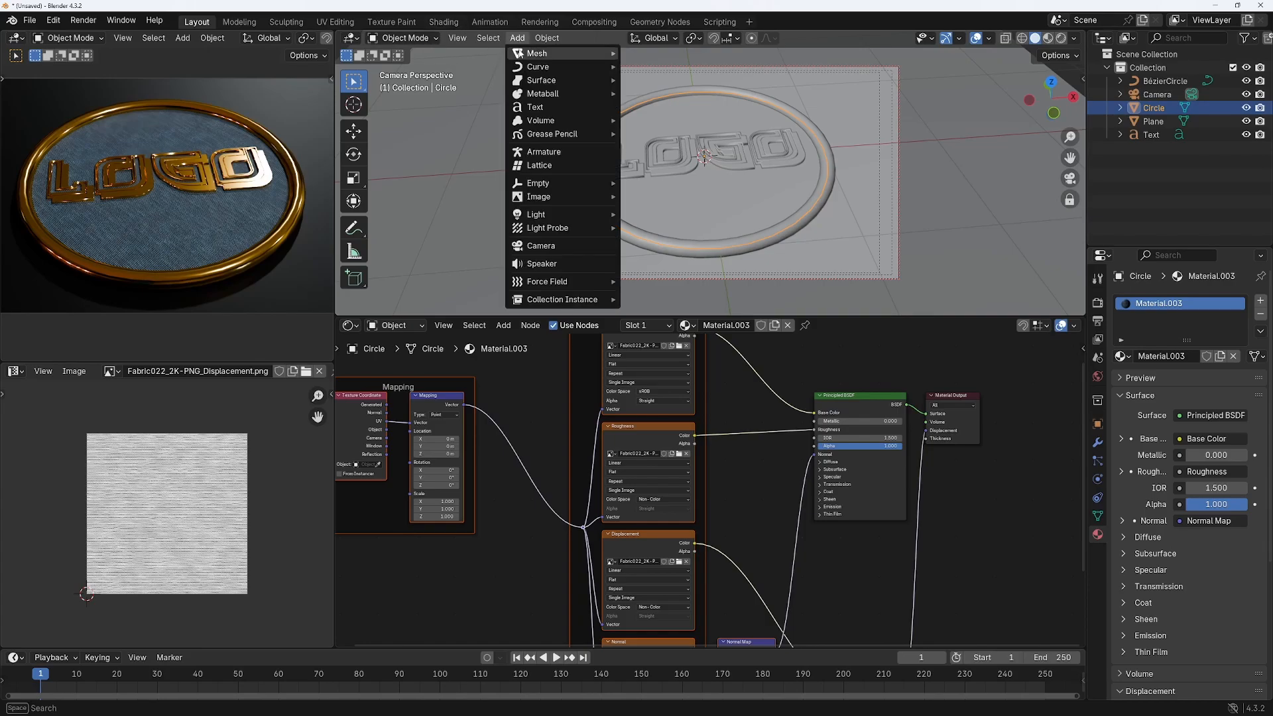
{"action": "mouse_move", "coordinate": [518, 215]}
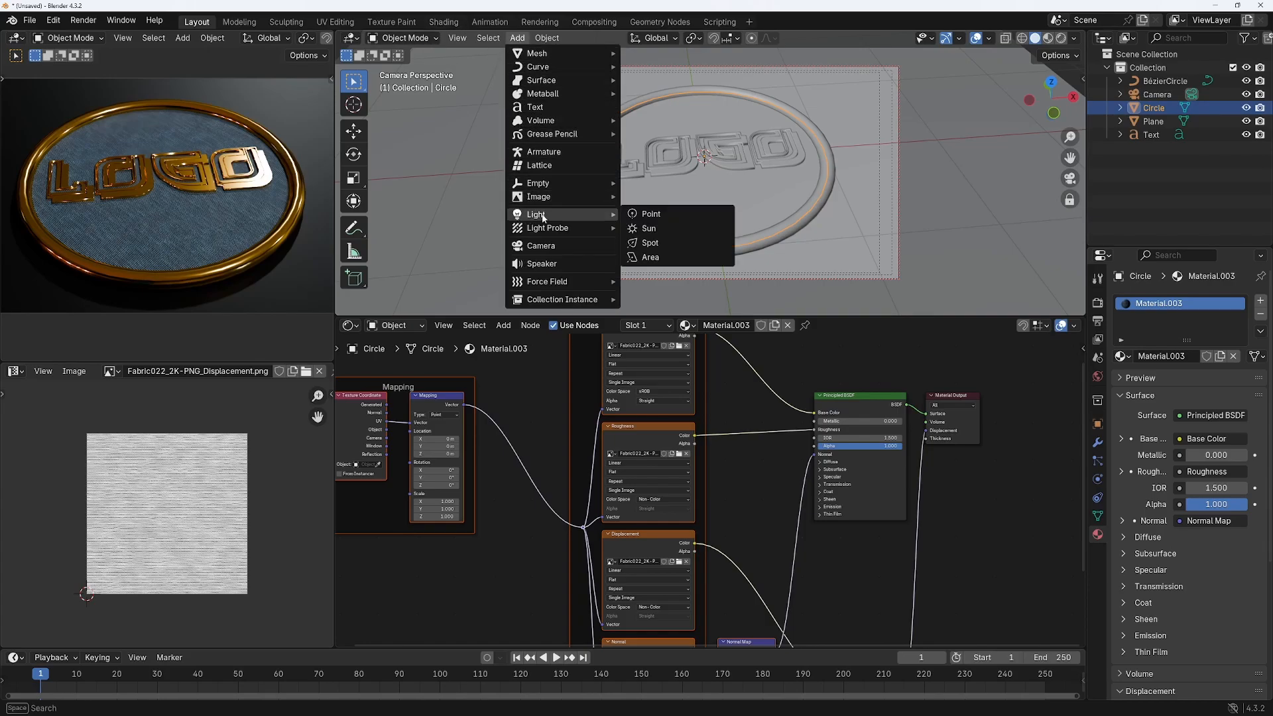
{"action": "left_click", "coordinate": [653, 246]}
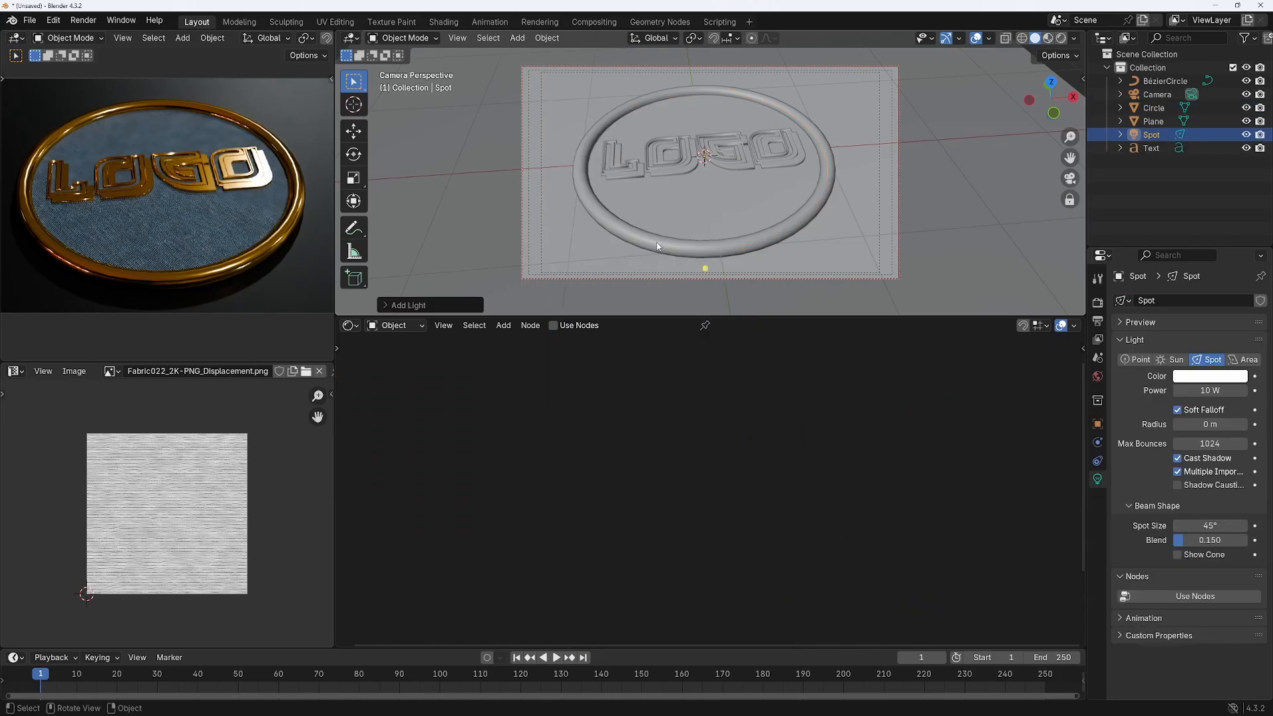
{"action": "left_click_drag", "start_coordinate": [1057, 82], "coordinate": [1057, 34]}
{"action": "left_click", "coordinate": [1070, 178]}
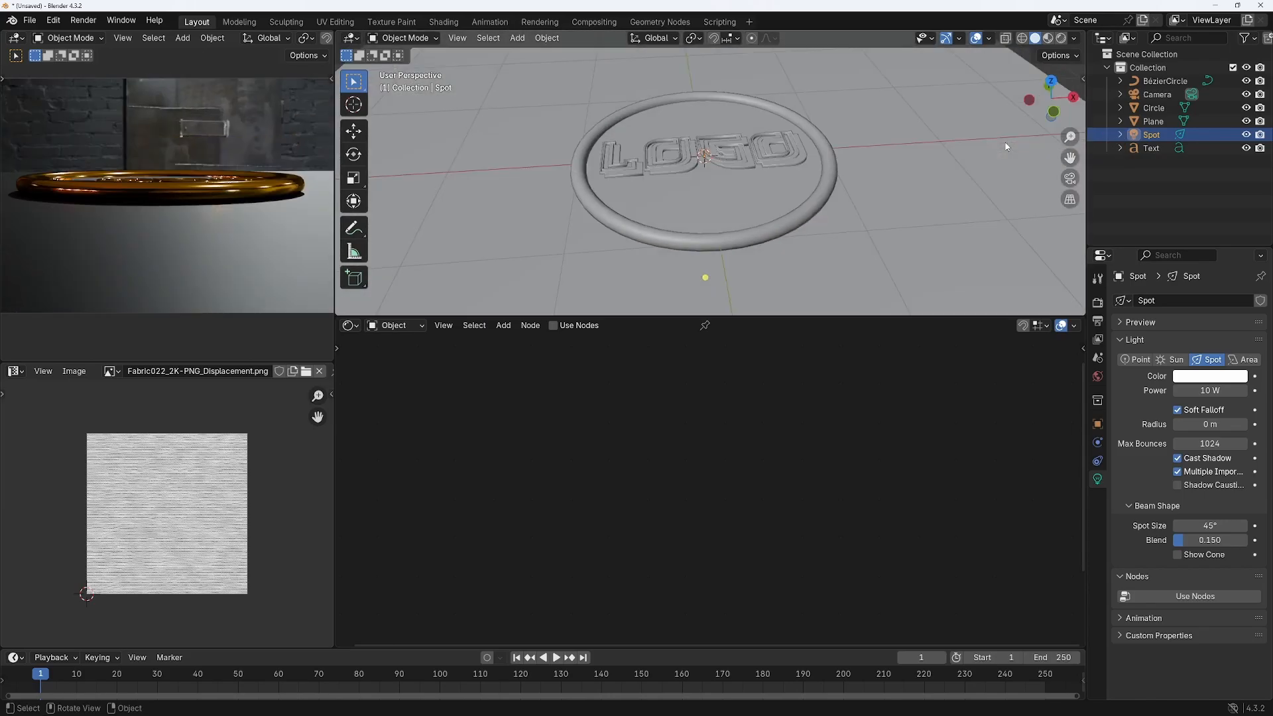
{"action": "left_click_drag", "start_coordinate": [1054, 94], "coordinate": [1054, 66]}
{"action": "scroll", "coordinate": [707, 198], "scroll_direction": "down", "scroll_amount": 4}
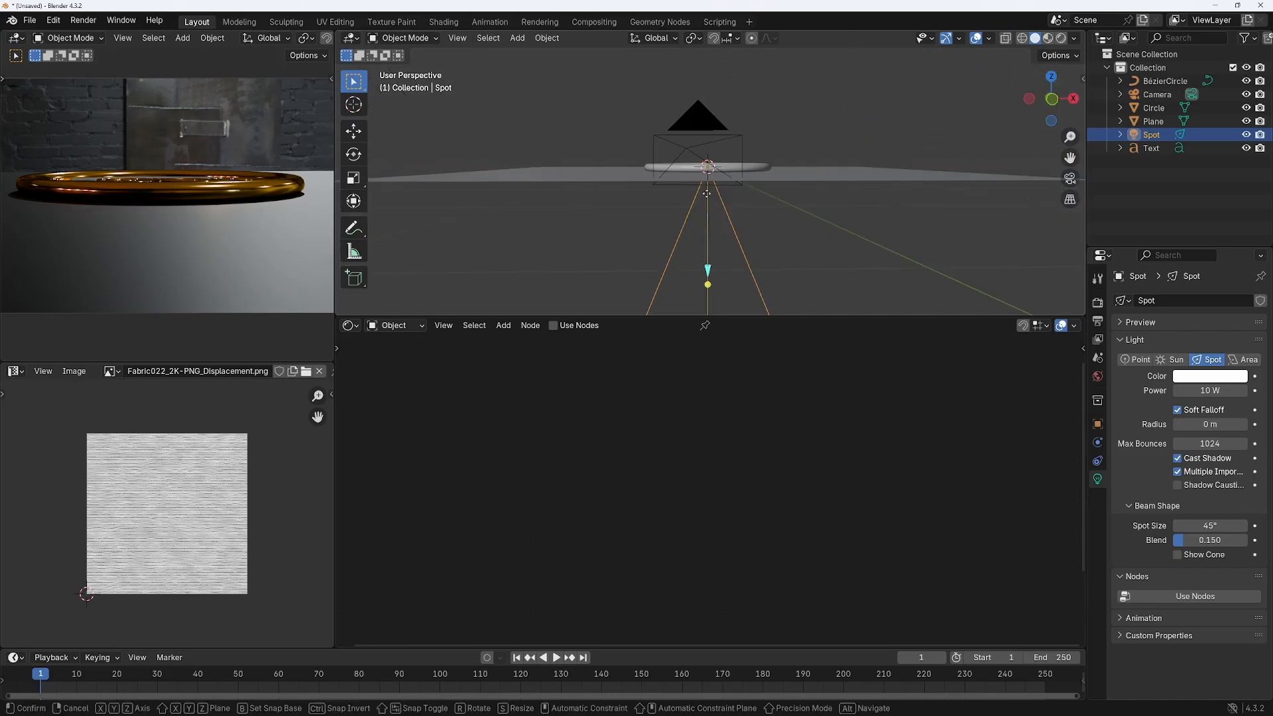
{"action": "key", "text": "g"}
{"action": "key", "text": "z"}
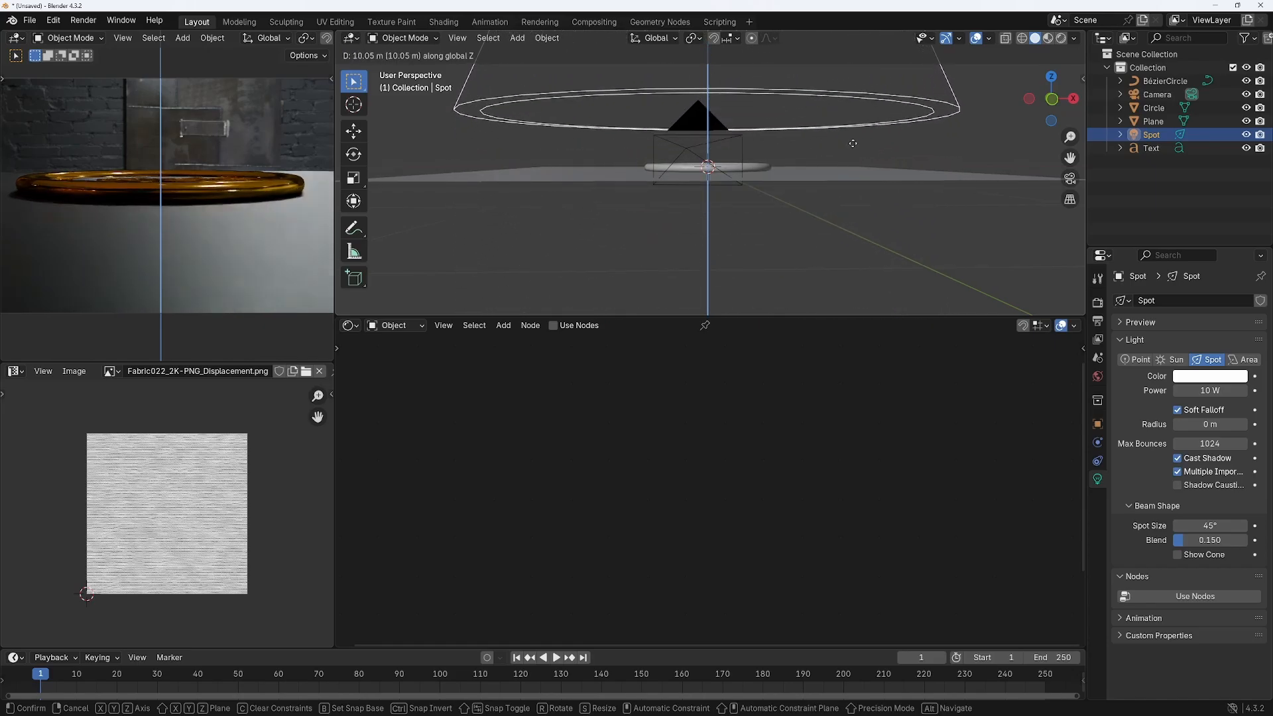
{"action": "left_click", "coordinate": [852, 146]}
Narrow the spot light's cone to a spot size of 17.5° so that it closely surrounds the badge
{"action": "left_click_drag", "start_coordinate": [1052, 99], "coordinate": [972, 130]}
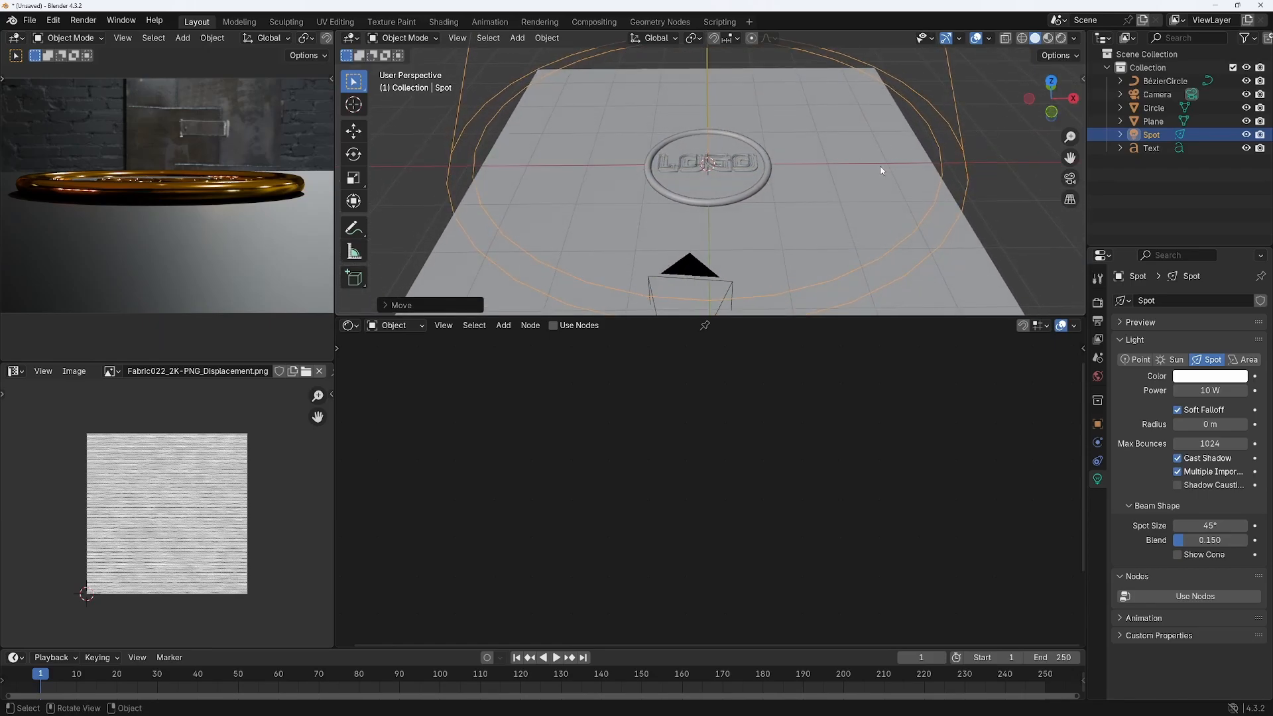
{"action": "right_click", "coordinate": [903, 84]}
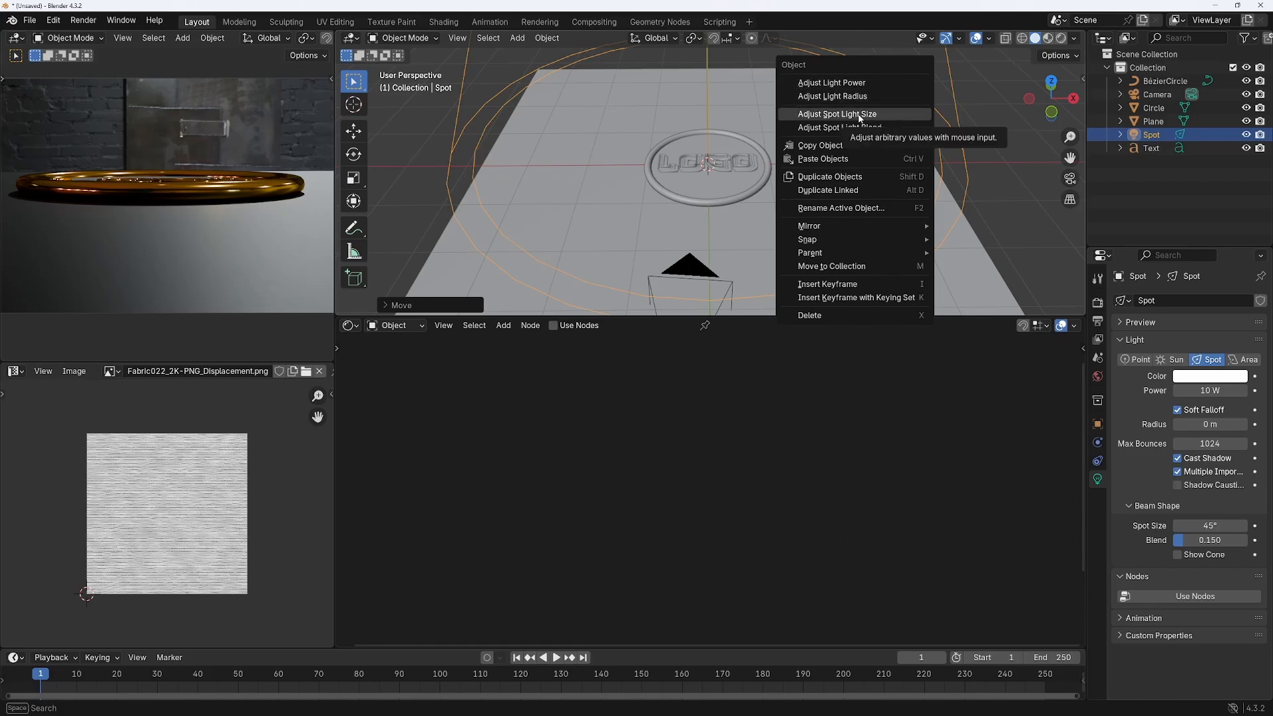
{"action": "left_click", "coordinate": [860, 117]}
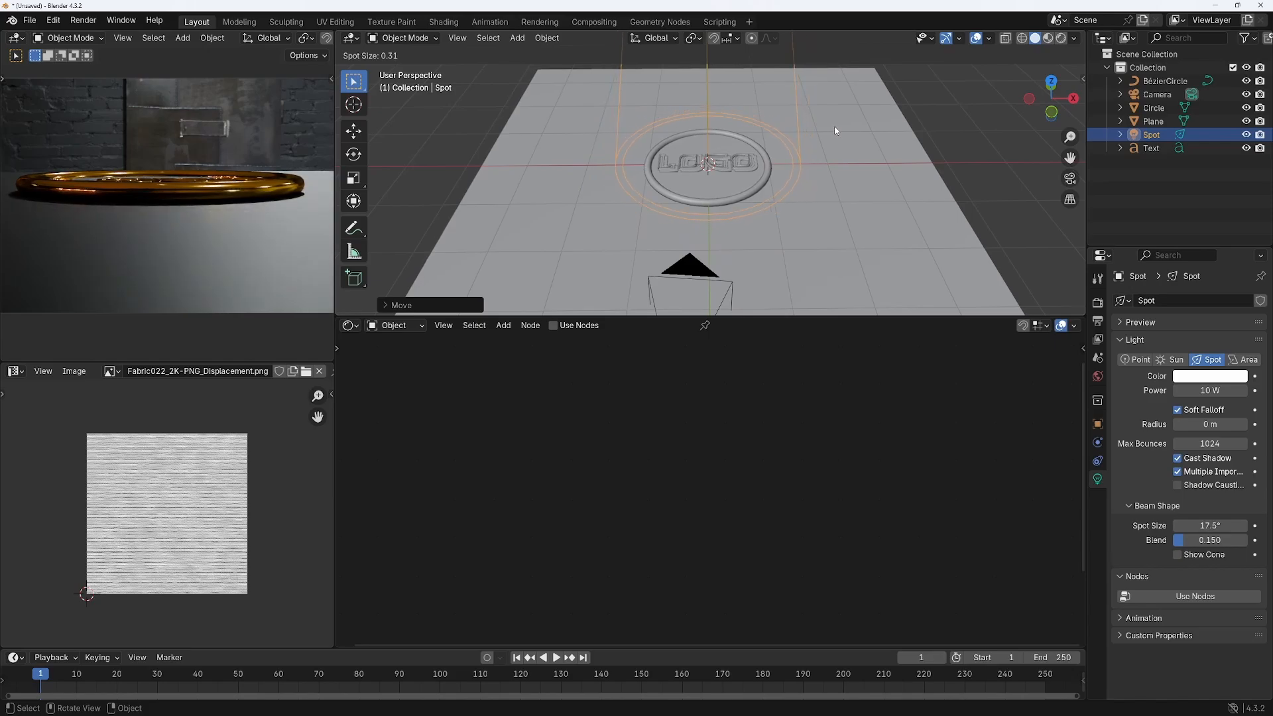
{"action": "left_click", "coordinate": [834, 131]}
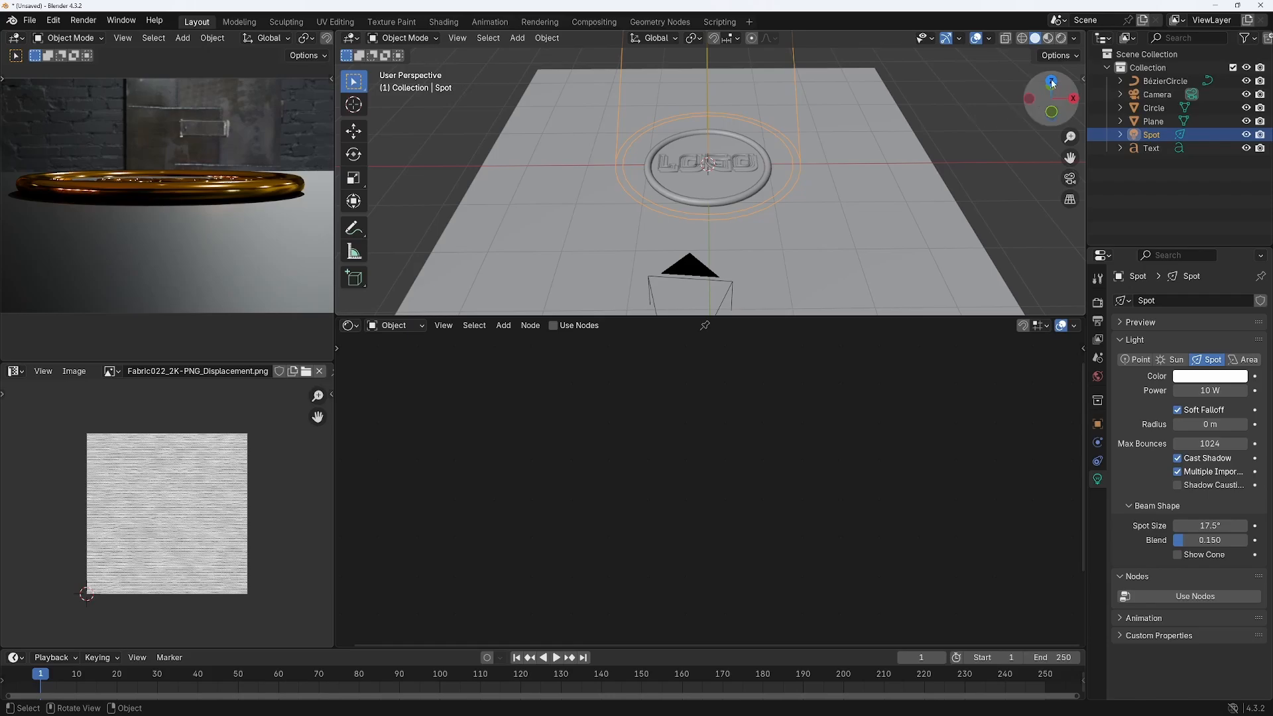
Set the spot light's power to 10000 W, its blend to 0.821 and its spot size to 13.9°
{"action": "mouse_move", "coordinate": [1052, 105]}
{"action": "left_mouse_down"}
{"action": "mouse_move", "coordinate": [1051, 81]}
{"action": "mouse_move", "coordinate": [1051, 92]}
{"action": "left_mouse_up"}
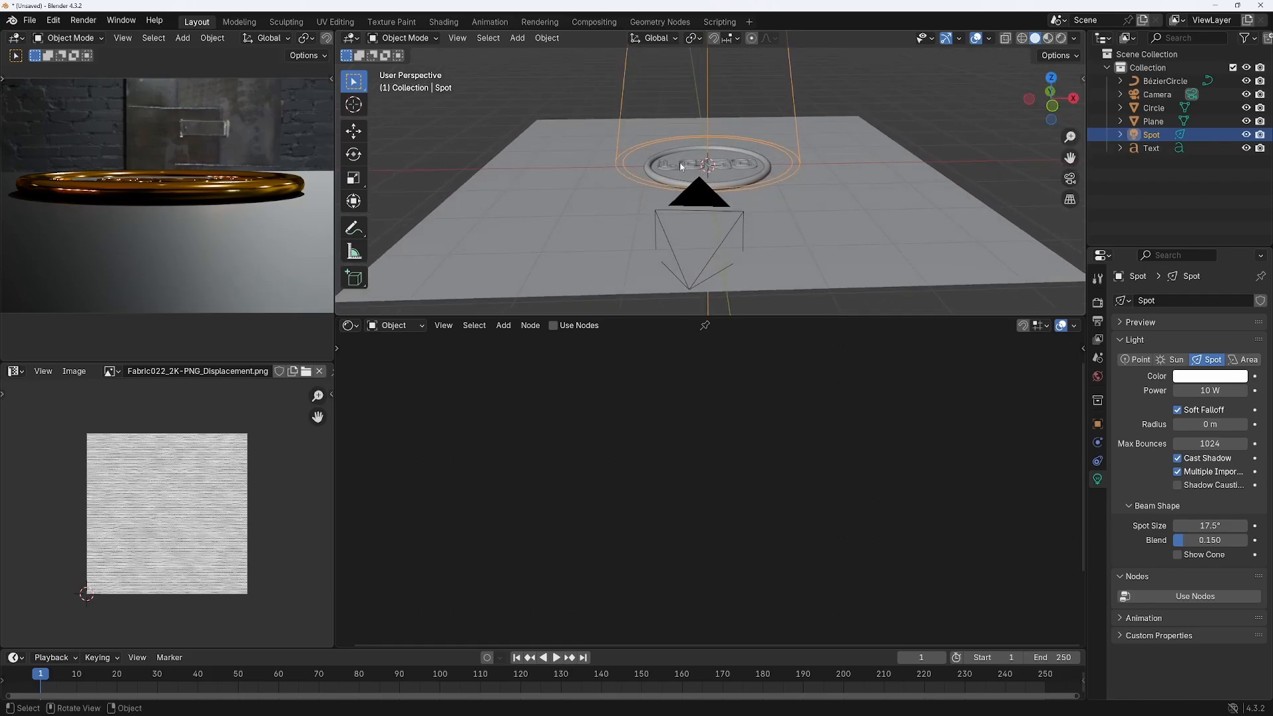
{"action": "key", "text": "KP_0"}
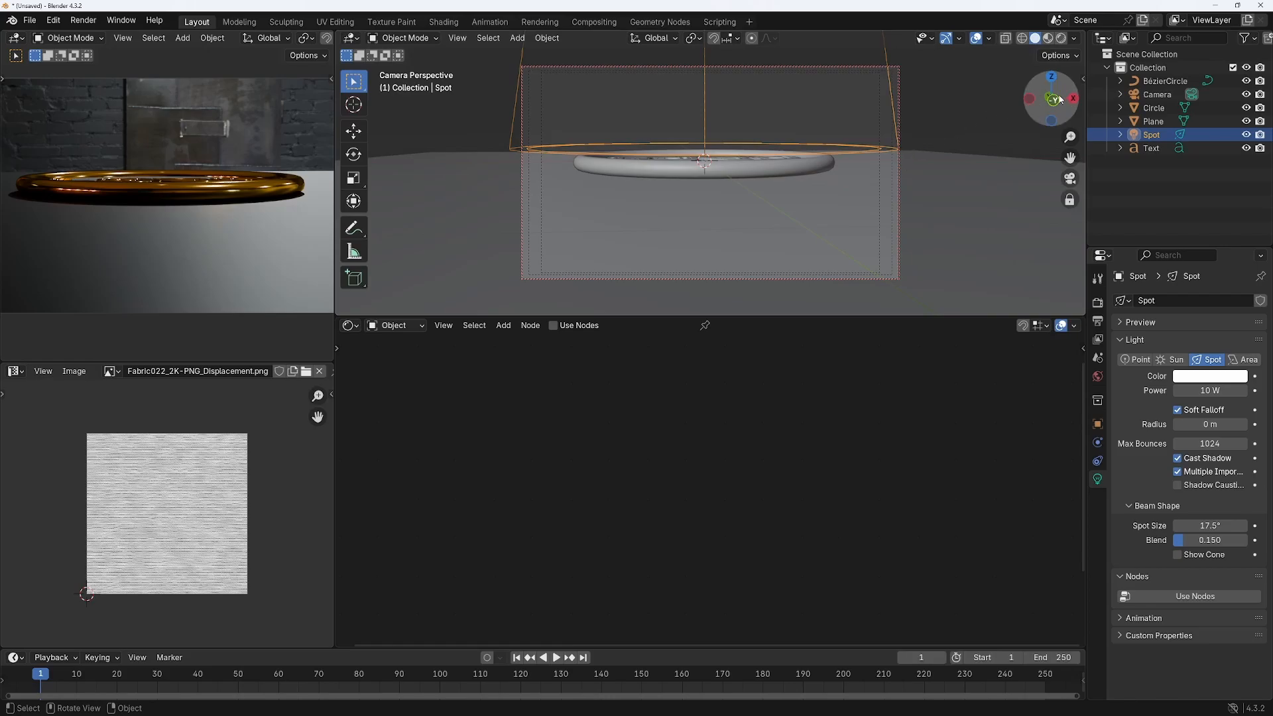
{"action": "left_click_drag", "start_coordinate": [1059, 99], "coordinate": [1059, 137]}
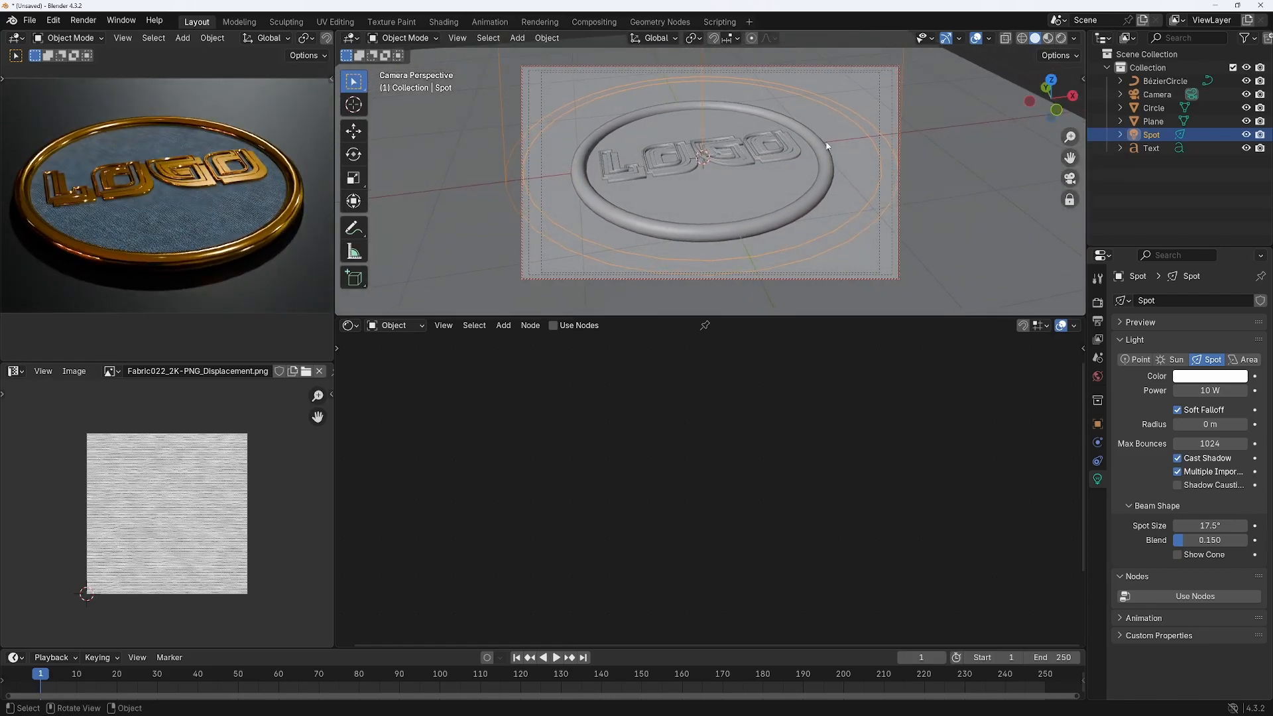
{"action": "left_click", "coordinate": [1206, 391]}
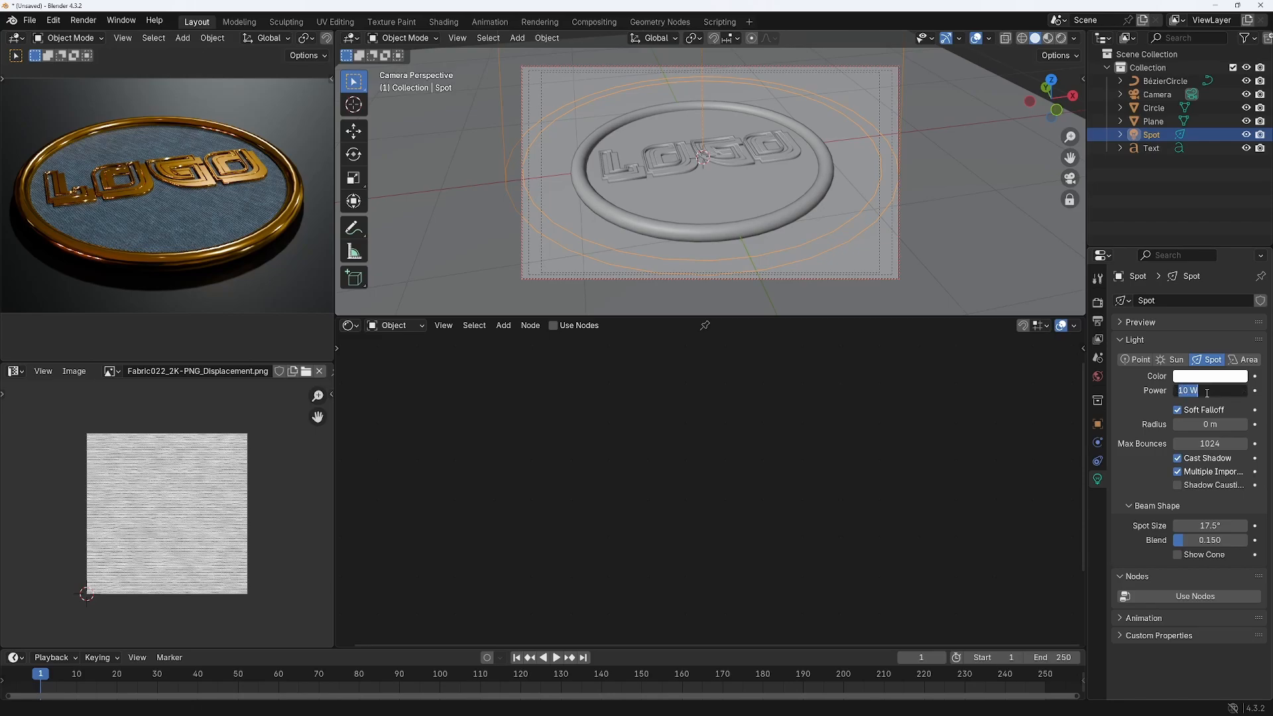
{"action": "type", "text": "10000"}
{"action": "key", "text": "Return"}
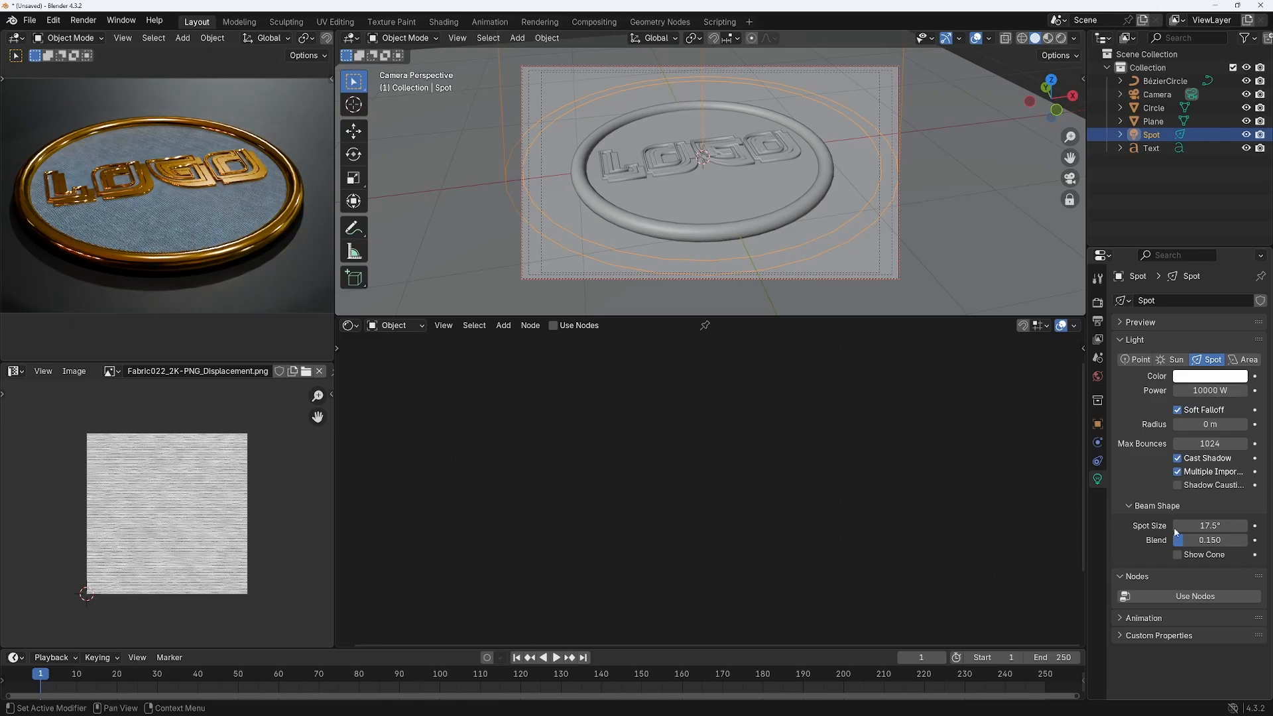
{"action": "left_click_drag", "start_coordinate": [1187, 540], "coordinate": [1238, 541]}
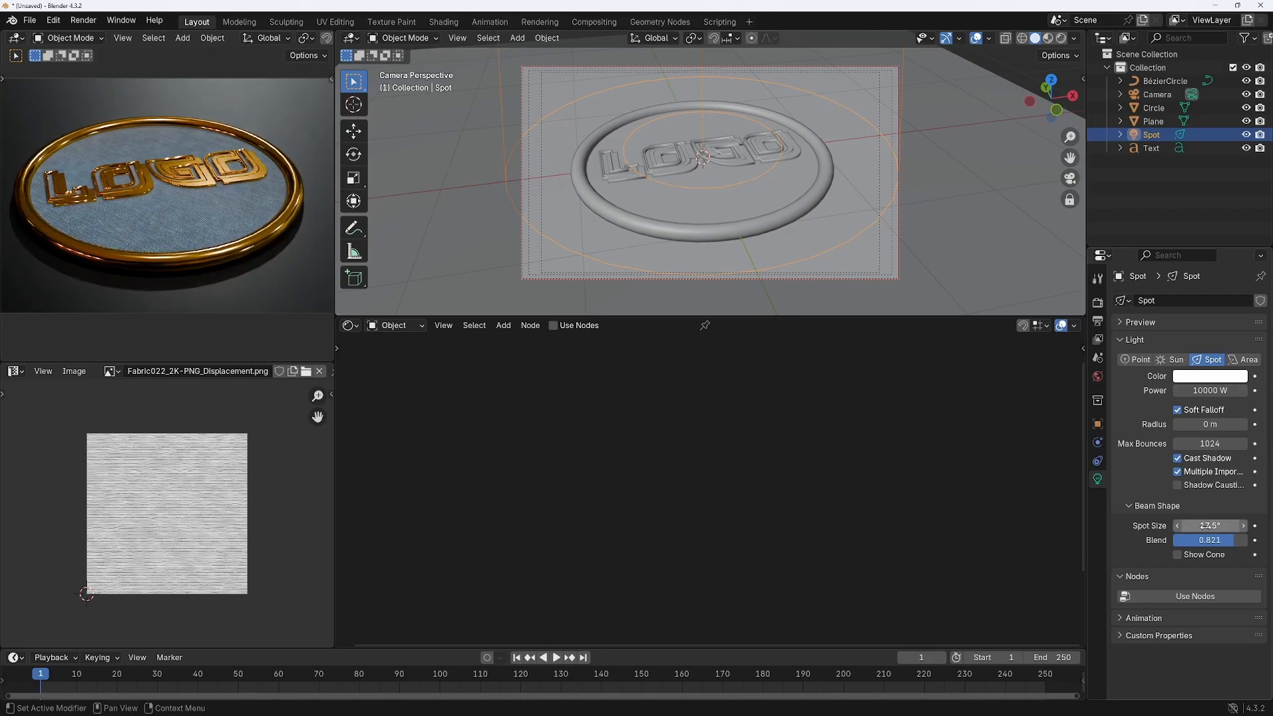
{"action": "left_click_drag", "start_coordinate": [1197, 526], "coordinate": [1141, 526]}
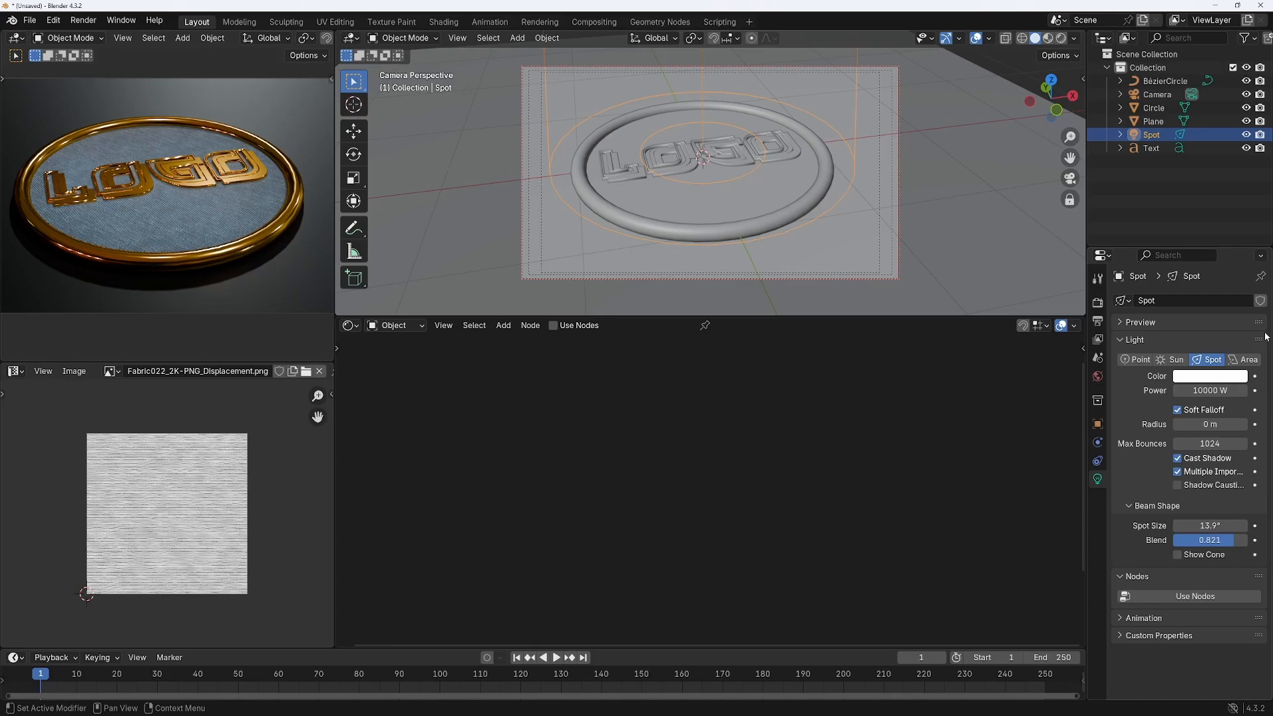
Reposition the camera higher above the badge, at about X -0.71 m, Y -3.00 m, Z 2.83 m, still framing the whole rim
{"action": "left_click_drag", "start_coordinate": [1051, 98], "coordinate": [1047, 127]}
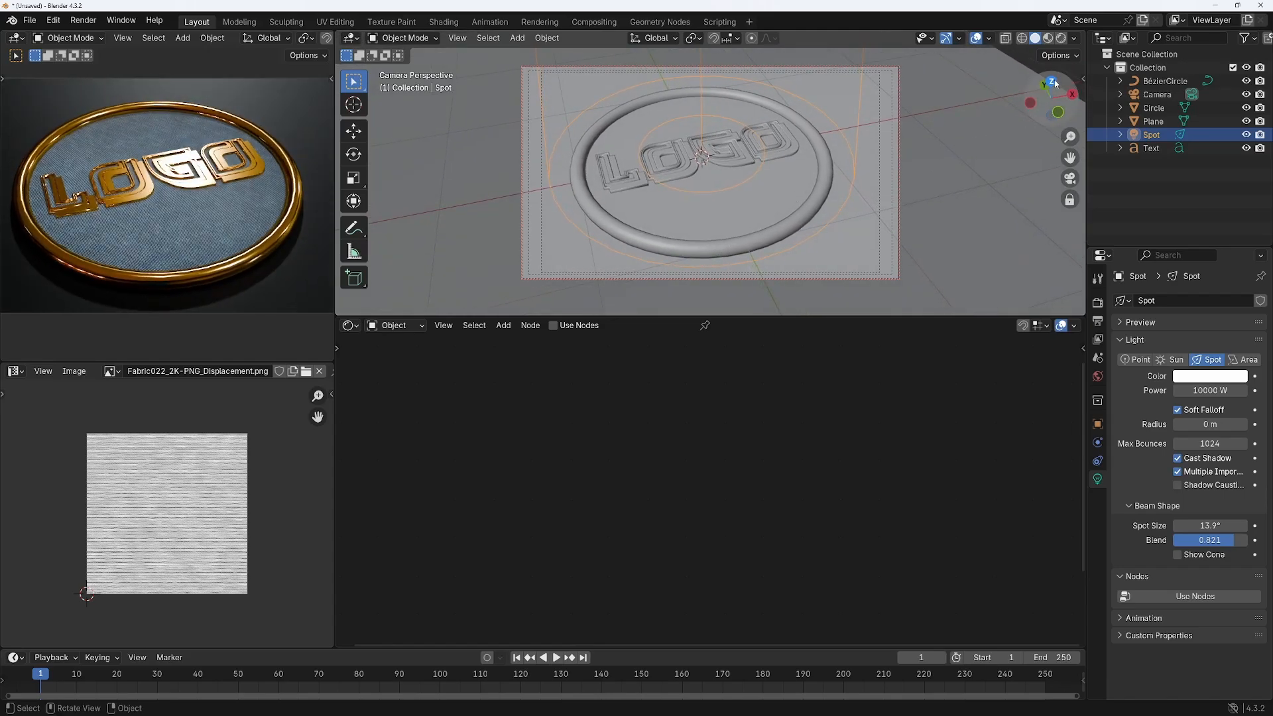
{"action": "left_click_drag", "start_coordinate": [1056, 84], "coordinate": [1055, 85]}
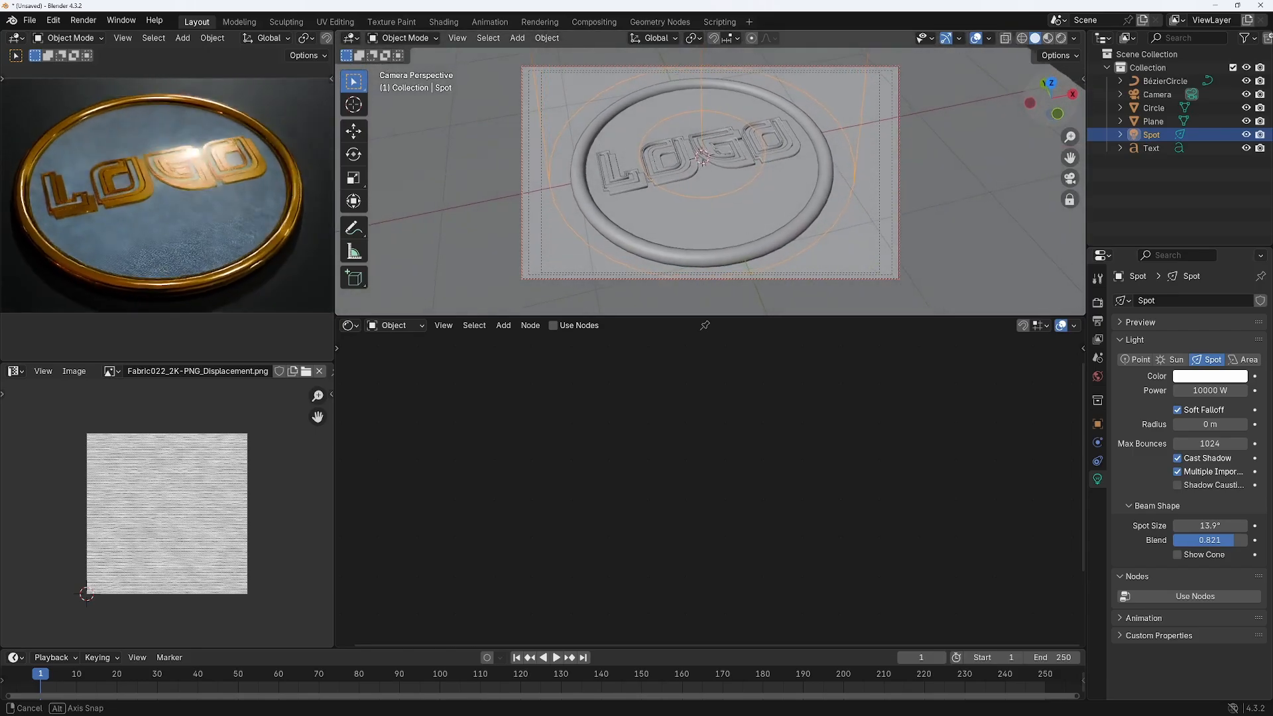
{"action": "mouse_move", "coordinate": [683, 177]}
{"action": "middle_mouse_down"}
{"action": "mouse_move", "coordinate": [671, 172]}
{"action": "mouse_move", "coordinate": [683, 174]}
{"action": "middle_mouse_up"}
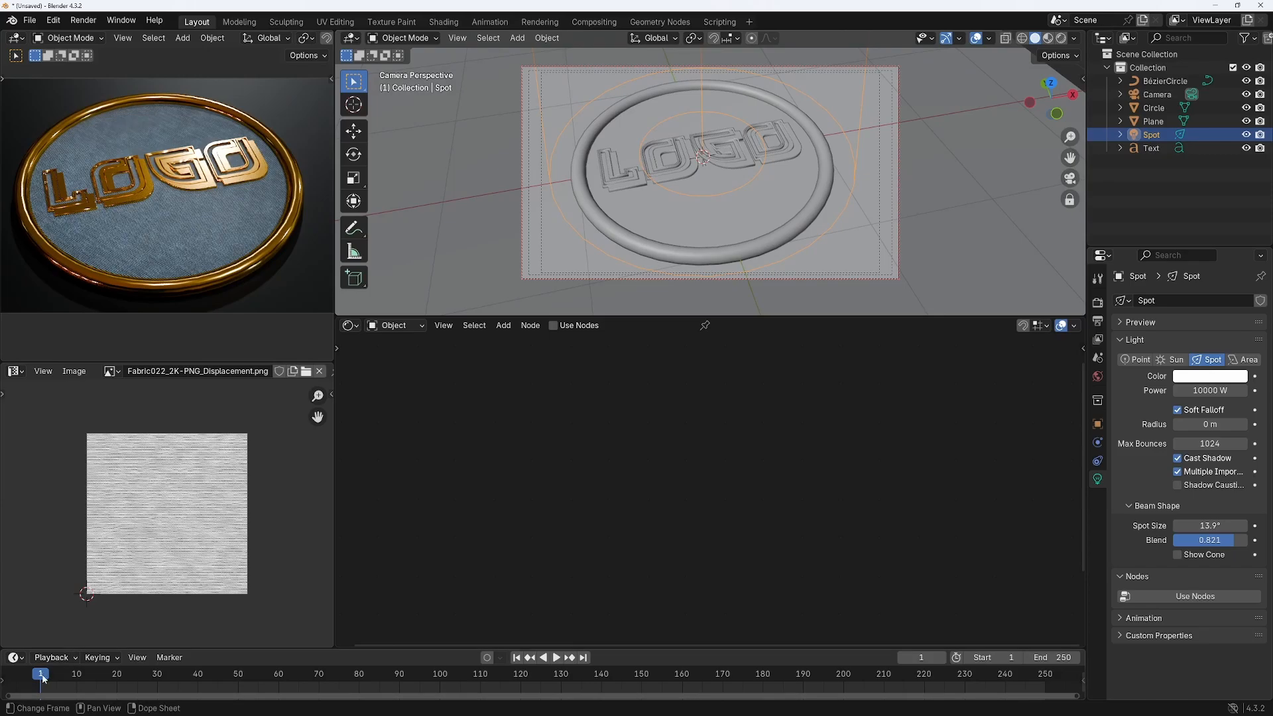
Insert keyframes for the camera's location and rotation at frame 1
{"action": "left_click", "coordinate": [1157, 95]}
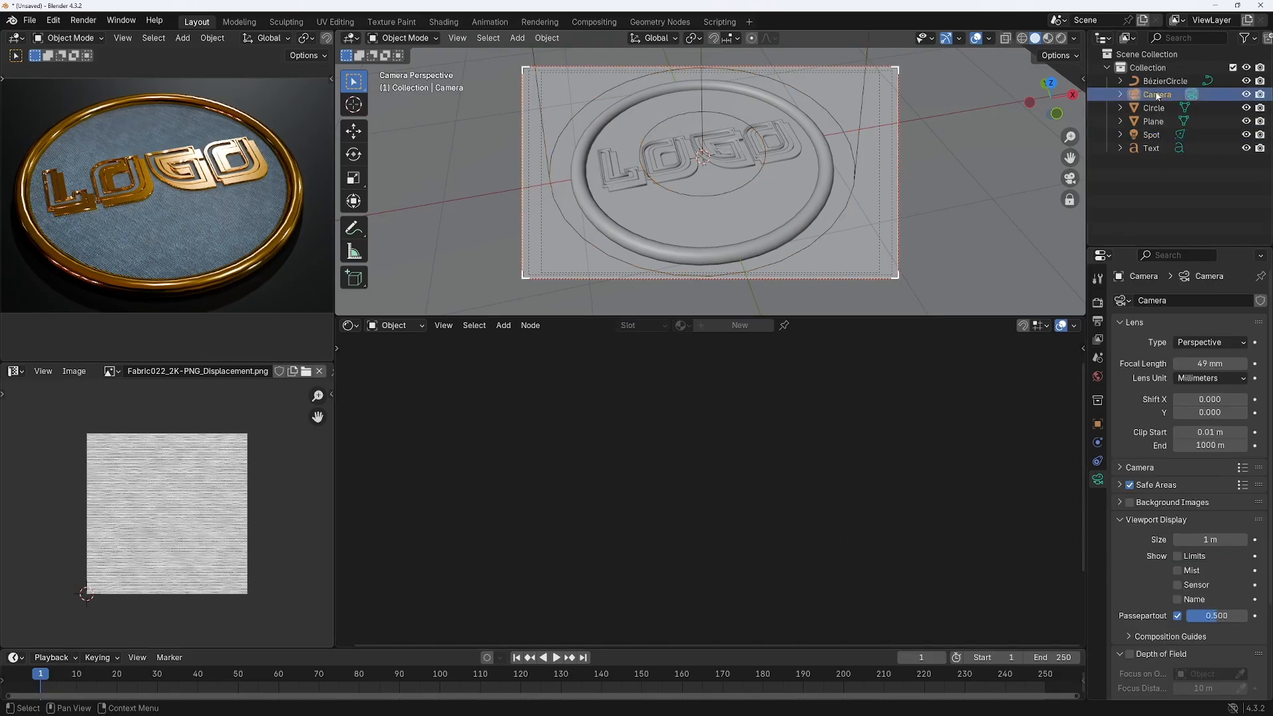
{"action": "left_click", "coordinate": [1098, 426]}
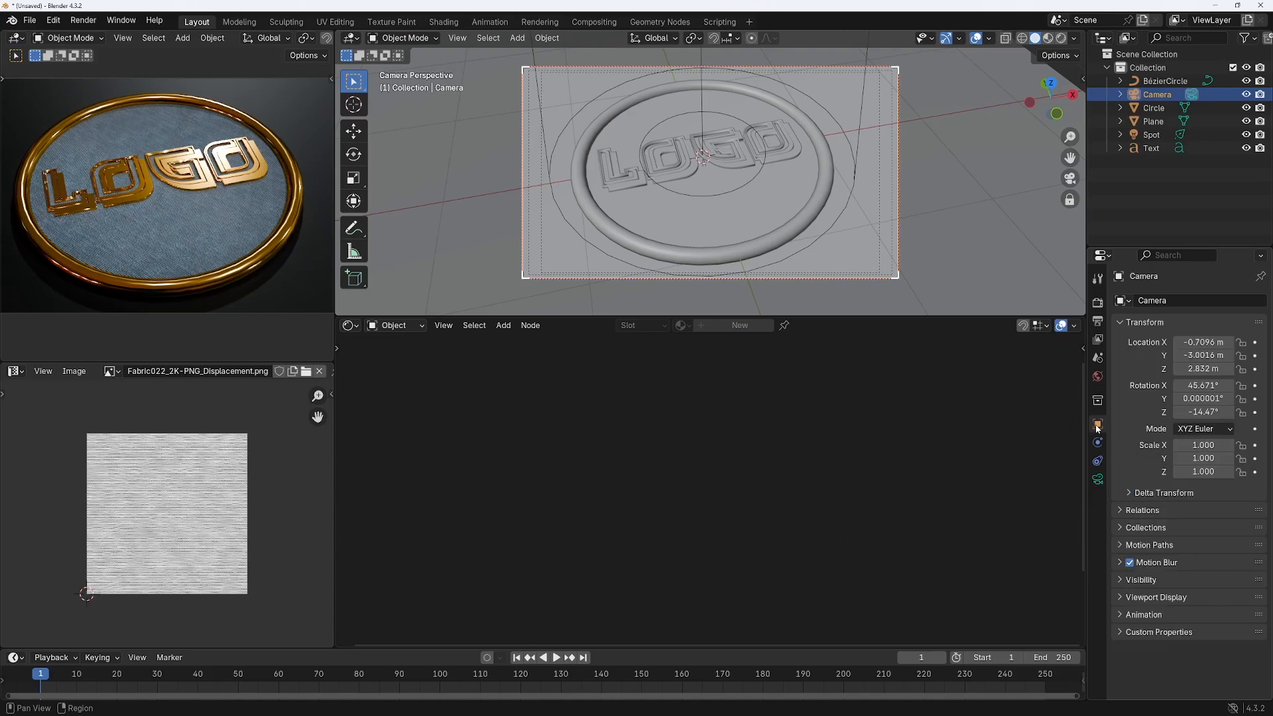
{"action": "right_click", "coordinate": [1203, 342]}
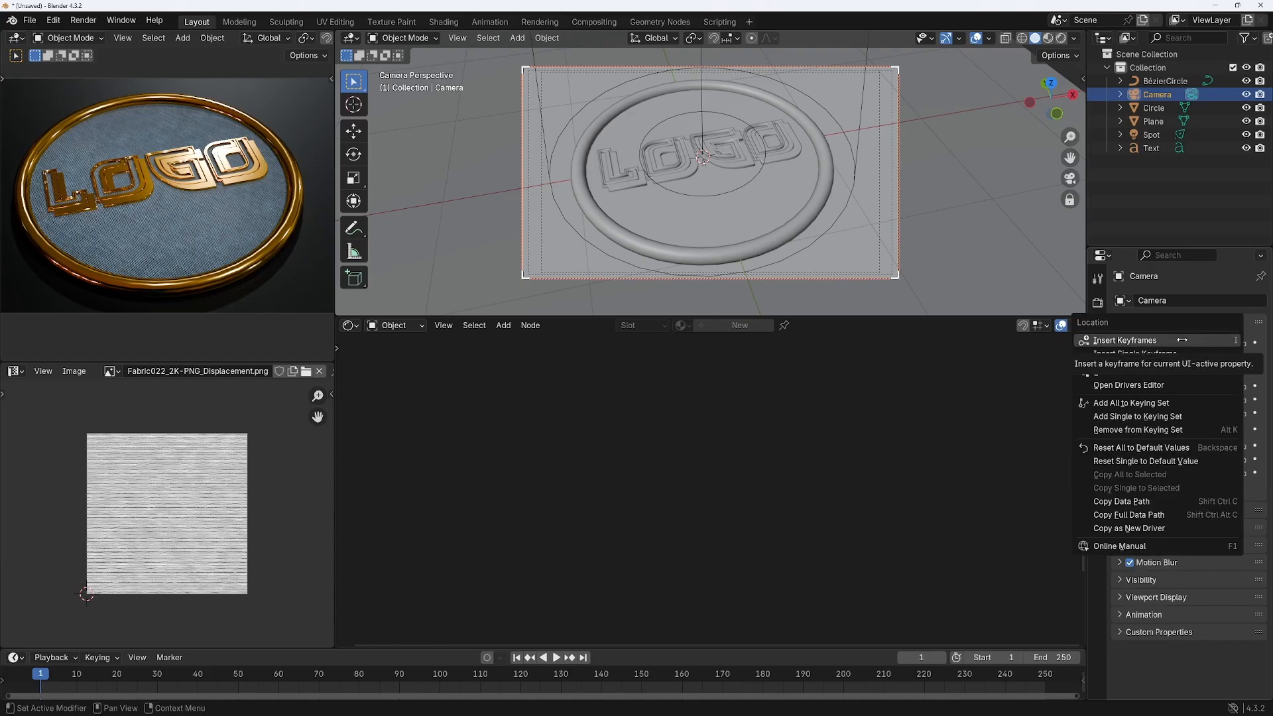
{"action": "left_click", "coordinate": [1182, 340]}
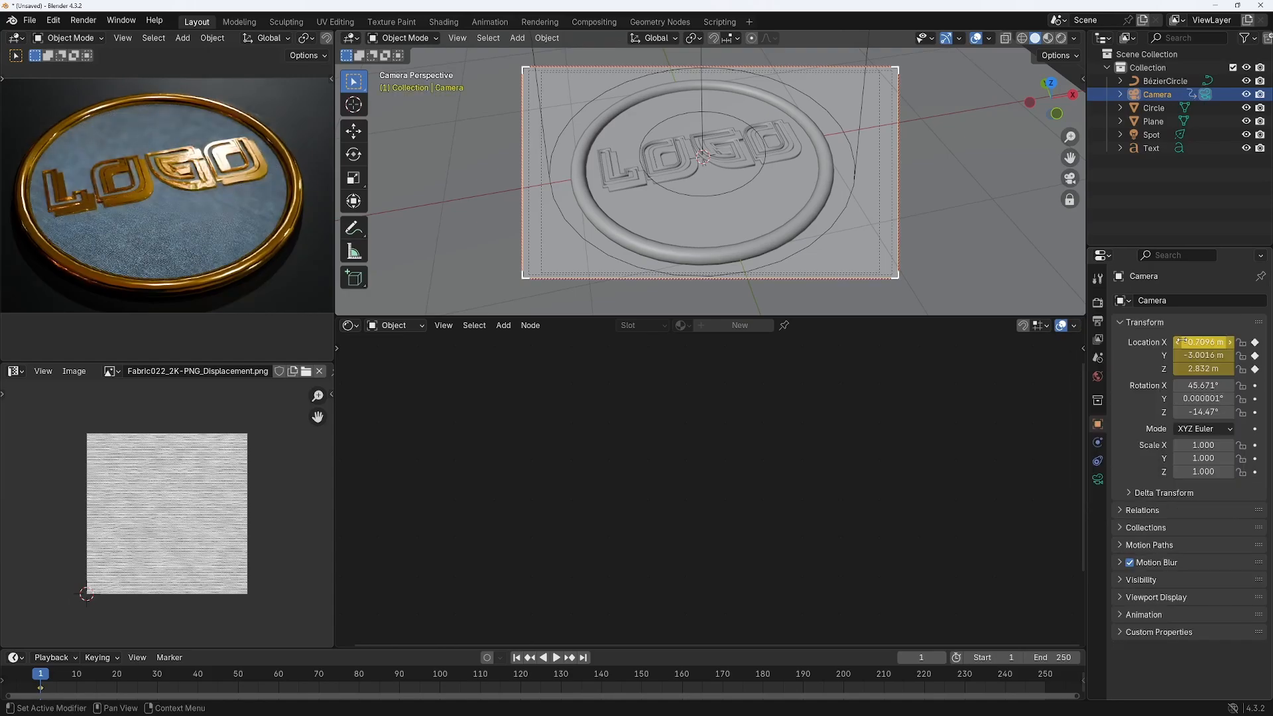
{"action": "right_click", "coordinate": [1202, 386]}
{"action": "left_click", "coordinate": [1171, 390]}
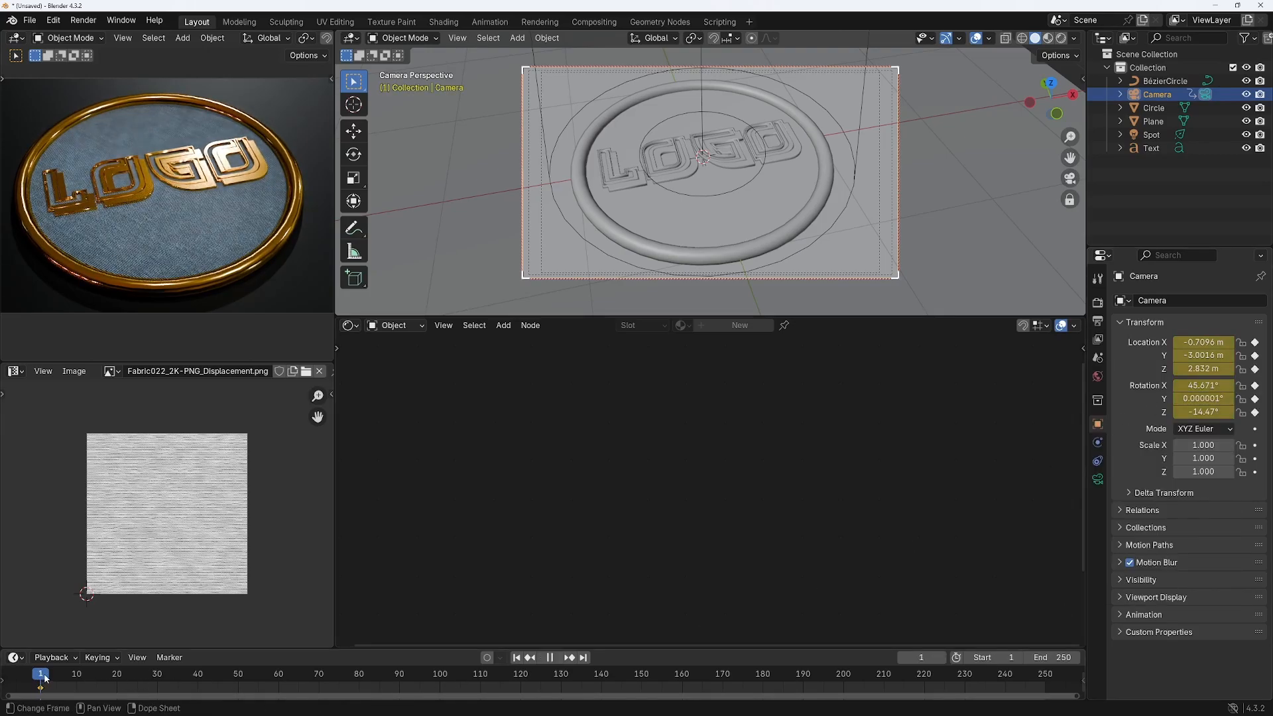
Go to frame 60 and swing the camera around the badge to about X -1.68 m, Y -2.73 m, Z 2.68 m
{"action": "left_click_drag", "start_coordinate": [54, 674], "coordinate": [305, 687]}
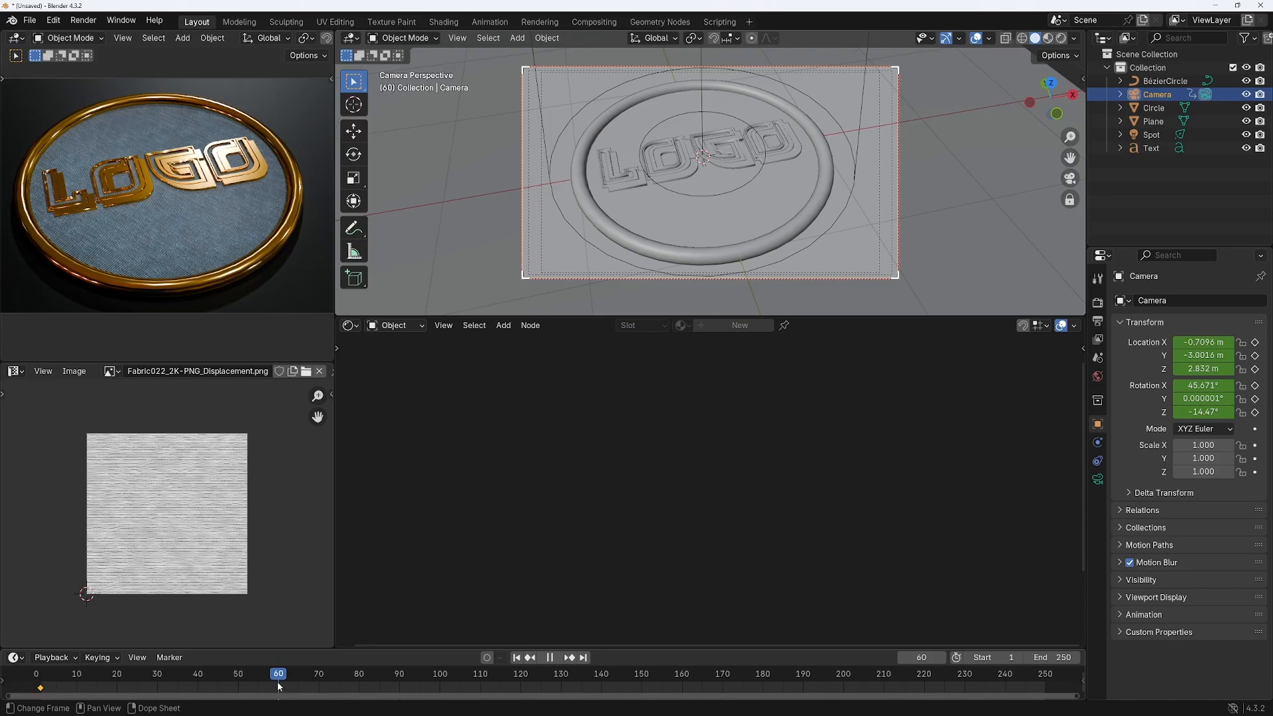
{"action": "key", "text": "space"}
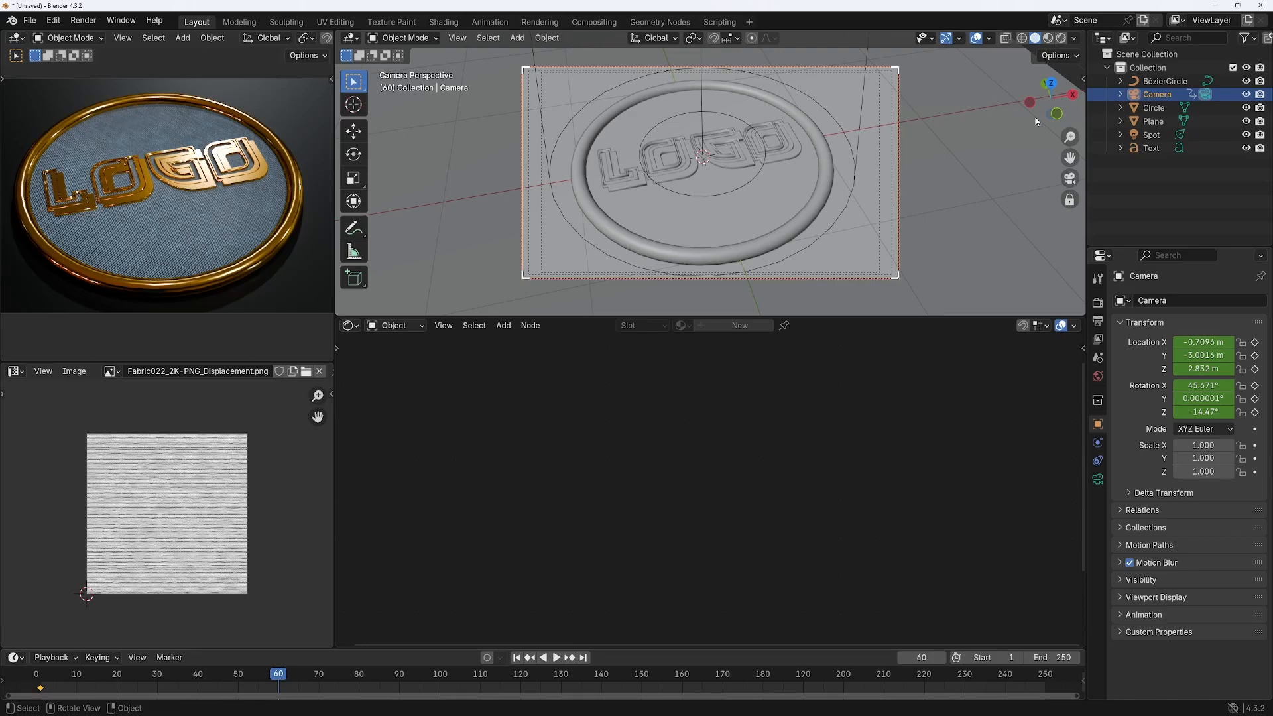
{"action": "left_click_drag", "start_coordinate": [1050, 85], "coordinate": [1085, 234]}
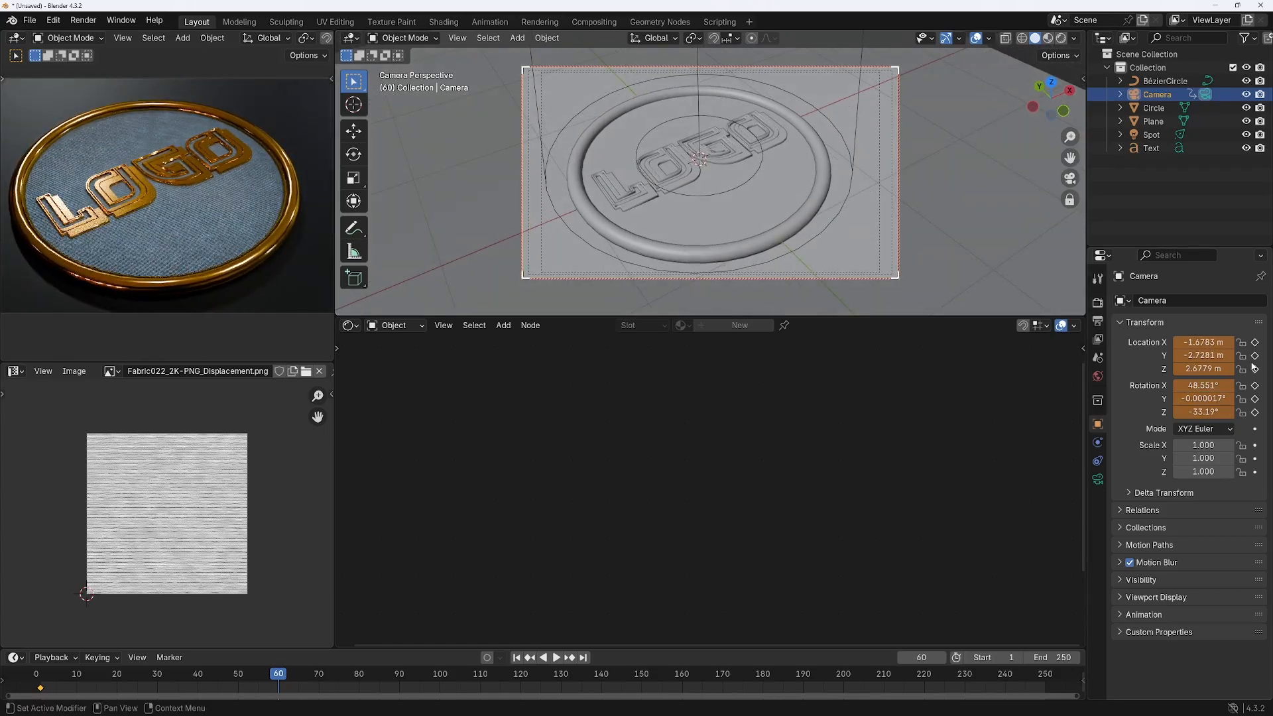
Insert keyframes for the camera's location and rotation at frame 60
{"action": "right_click", "coordinate": [1205, 342]}
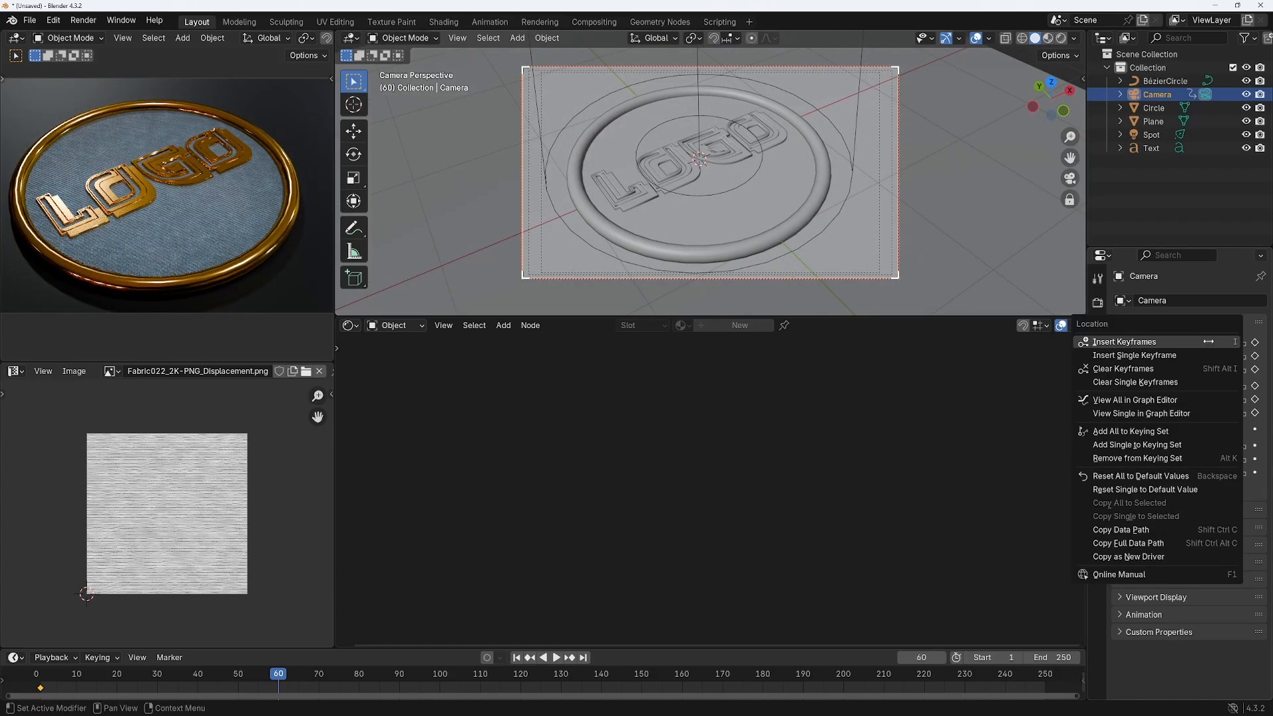
{"action": "left_click", "coordinate": [1161, 342]}
{"action": "right_click", "coordinate": [1207, 385]}
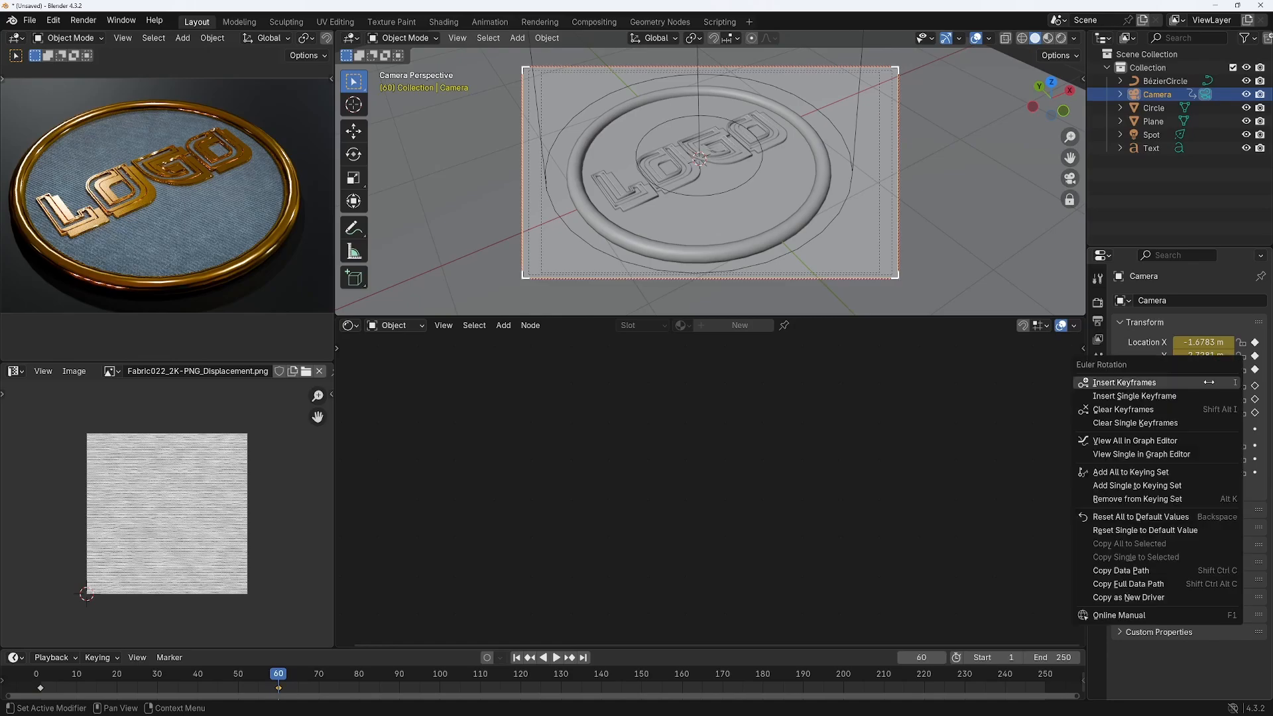
{"action": "left_click", "coordinate": [1159, 384]}
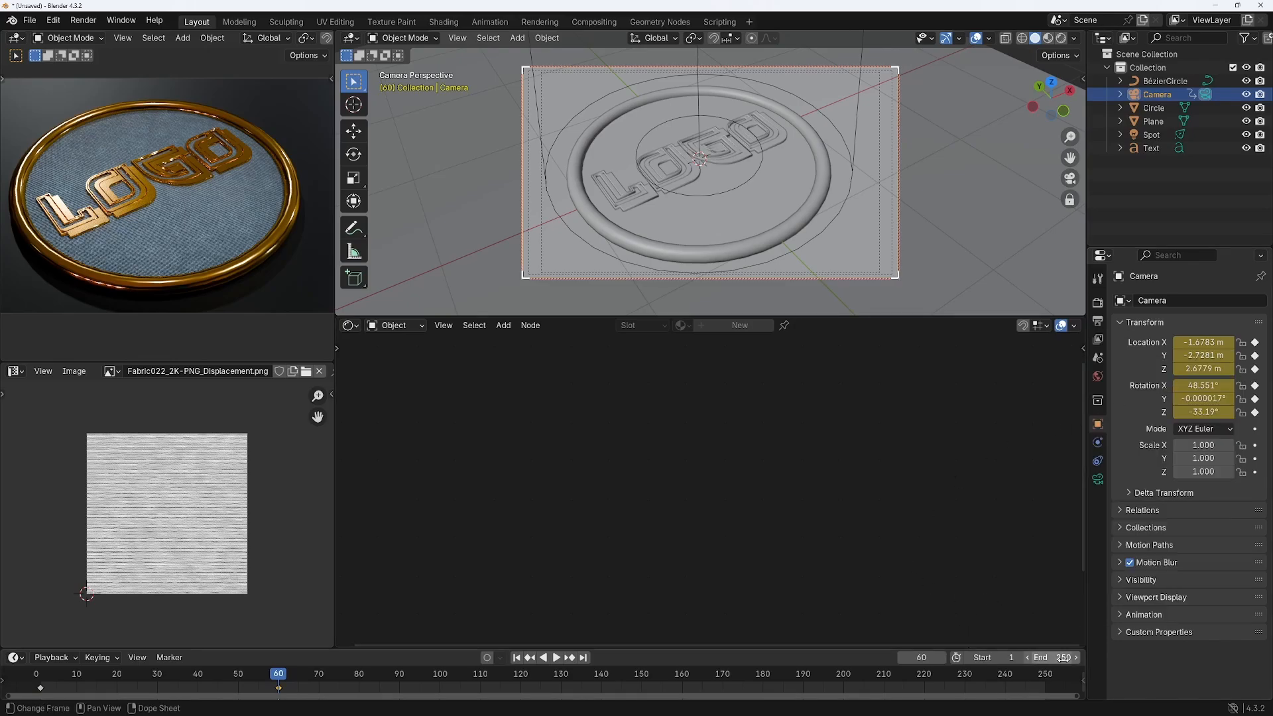
Set the animation's end frame to 60
{"action": "left_click", "coordinate": [1061, 658]}
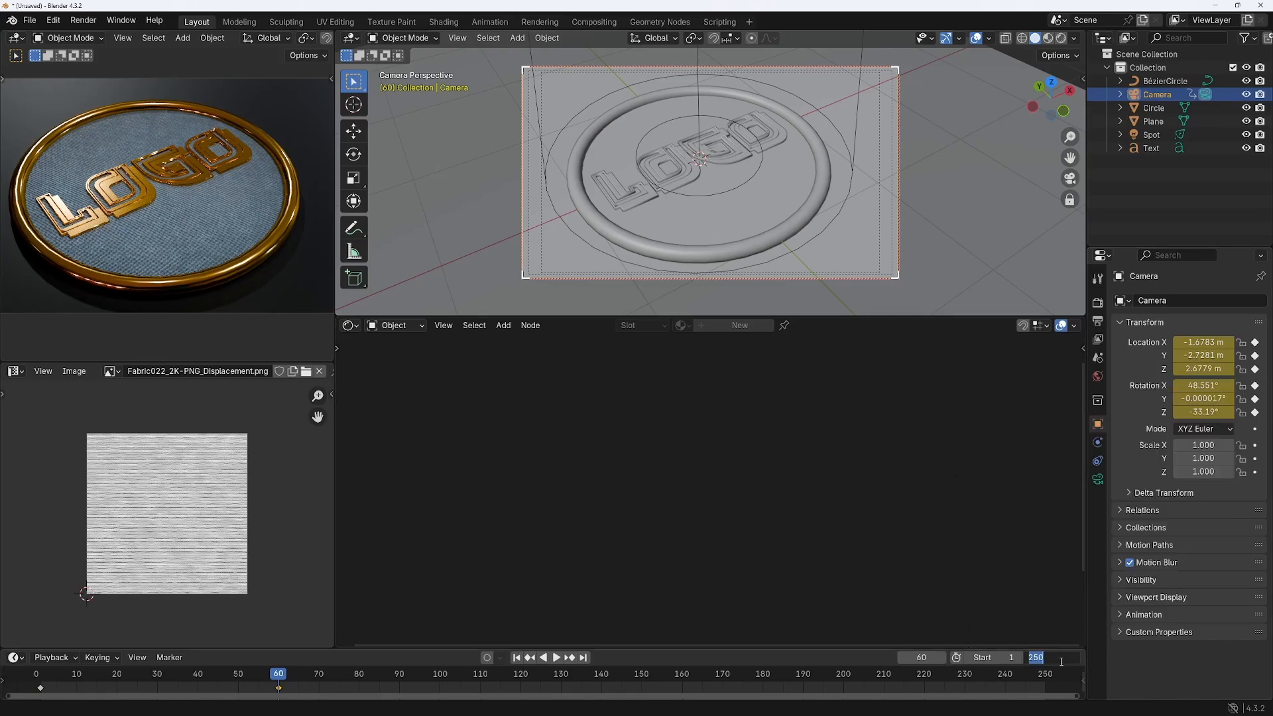
{"action": "type", "text": "60"}
{"action": "key", "text": "Return"}
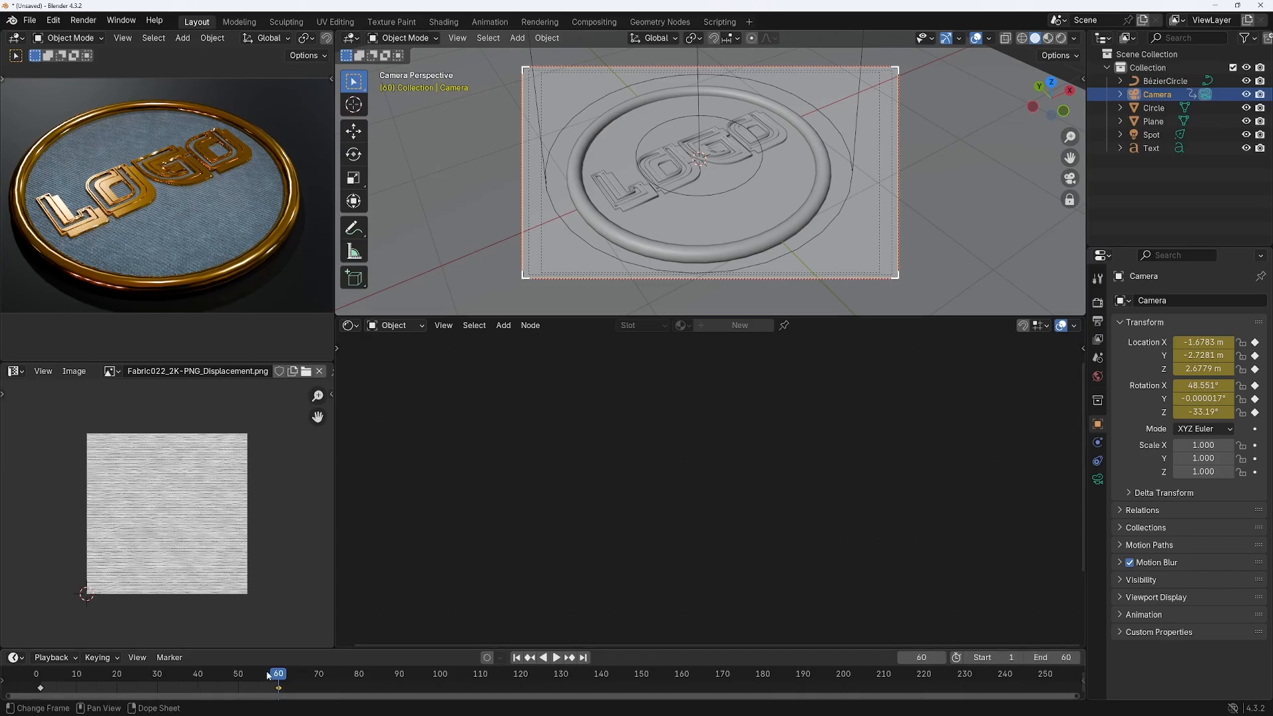
Enlarge the timeline area and preview the camera animation from frame 1, stopping back at frame 1
{"action": "left_click_drag", "start_coordinate": [428, 648], "coordinate": [427, 563]}
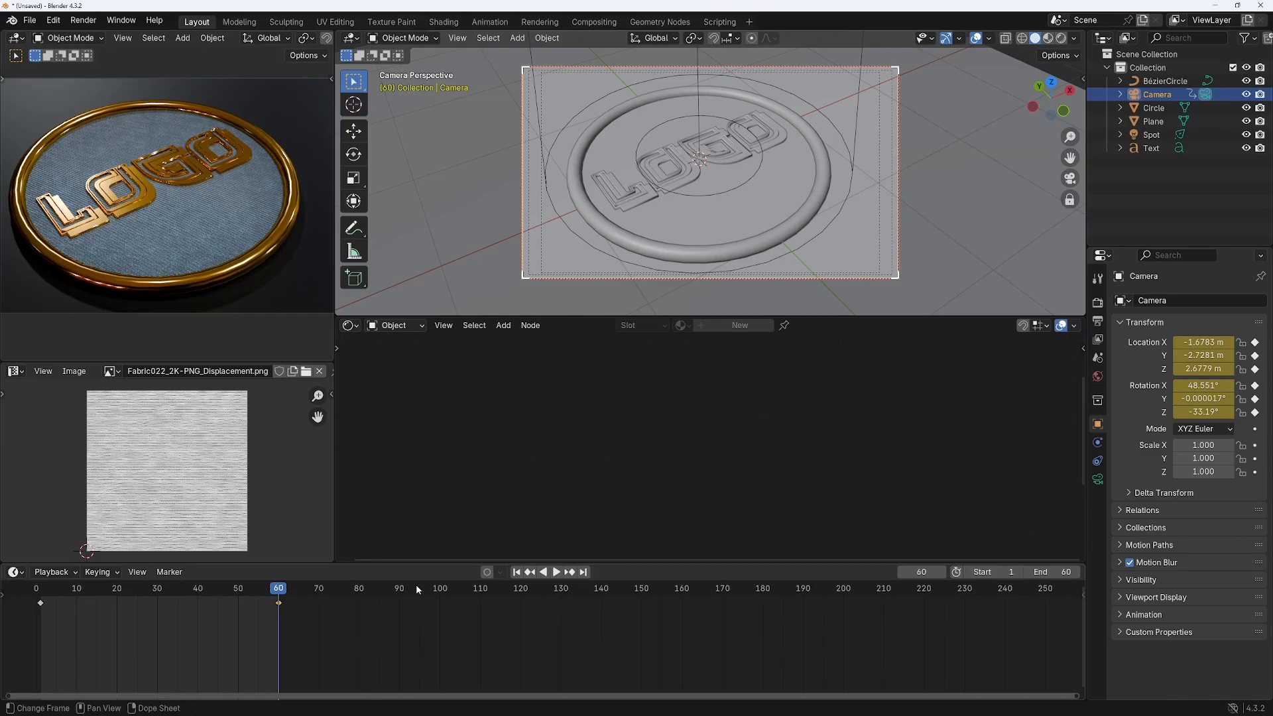
{"action": "left_click", "coordinate": [517, 573]}
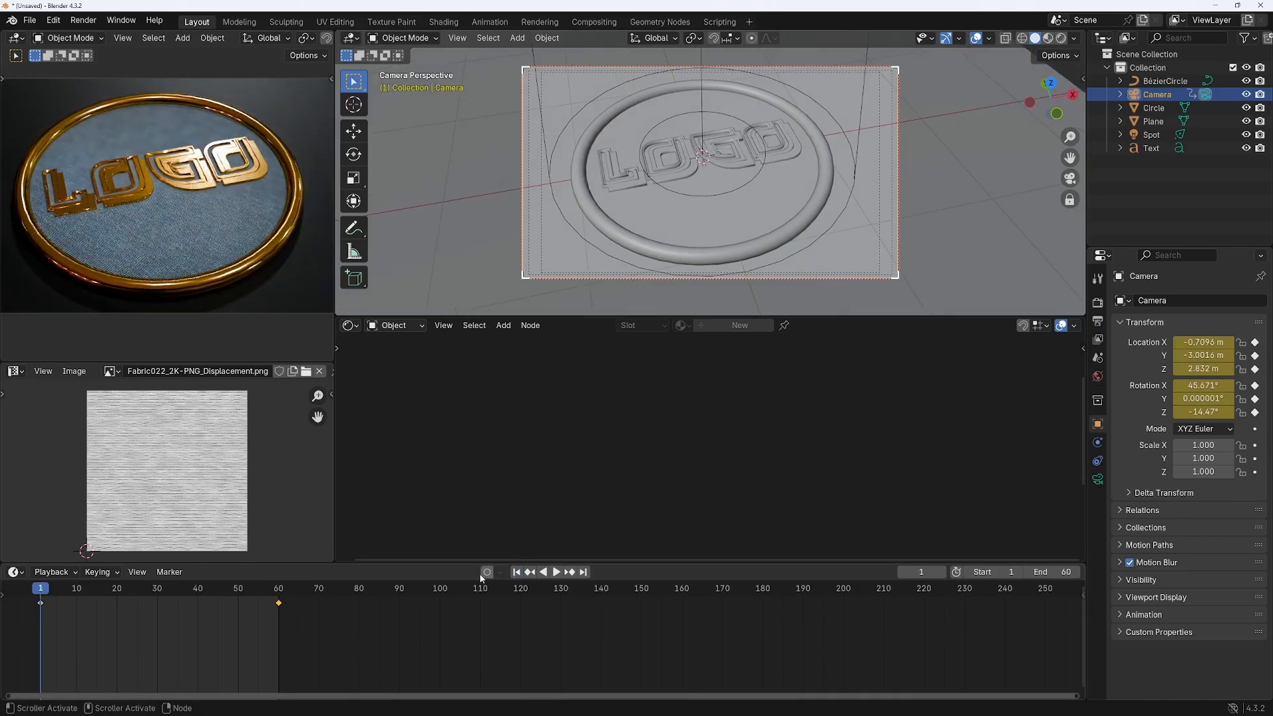
{"action": "left_click", "coordinate": [557, 573]}
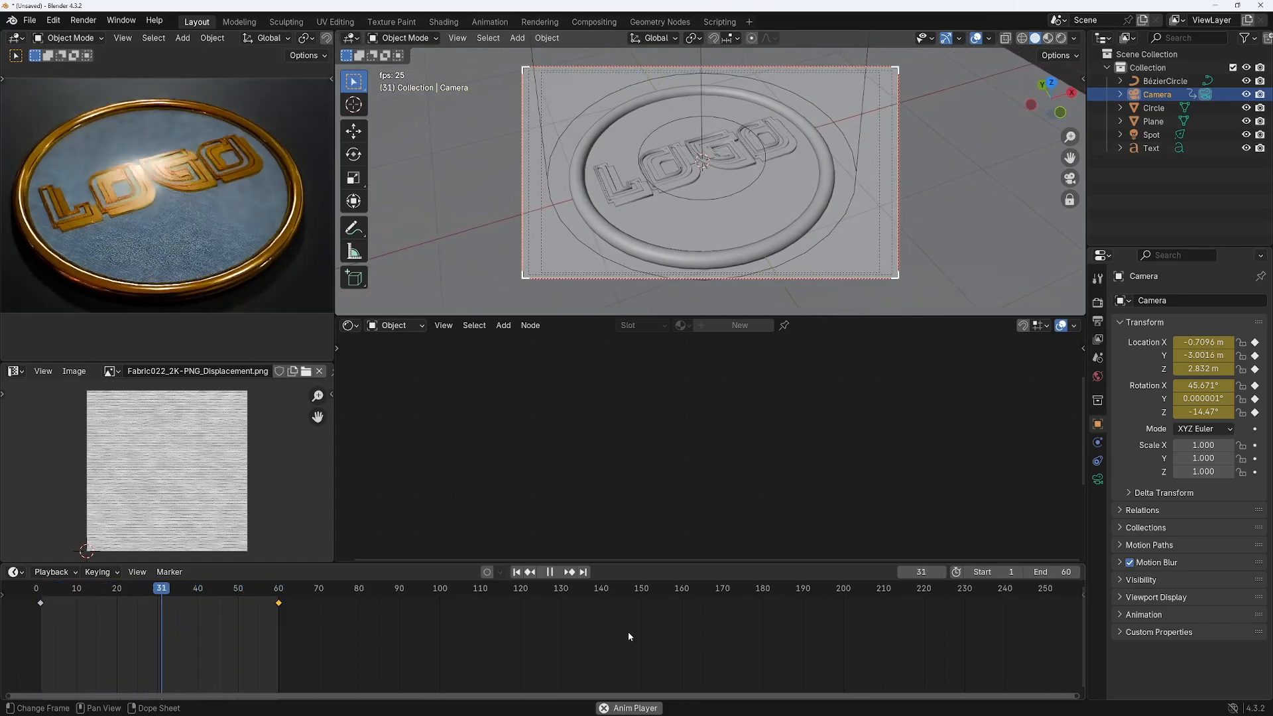
{"action": "left_click", "coordinate": [551, 575]}
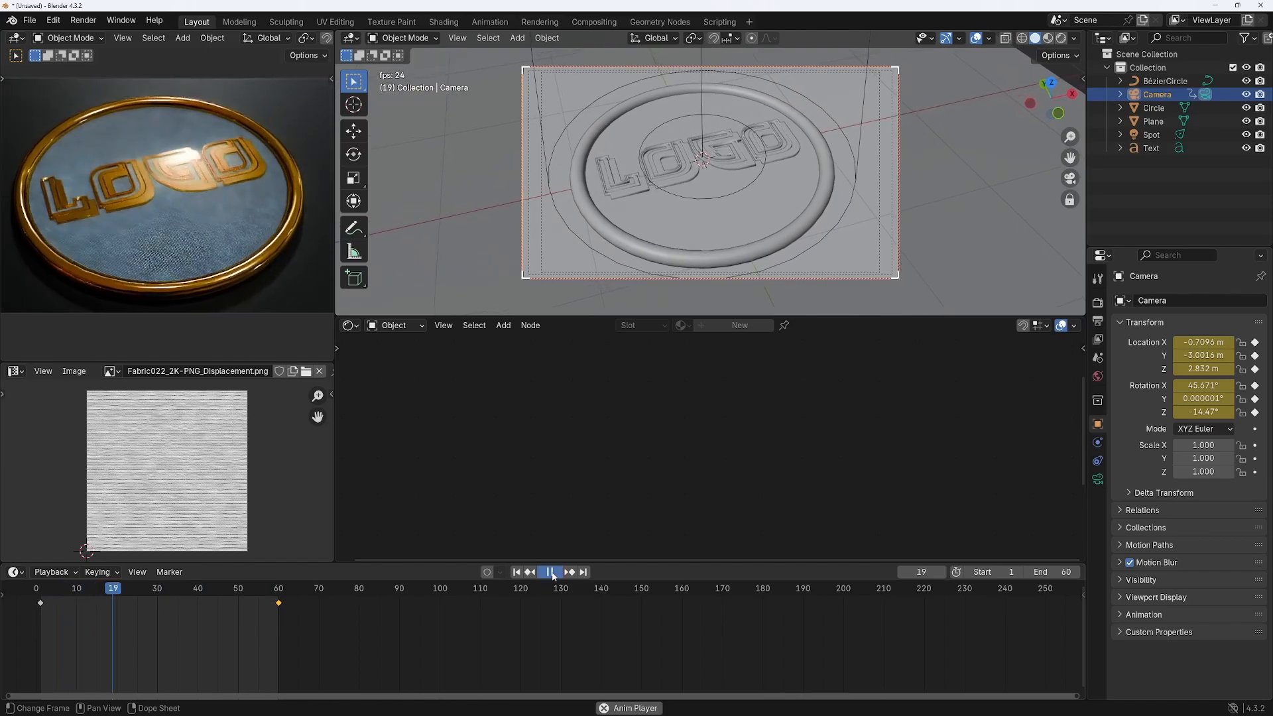
{"action": "key", "text": "shift+Left"}
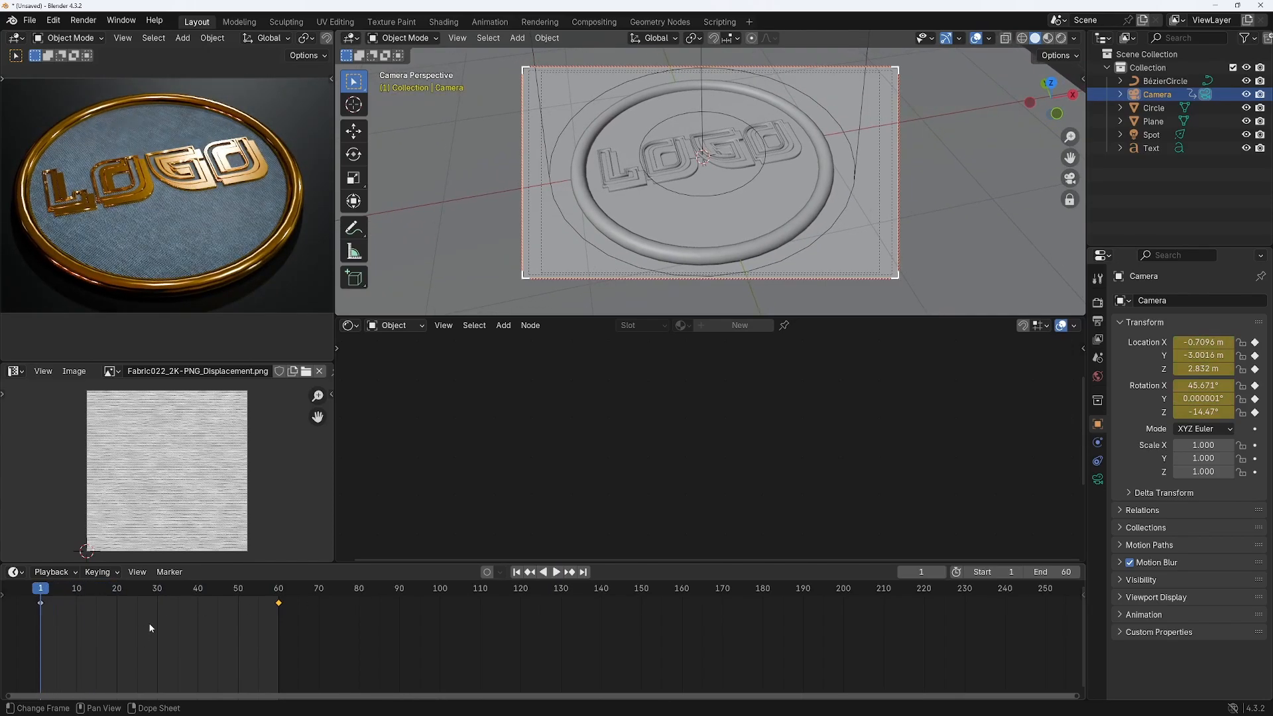
Set the selected camera keyframe's interpolation mode to Linear, play the animation back and return to frame 1
{"action": "right_click", "coordinate": [149, 628]}
{"action": "mouse_move", "coordinate": [92, 614]}
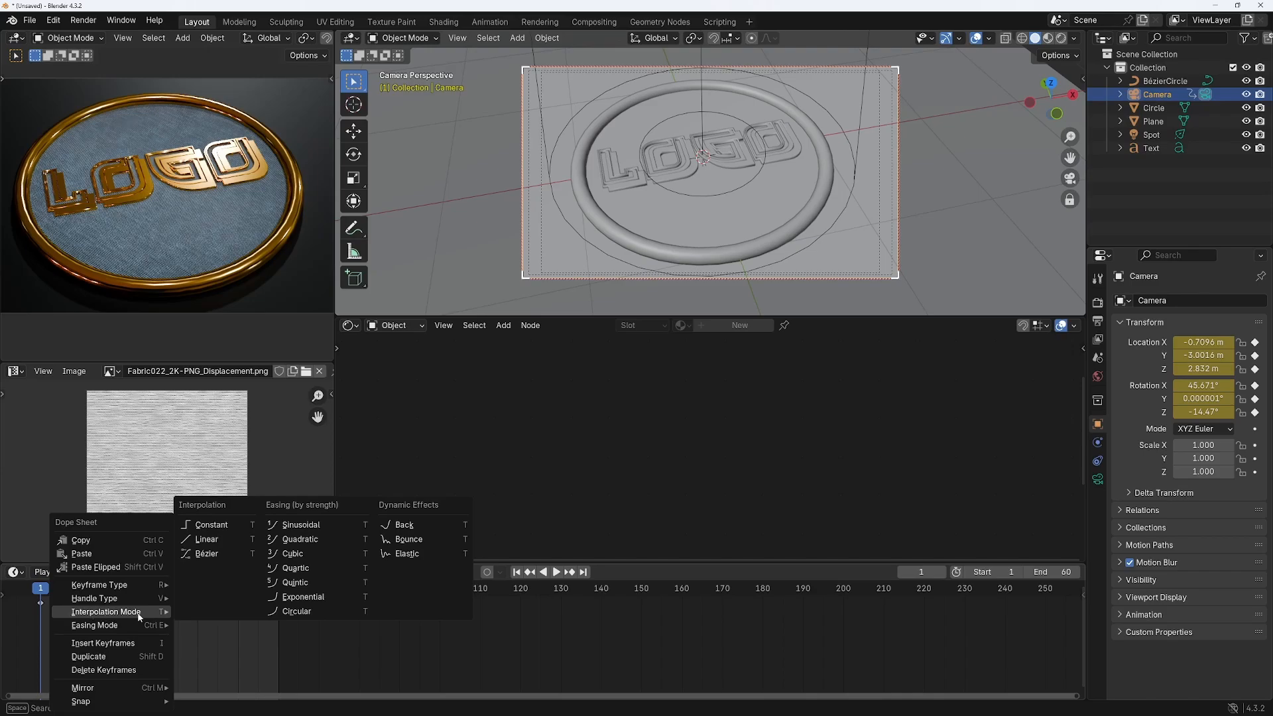
{"action": "left_click", "coordinate": [208, 542]}
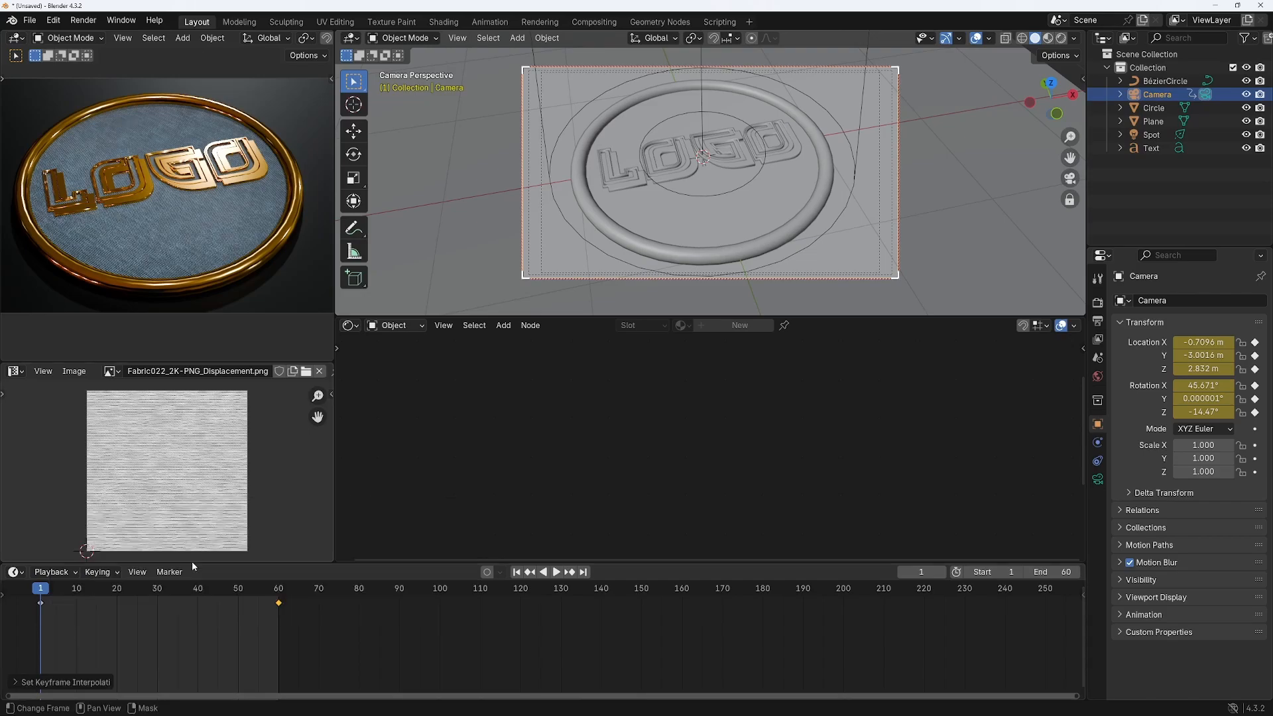
{"action": "left_click", "coordinate": [557, 573]}
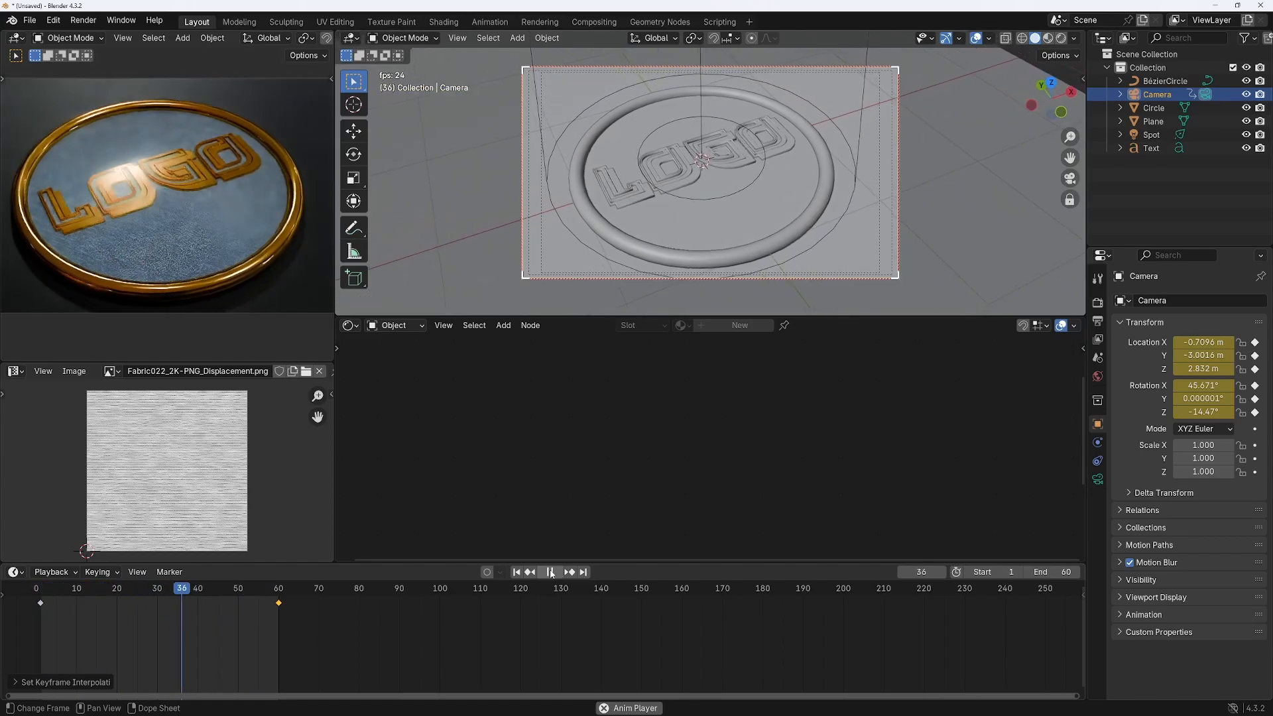
{"action": "key", "text": "space"}
{"action": "left_click_drag", "start_coordinate": [211, 611], "coordinate": [41, 593]}
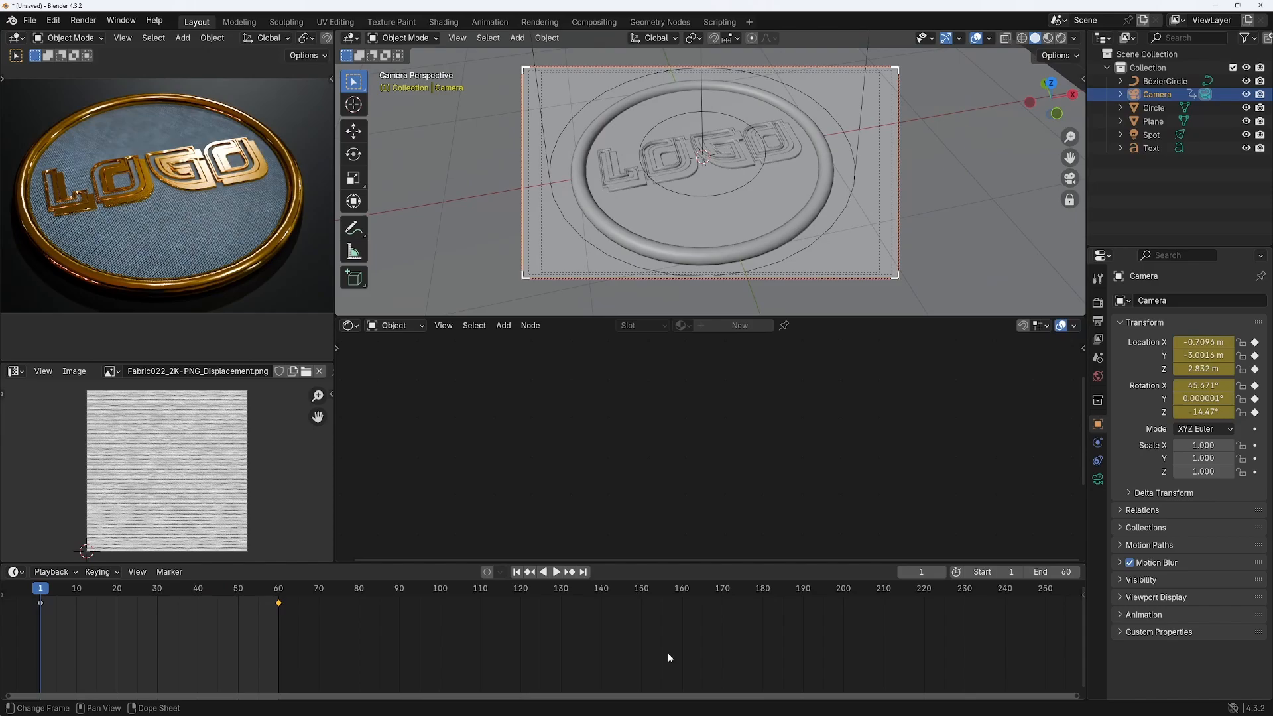
Set the render output's file format to FFmpeg Video
{"action": "left_click", "coordinate": [1097, 323]}
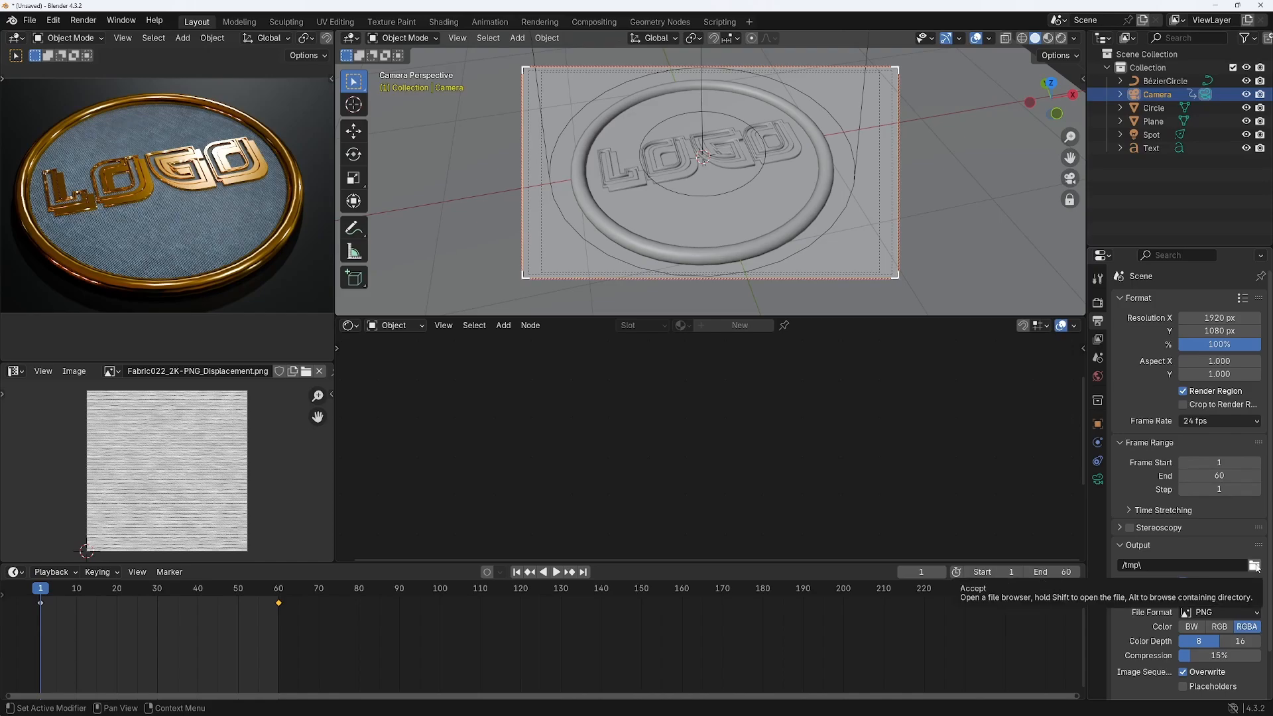
{"action": "left_click", "coordinate": [1249, 614]}
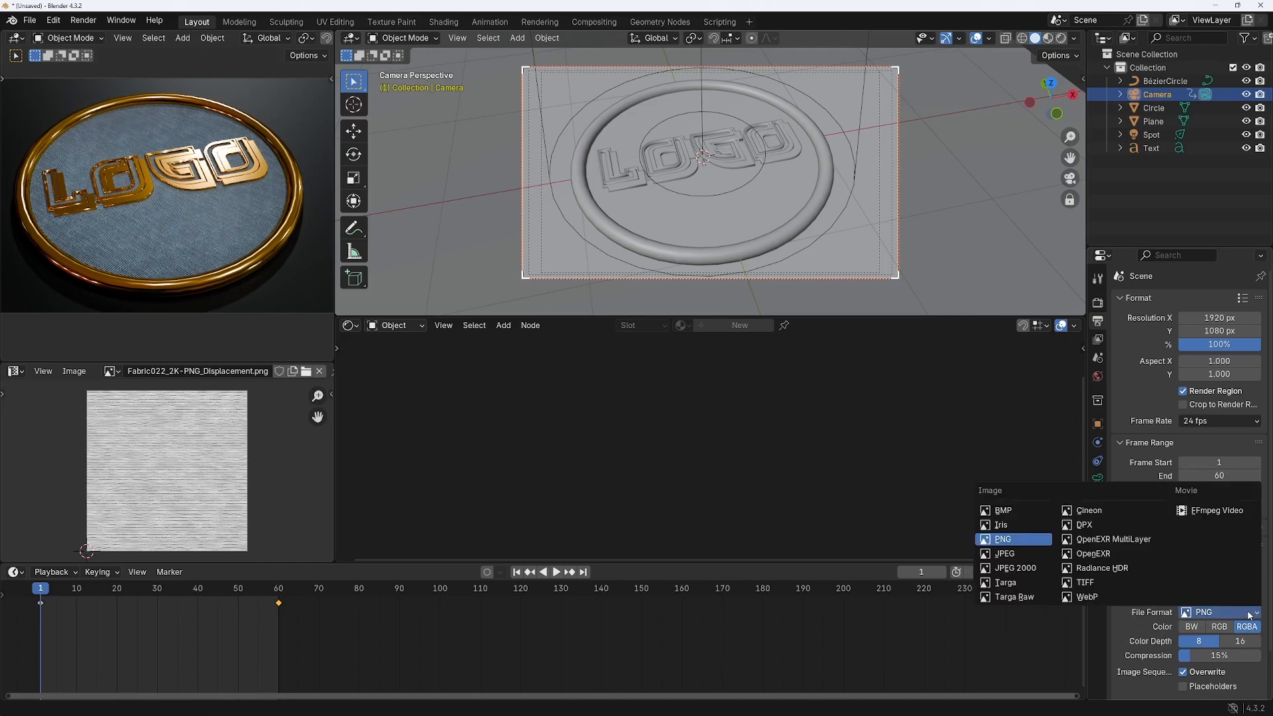
{"action": "left_click", "coordinate": [1207, 511]}
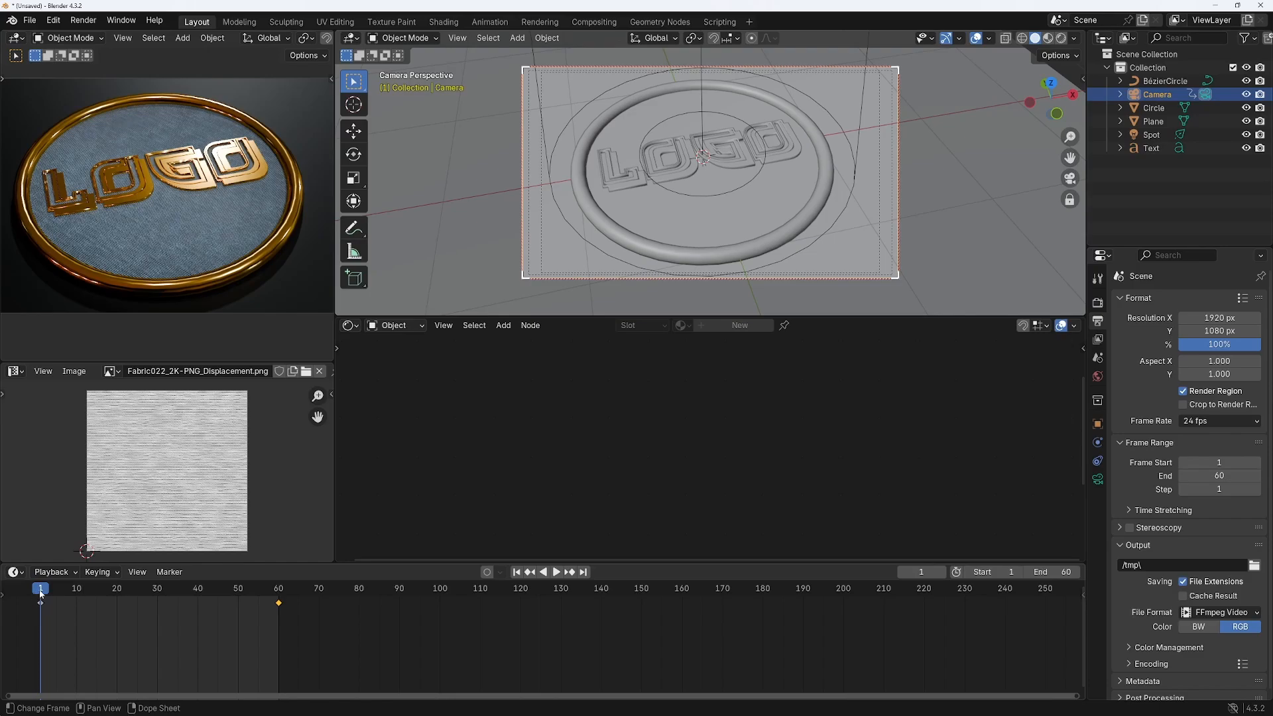
Scrub the animation to frame 40 and set the render output's file format to PNG
{"action": "key", "text": "space"}
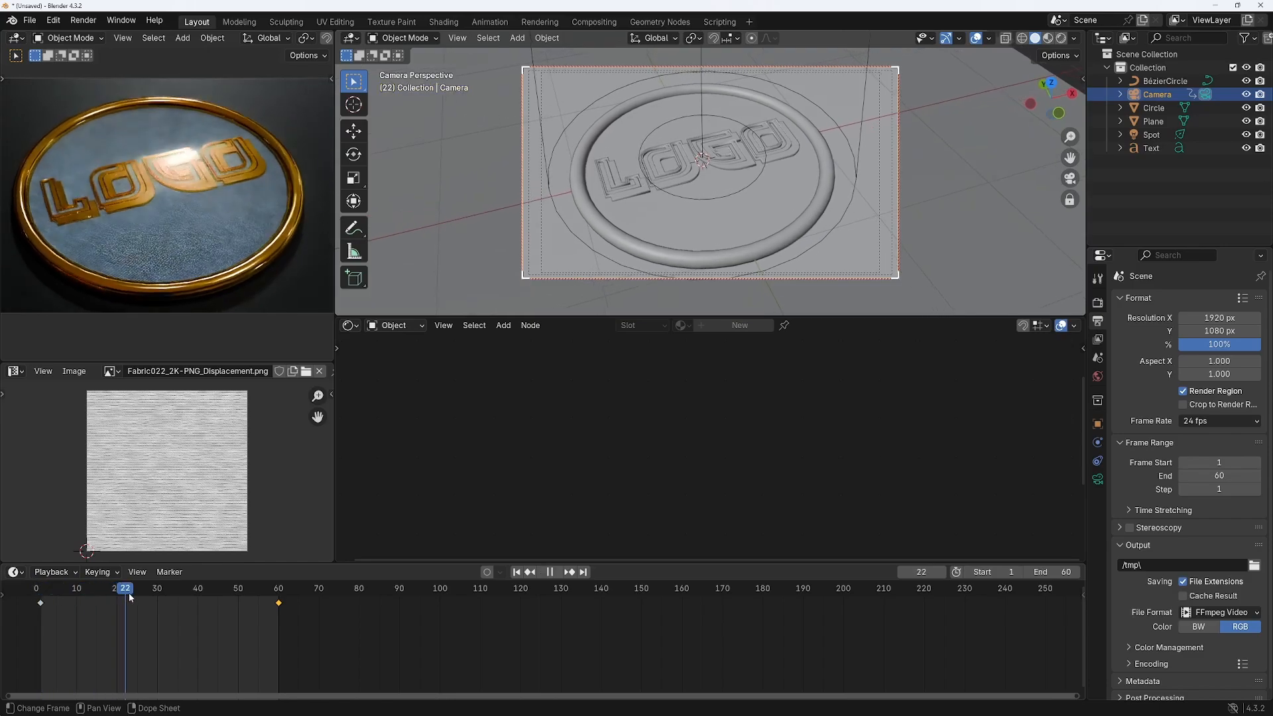
{"action": "left_click_drag", "start_coordinate": [184, 597], "coordinate": [198, 591]}
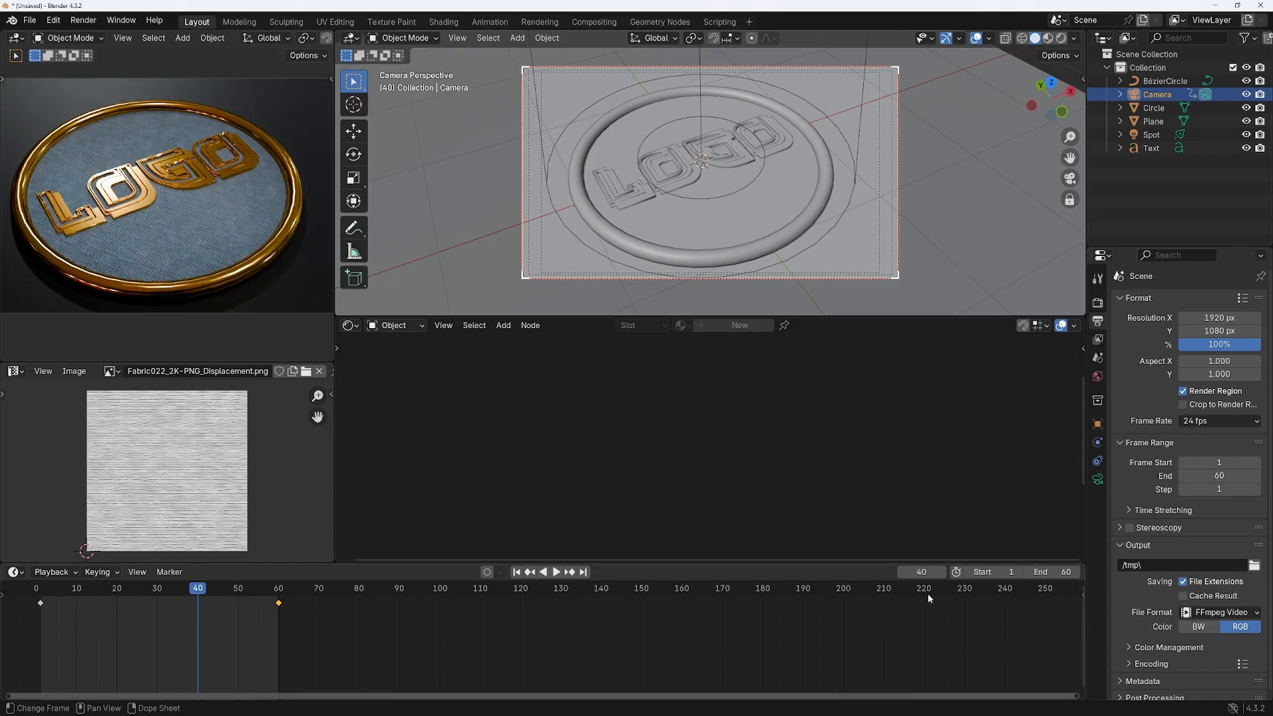
{"action": "left_click", "coordinate": [1214, 612]}
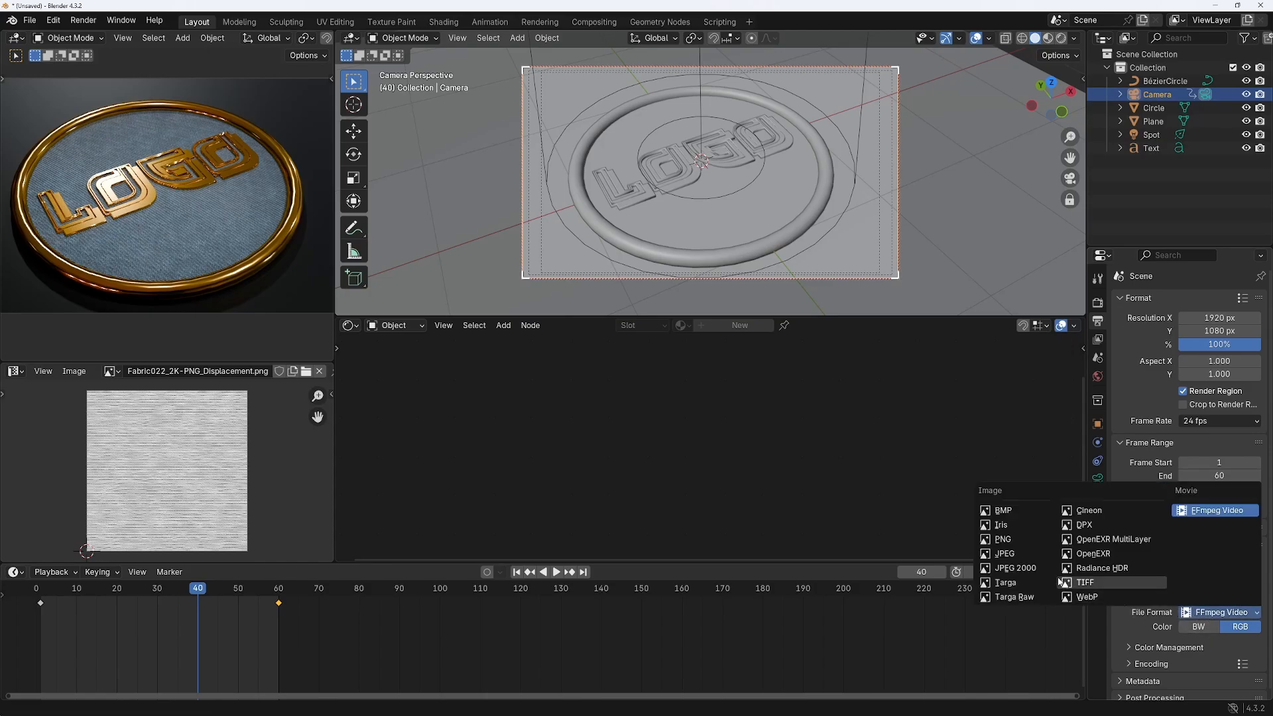
{"action": "left_click", "coordinate": [1002, 539]}
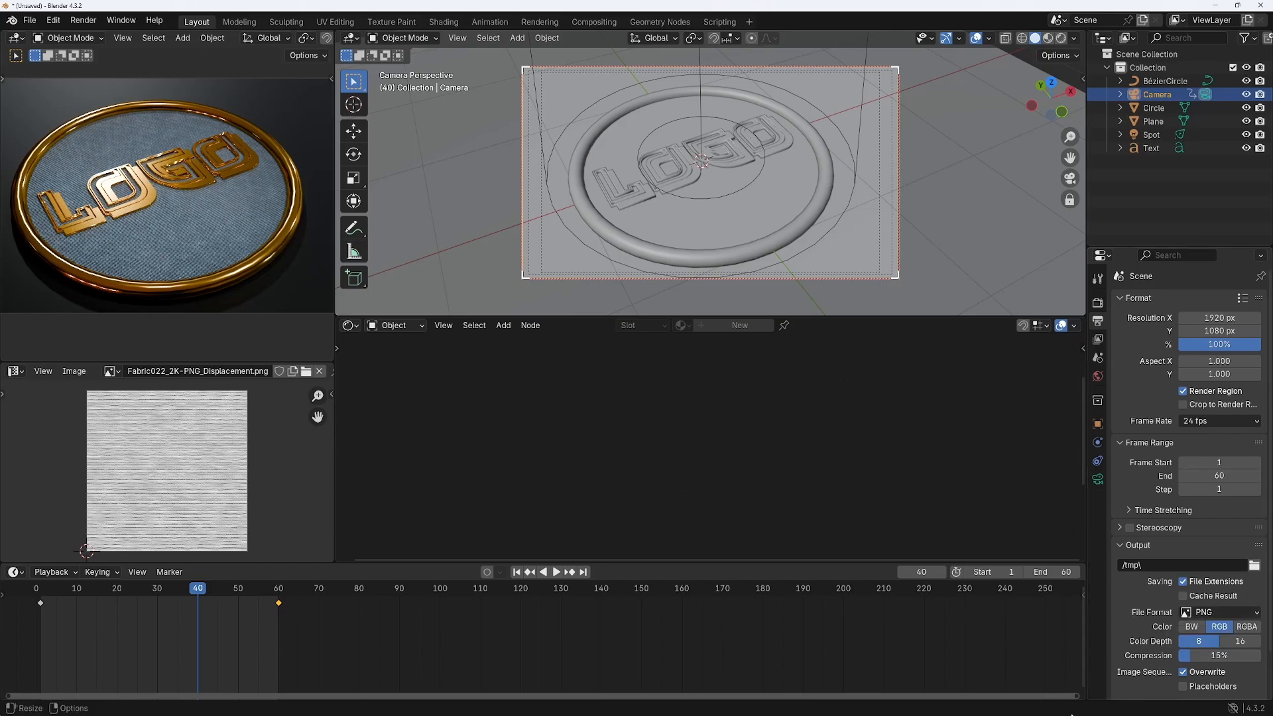
Return to frame 1 and render it as a still image, fitting the whole badge in the render view
{"action": "left_click", "coordinate": [84, 23]}
{"action": "left_click", "coordinate": [82, 24]}
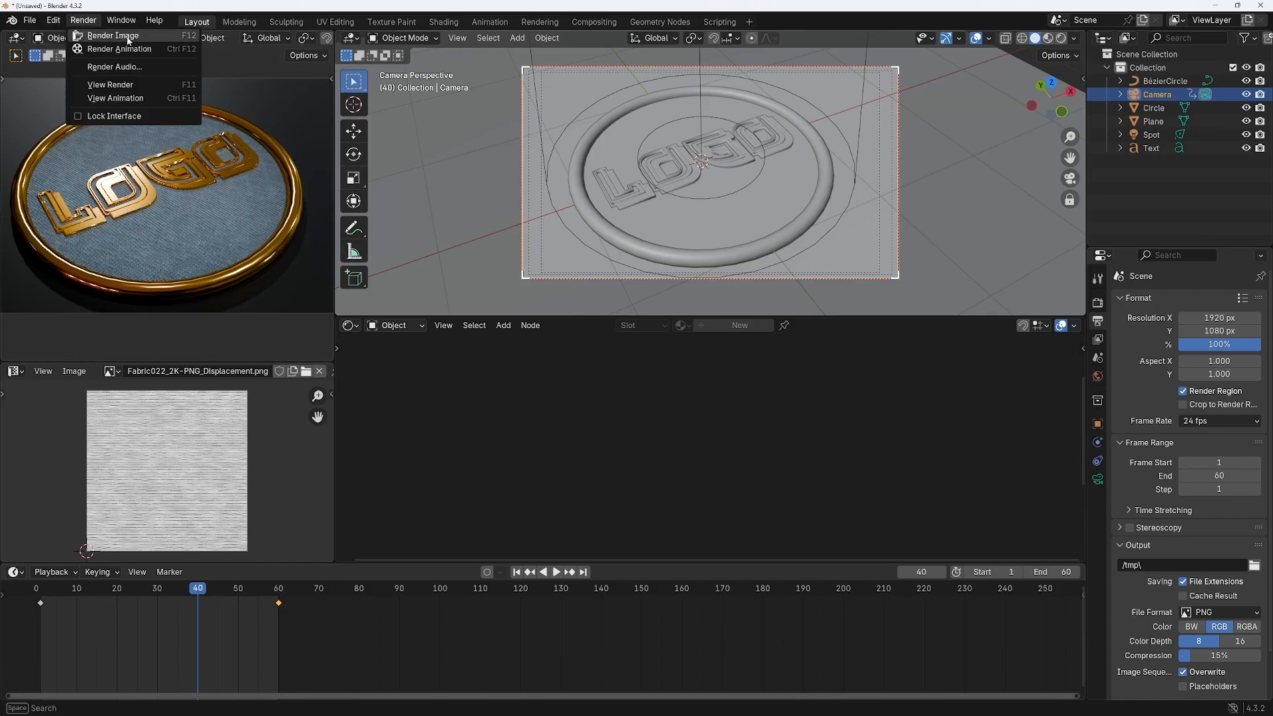
{"action": "left_click", "coordinate": [196, 592]}
{"action": "left_click_drag", "start_coordinate": [196, 592], "coordinate": [40, 592]}
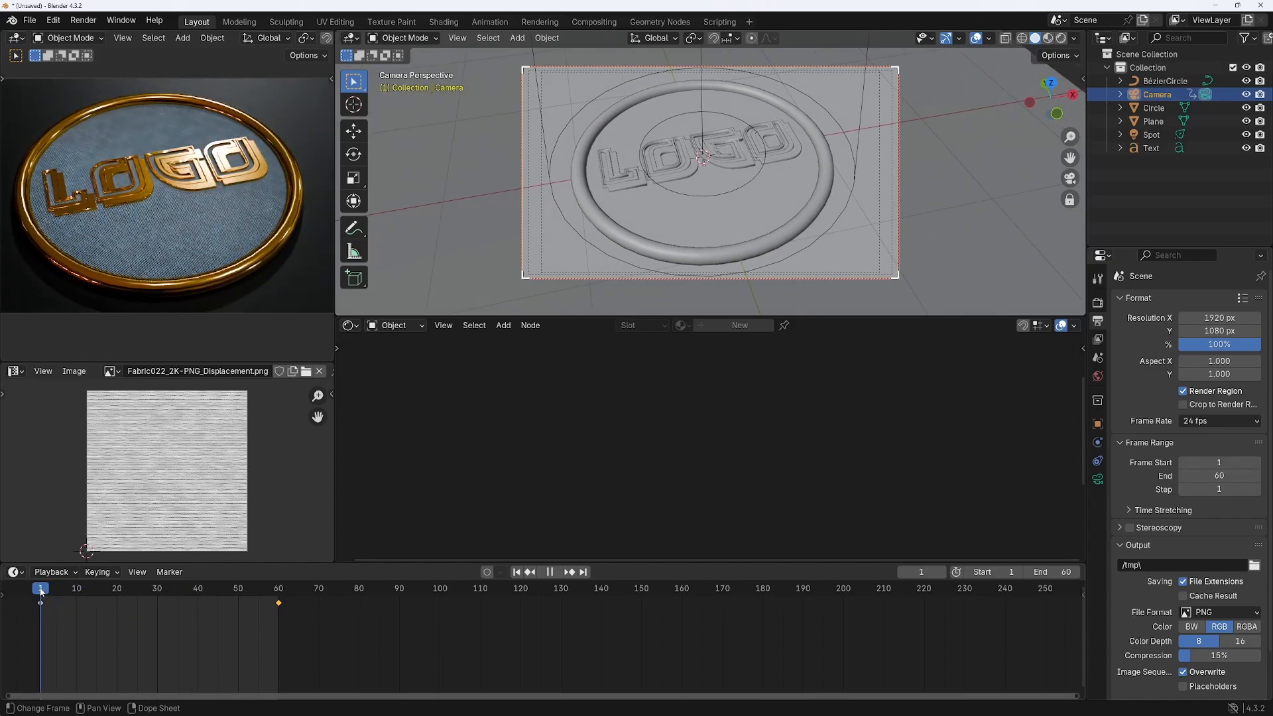
{"action": "left_click", "coordinate": [83, 20]}
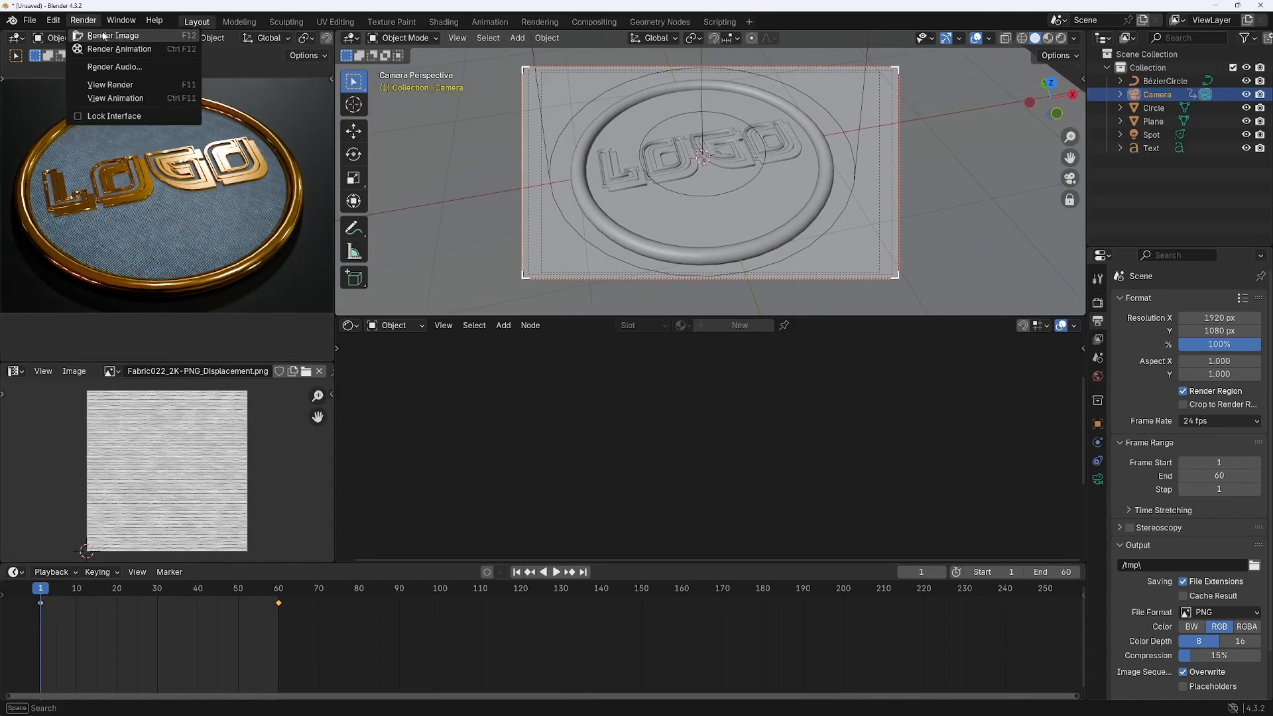
{"action": "left_click", "coordinate": [104, 36]}
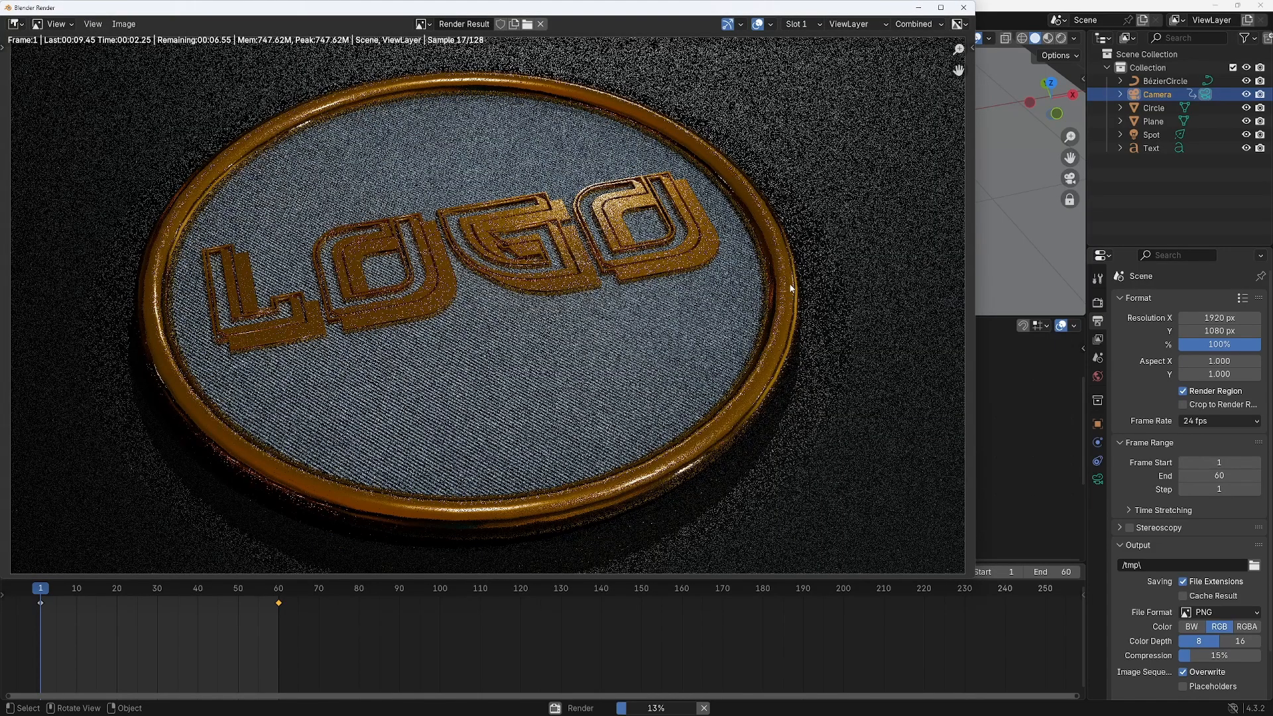
{"action": "scroll", "coordinate": [792, 285], "scroll_direction": "down", "scroll_amount": 1}
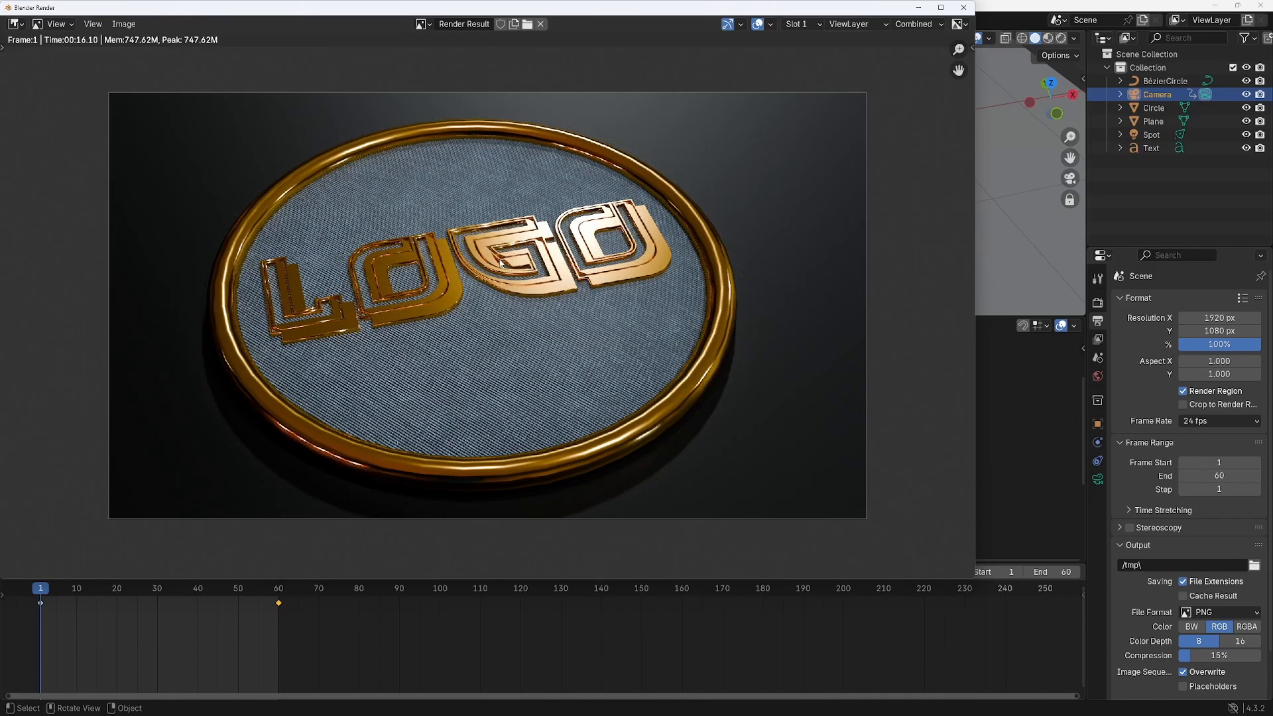
Switch the render result to Slot 2 and close the render window
{"action": "left_click", "coordinate": [803, 25]}
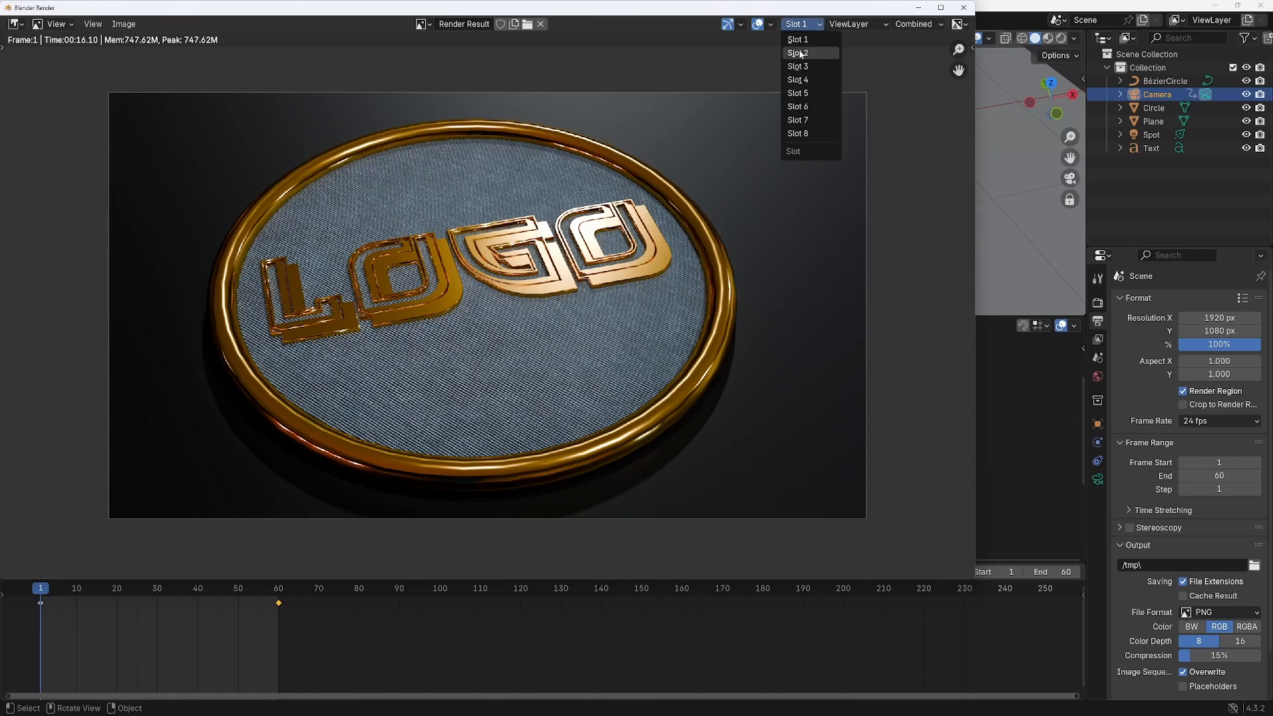
{"action": "left_click", "coordinate": [800, 55]}
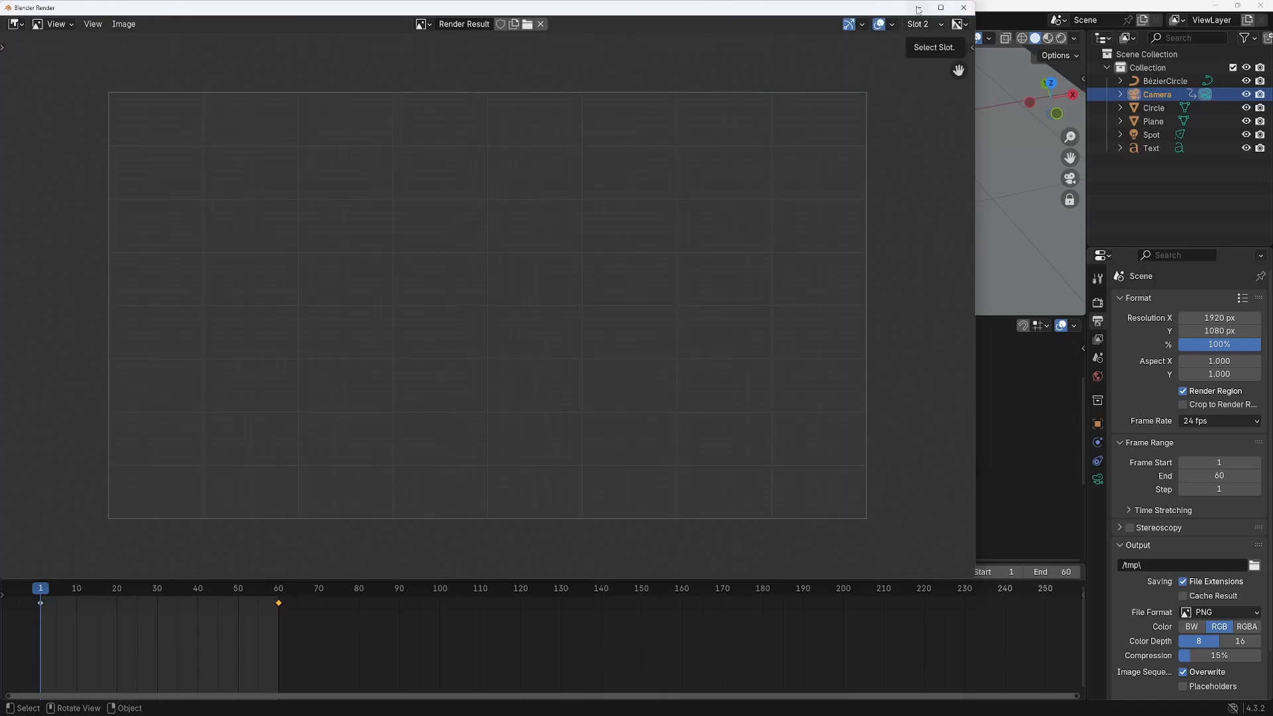
{"action": "left_click", "coordinate": [963, 7]}
Change the rim material's Glossy BSDF colour to a paler, less saturated gold
{"action": "left_click", "coordinate": [688, 257]}
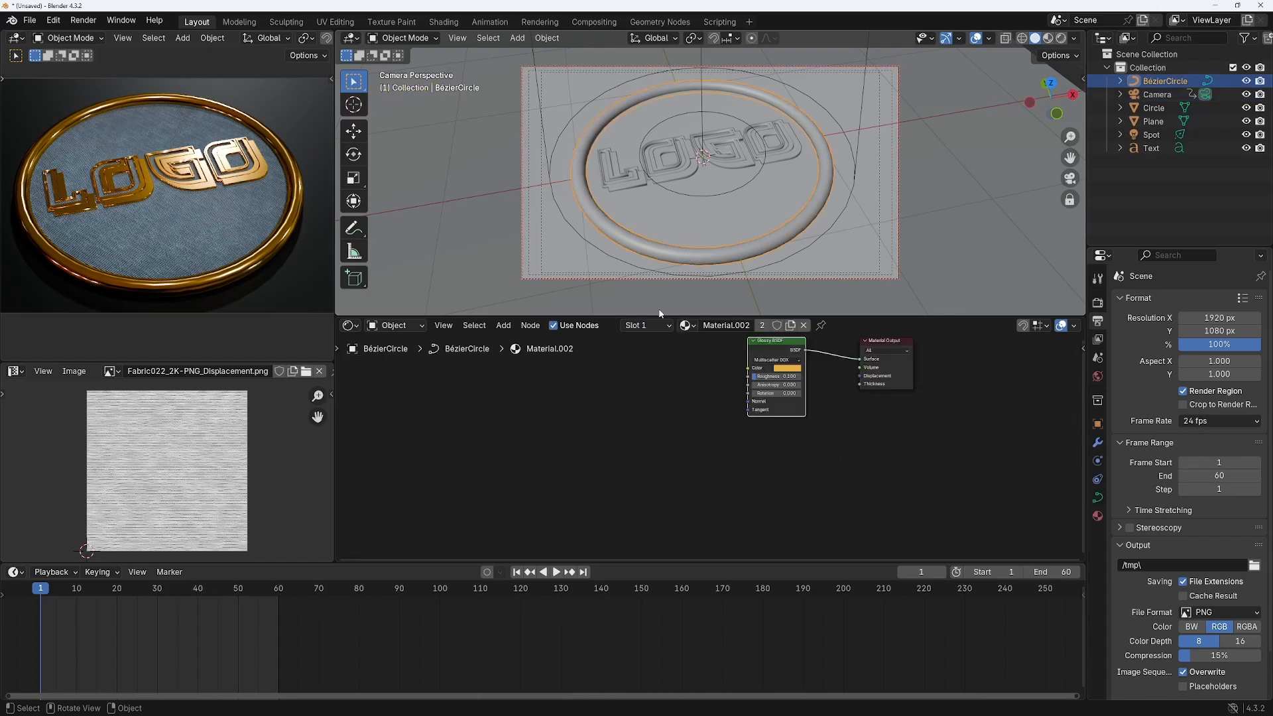
{"action": "left_click", "coordinate": [789, 369]}
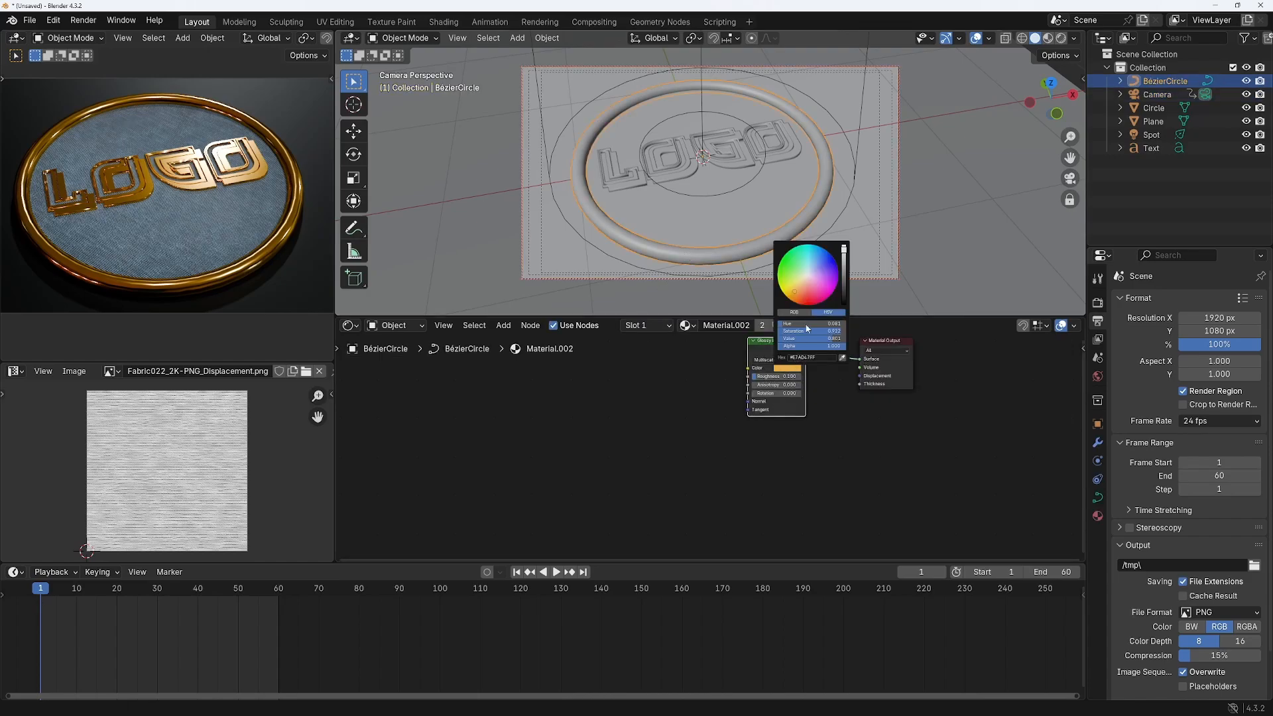
{"action": "left_click", "coordinate": [796, 287]}
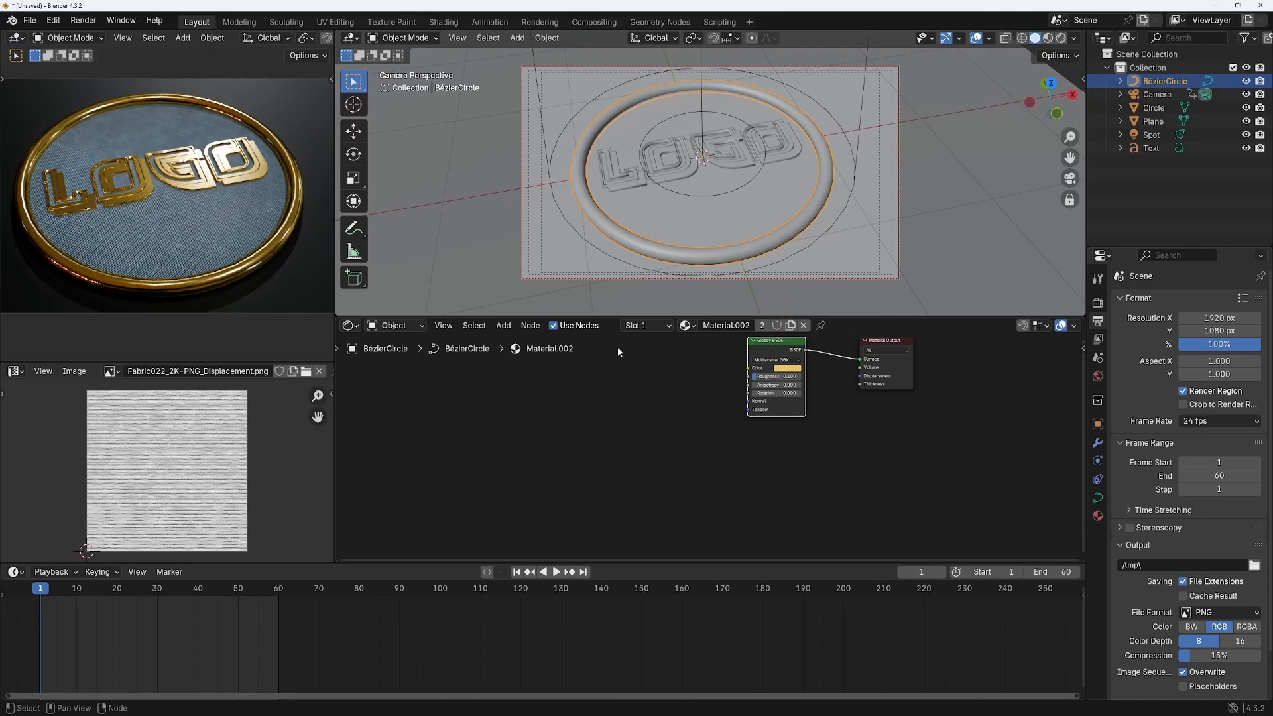
Render frame 1 as a still image into Slot 2 and compare it with the render in Slot 1
{"action": "left_click", "coordinate": [83, 20]}
{"action": "left_click", "coordinate": [113, 35]}
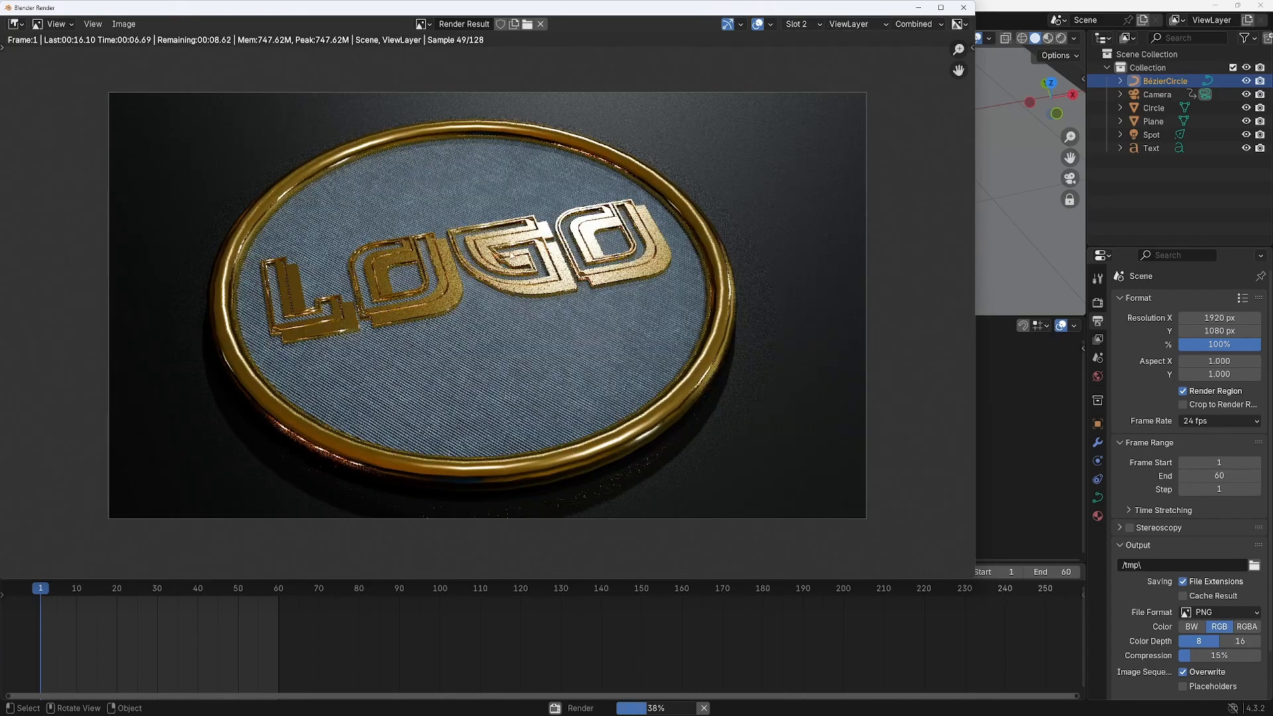
{"action": "left_click", "coordinate": [823, 24]}
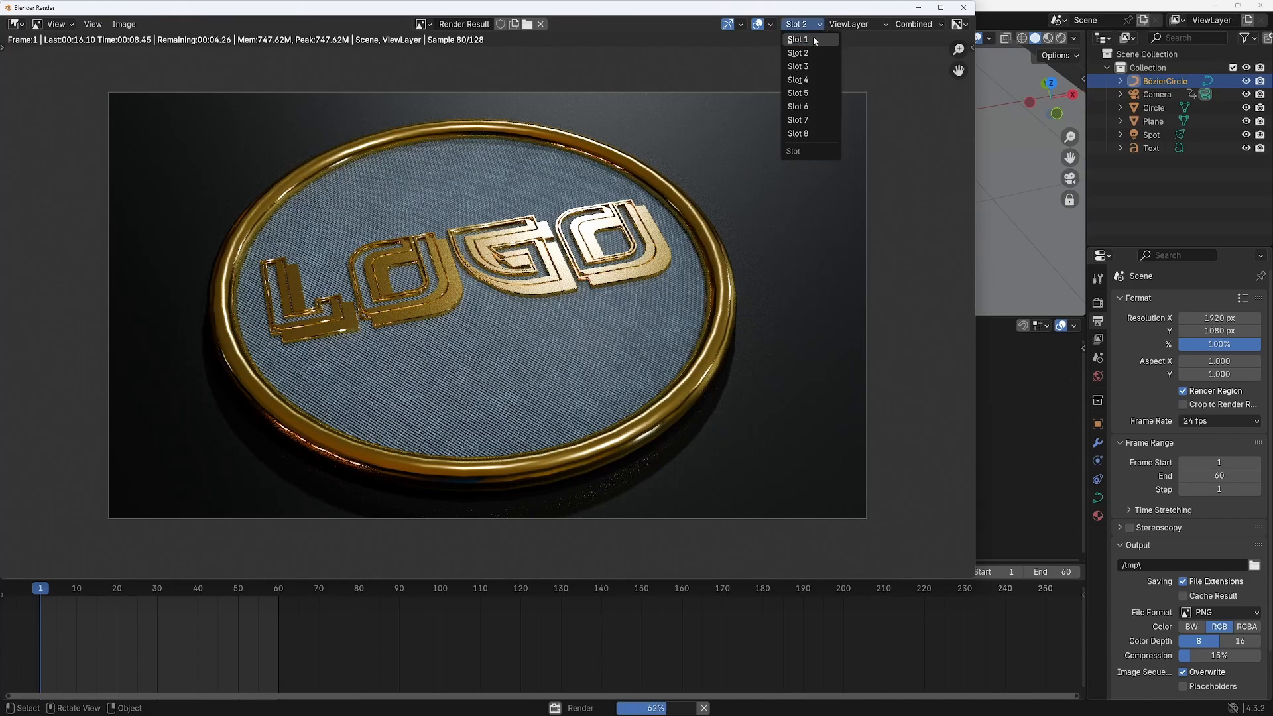
{"action": "left_click", "coordinate": [803, 39]}
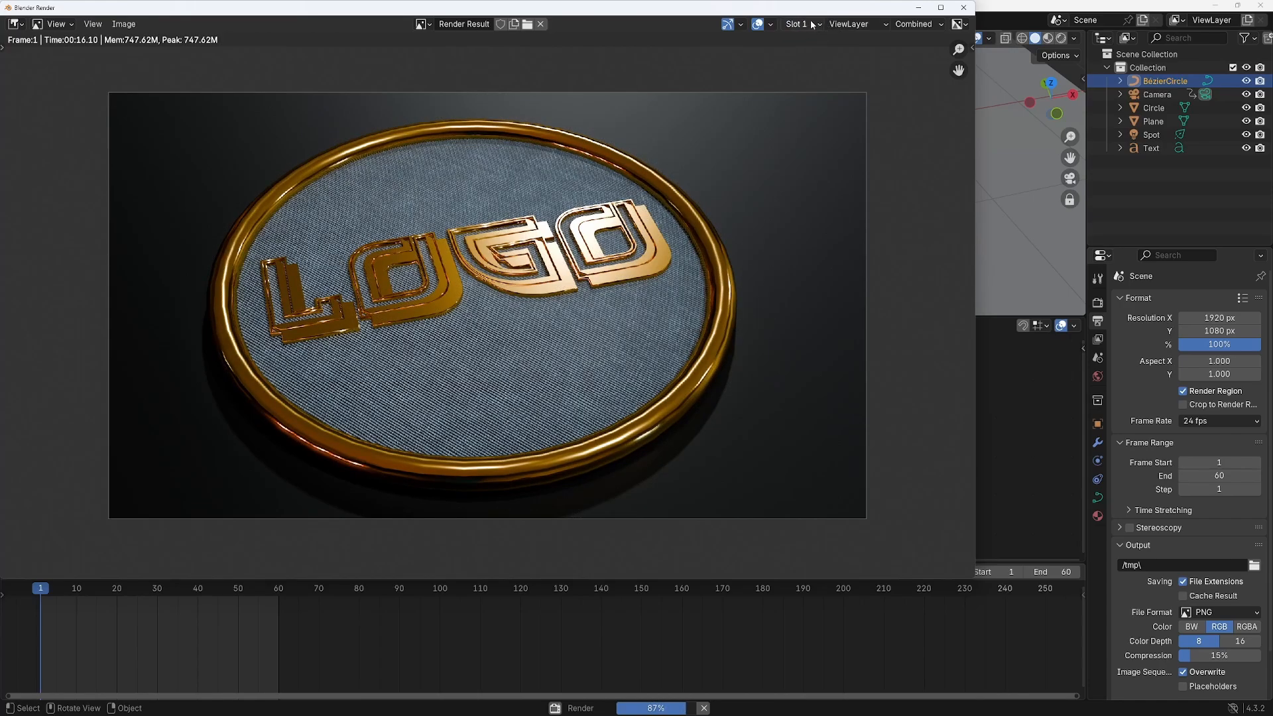
{"action": "left_click", "coordinate": [820, 25]}
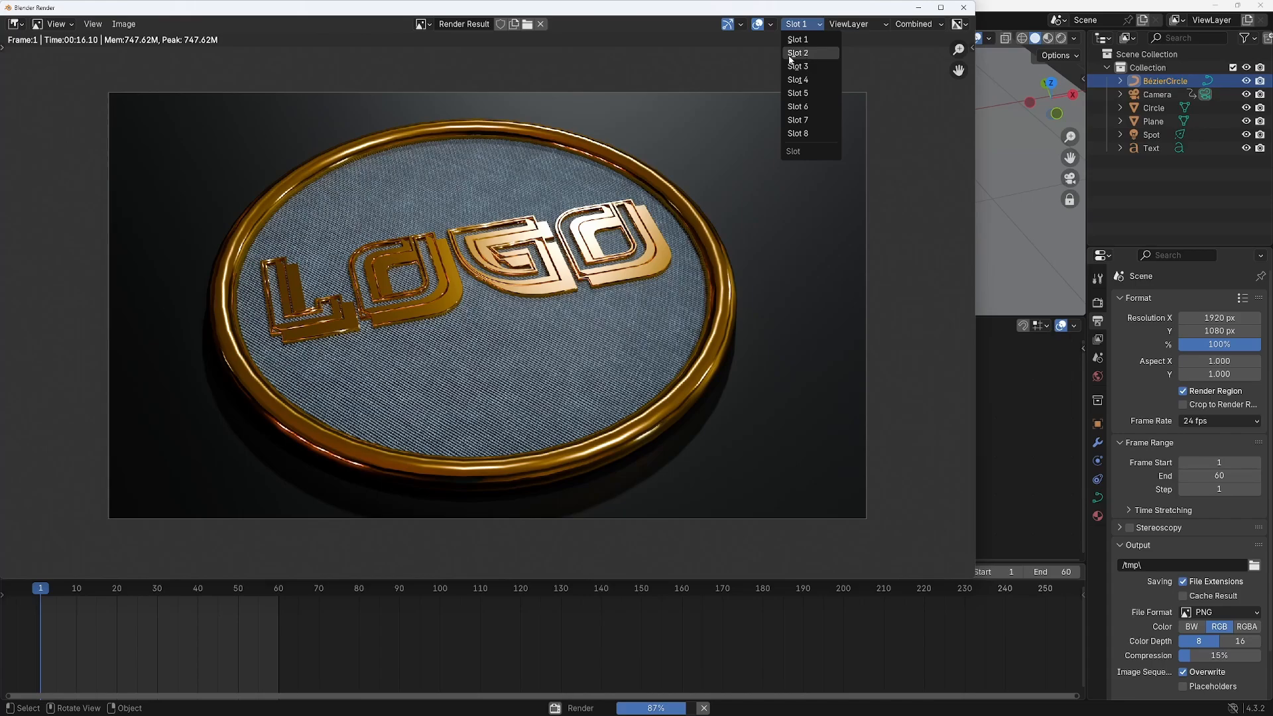
{"action": "left_click", "coordinate": [819, 24]}
{"action": "left_click", "coordinate": [799, 51]}
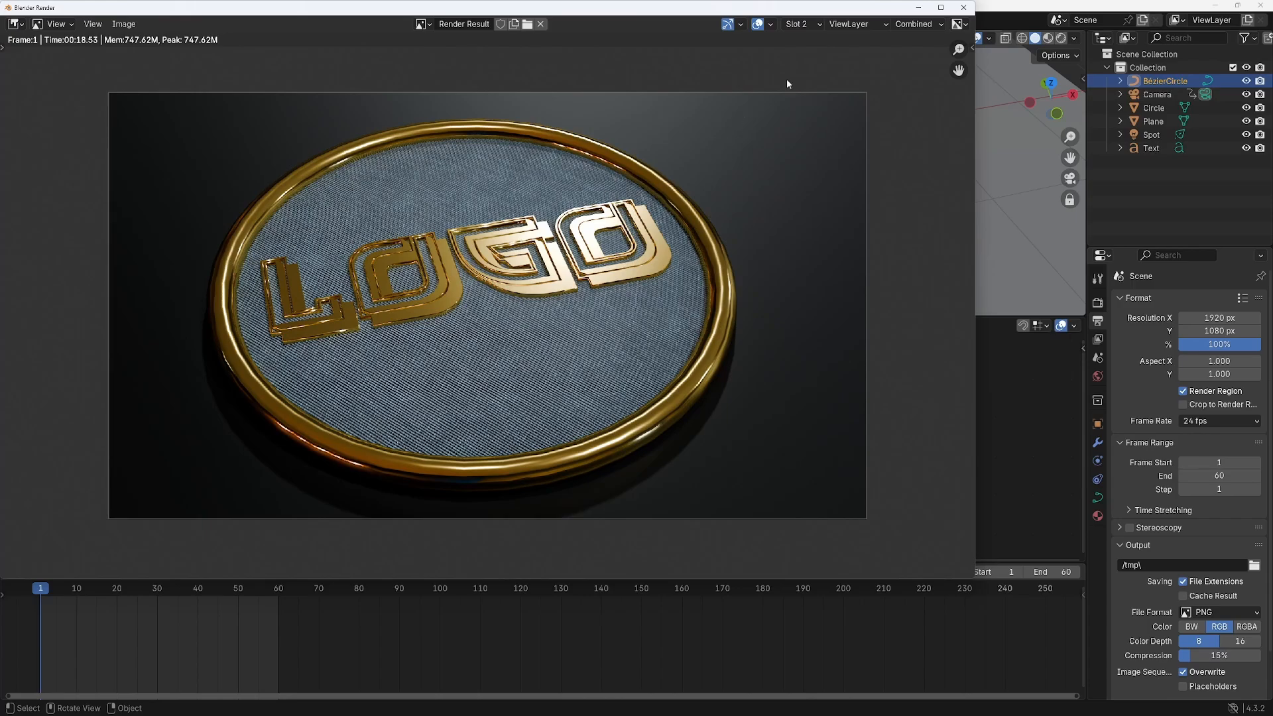
Switch the render result to Slot 3 and close the render window
{"action": "left_click", "coordinate": [123, 25]}
{"action": "left_click", "coordinate": [820, 24]}
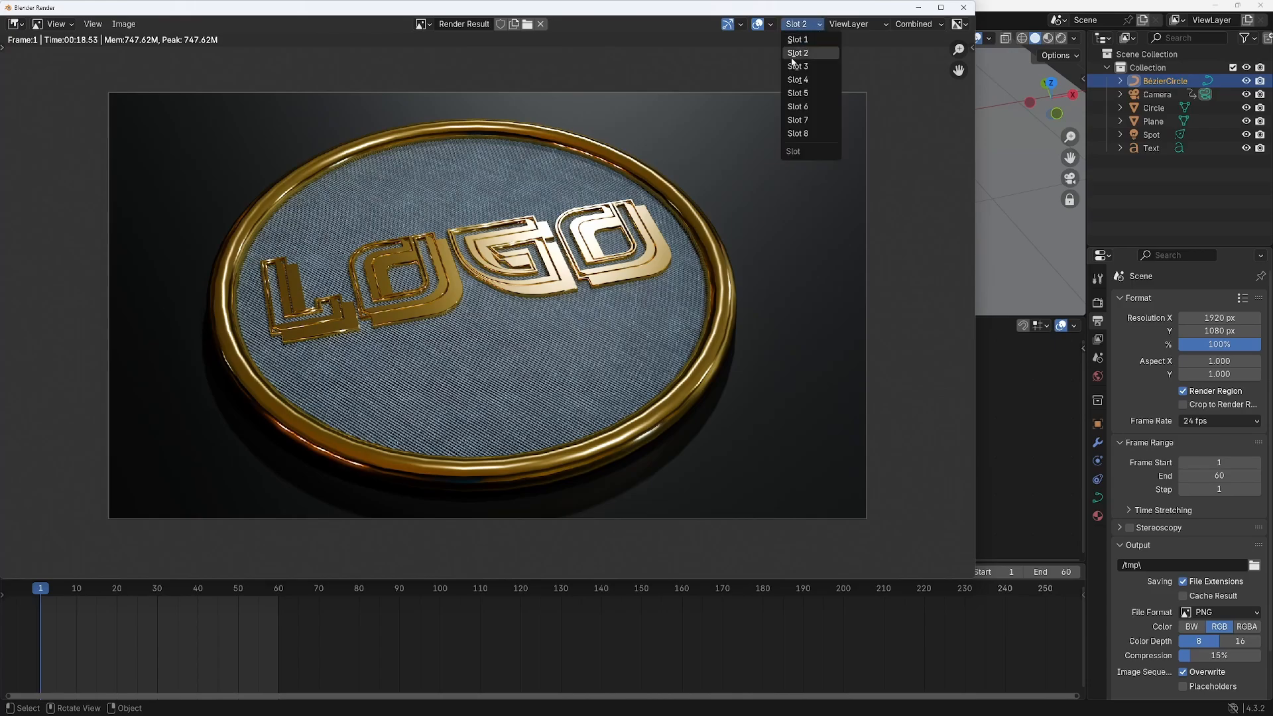
{"action": "left_click", "coordinate": [802, 66]}
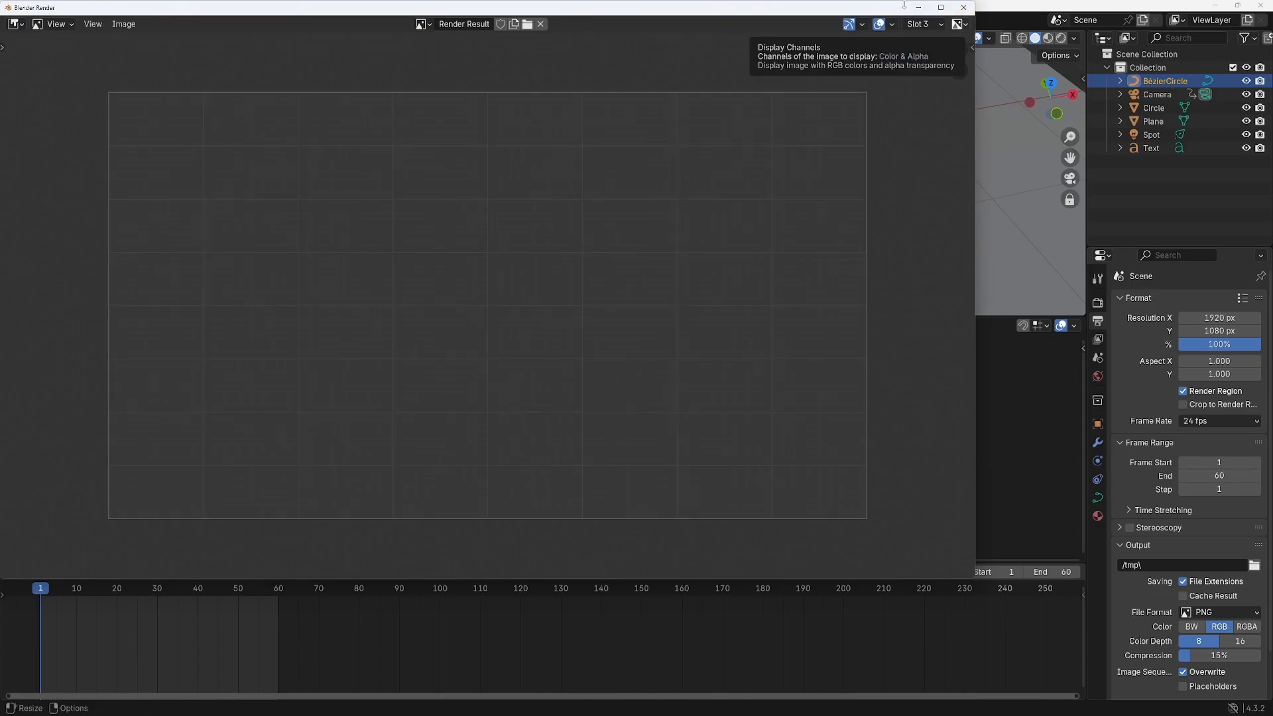
{"action": "left_click", "coordinate": [963, 8]}
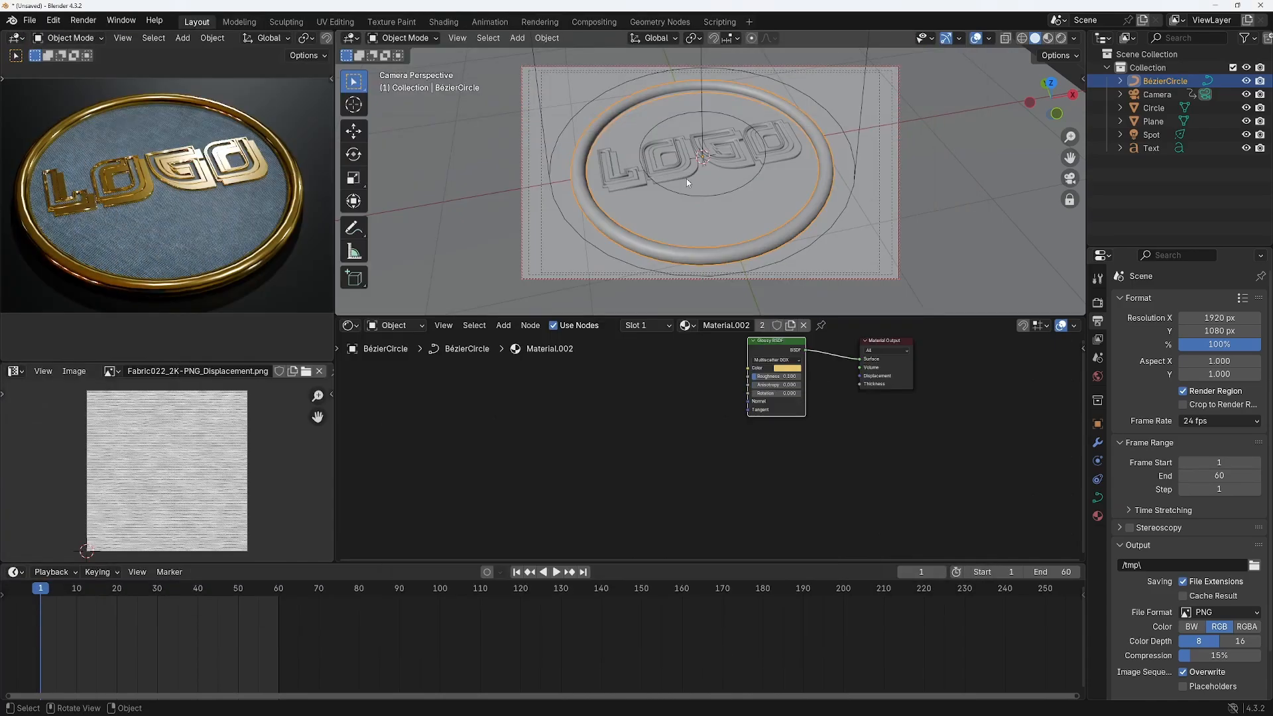
Hide the Plane in the viewport and disable it in renders
{"action": "left_click", "coordinate": [1097, 304]}
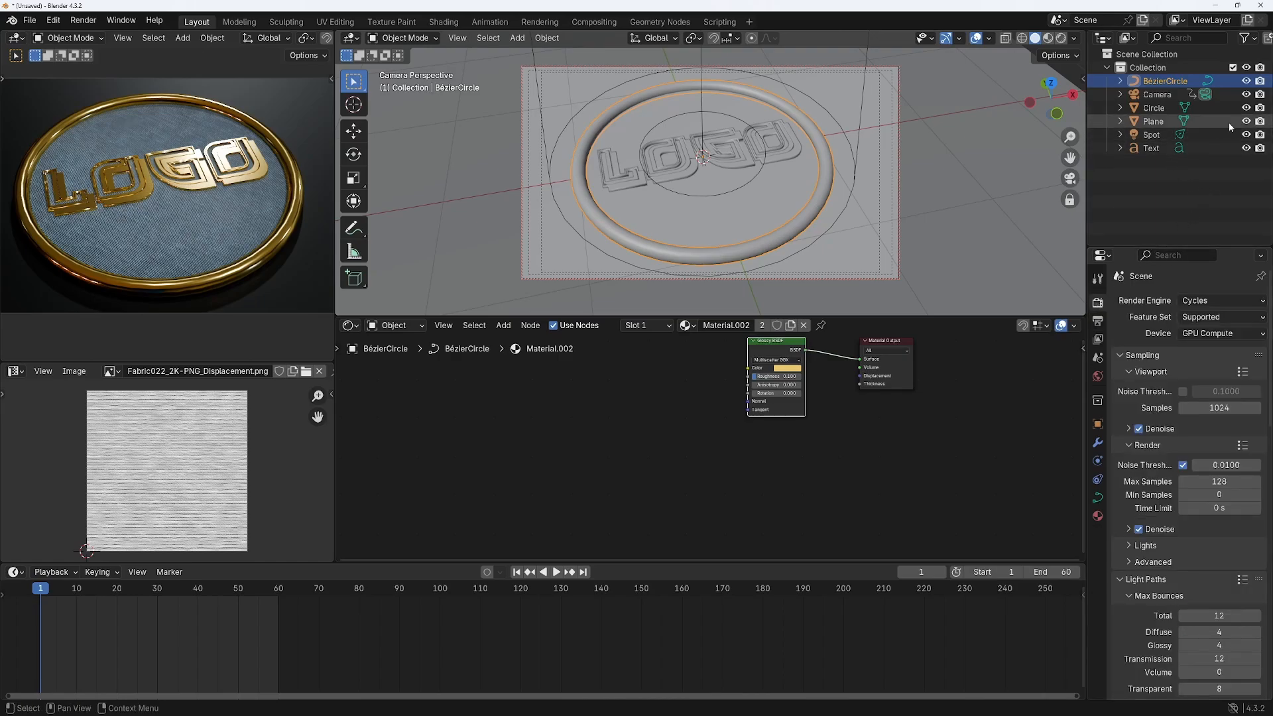
{"action": "left_click", "coordinate": [1246, 122]}
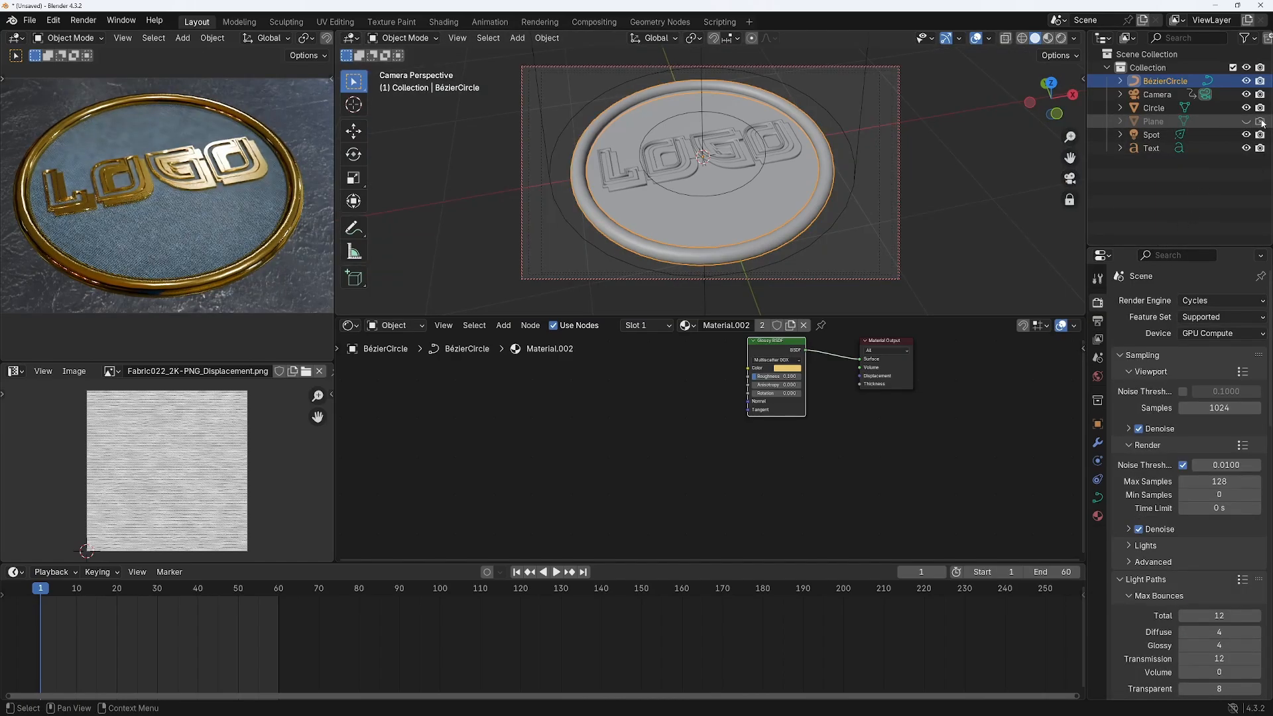
{"action": "left_click", "coordinate": [1262, 123]}
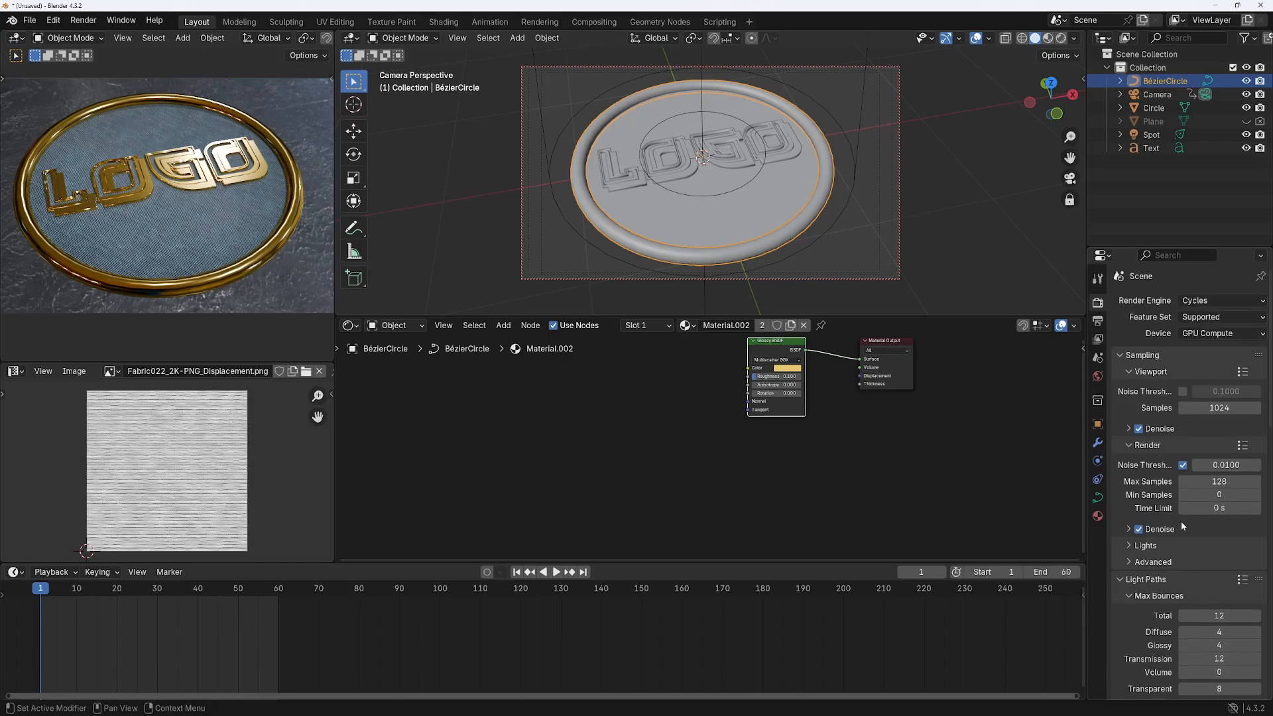
Enable the transparent film background in the render settings and render frame 1 as a still image
{"action": "scroll", "coordinate": [1180, 521], "scroll_direction": "down", "scroll_amount": 6}
{"action": "scroll", "coordinate": [1175, 523], "scroll_direction": "down", "scroll_amount": 6}
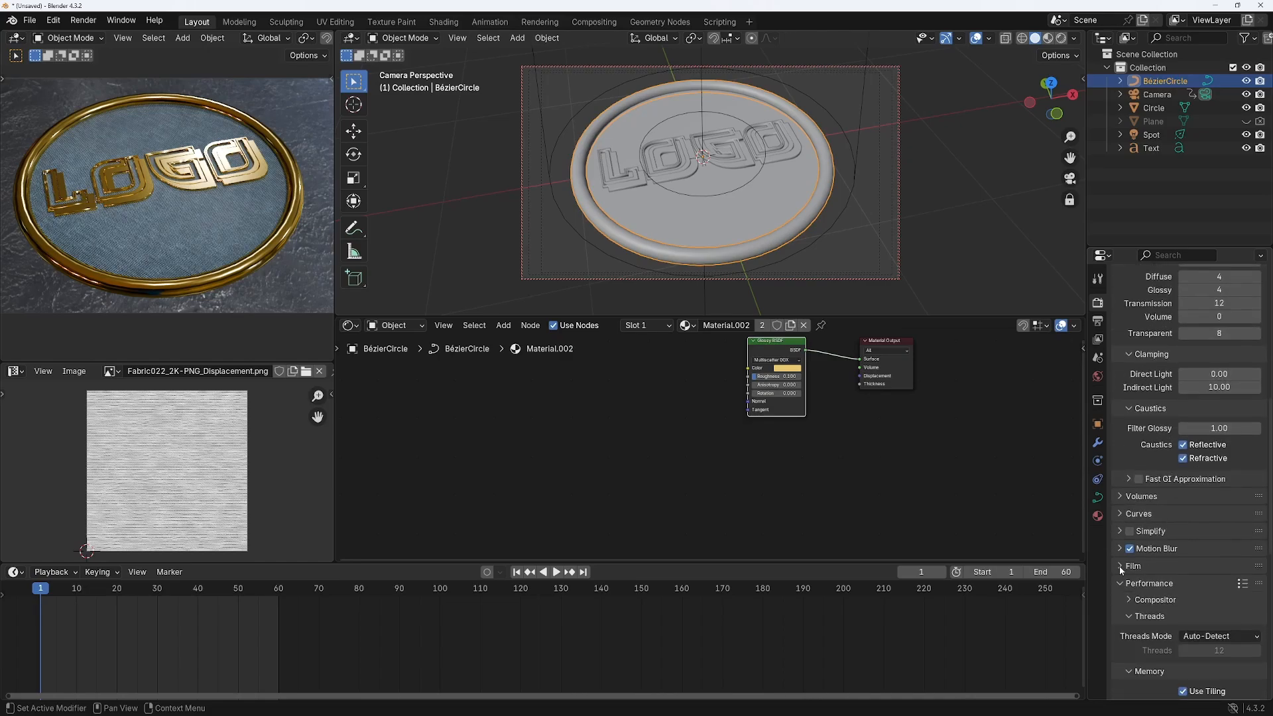
{"action": "left_click", "coordinate": [1119, 566]}
{"action": "scroll", "coordinate": [1268, 531], "scroll_direction": "down", "scroll_amount": 5}
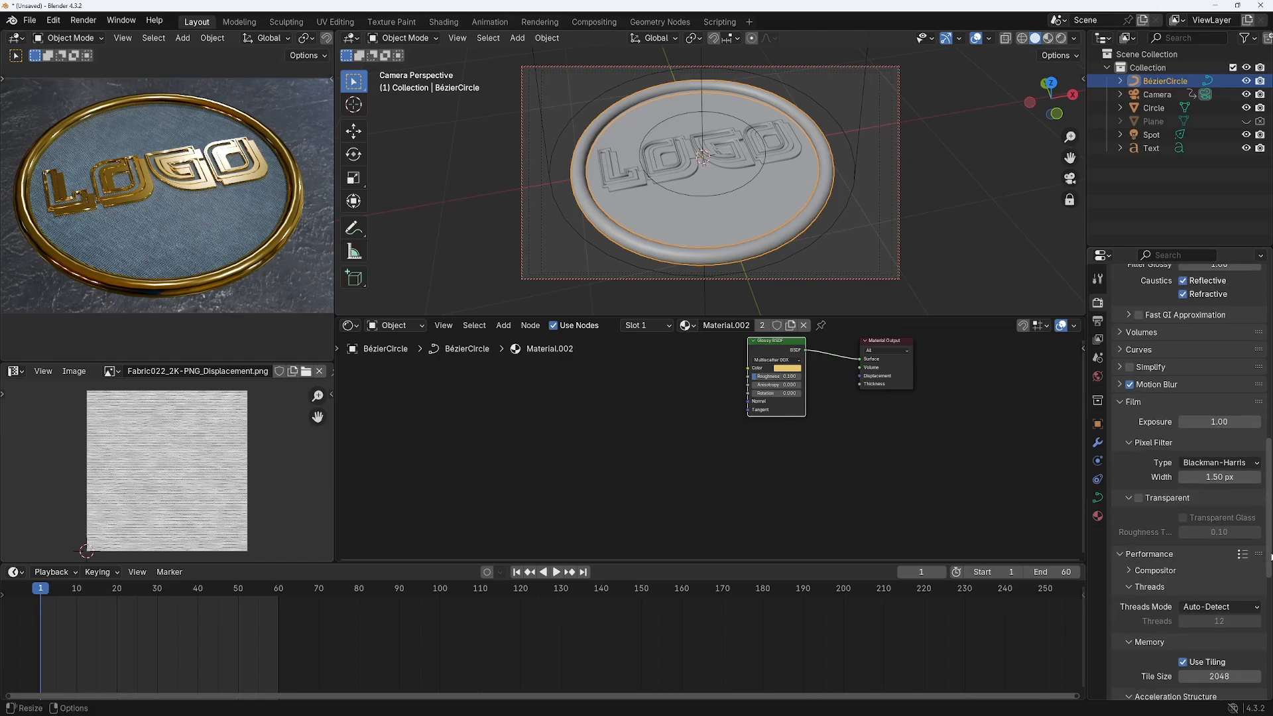
{"action": "left_click", "coordinate": [1139, 500]}
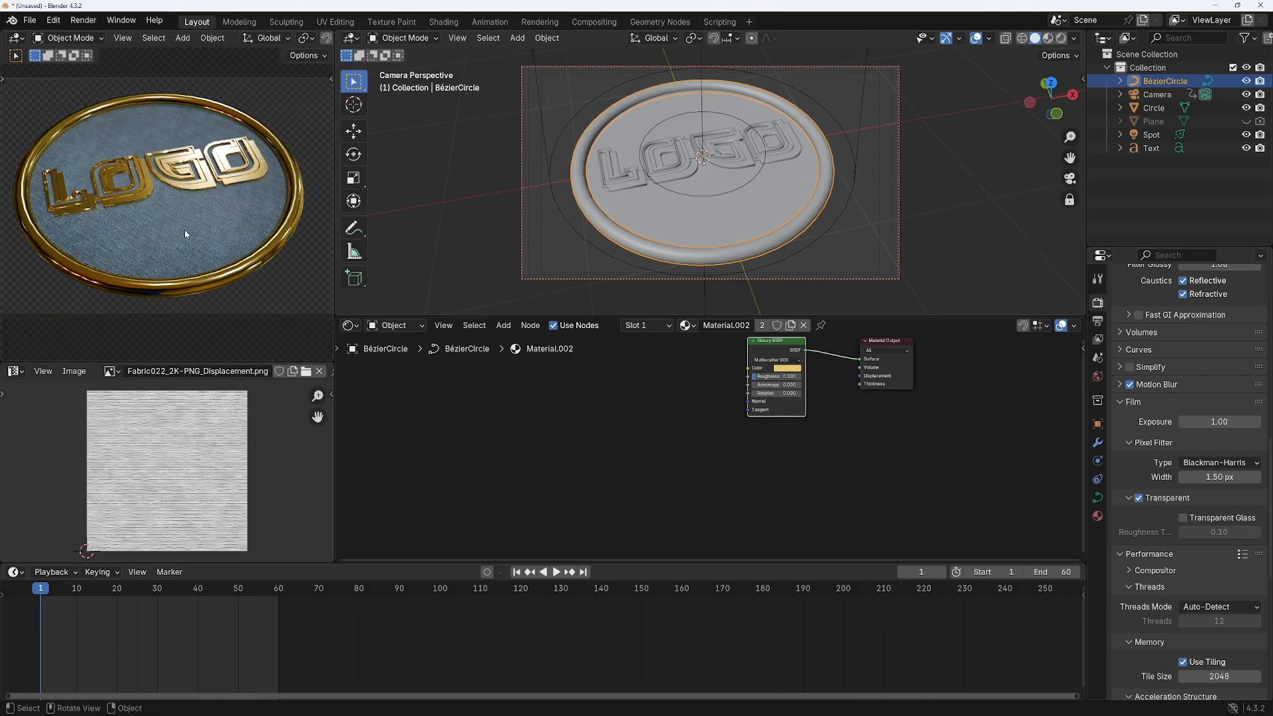
{"action": "left_click", "coordinate": [86, 21]}
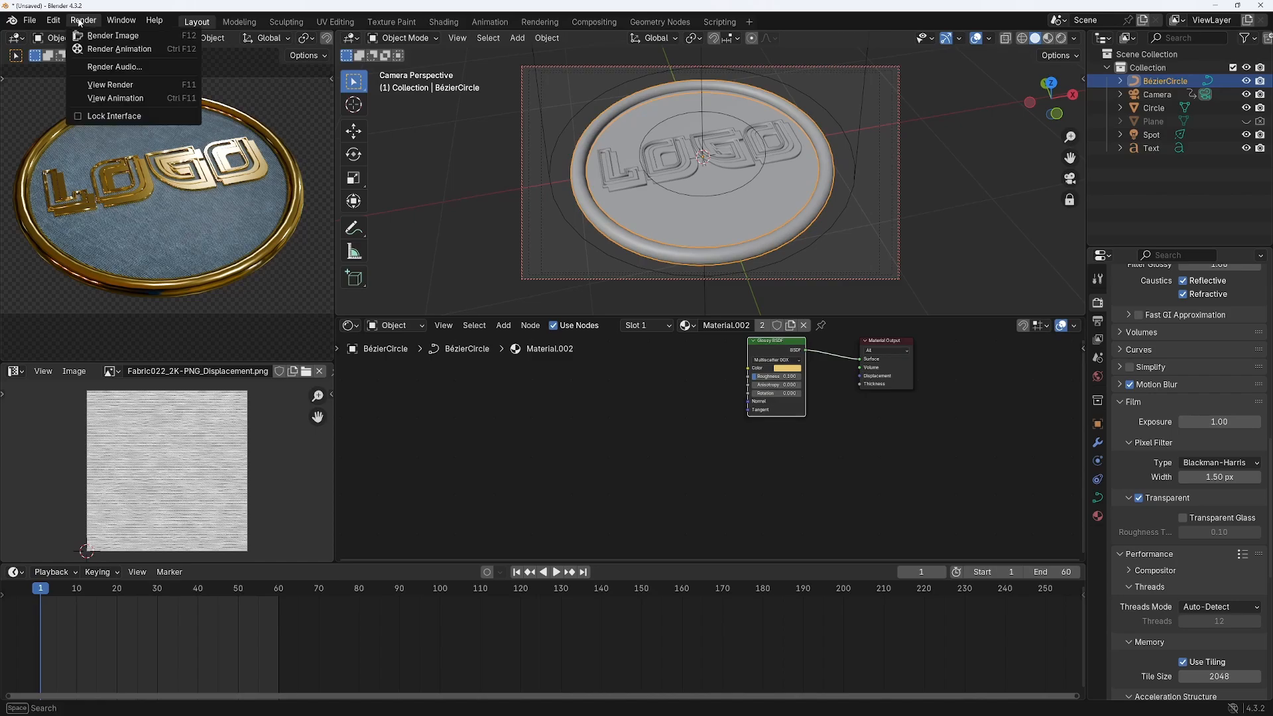
{"action": "left_click", "coordinate": [104, 36]}
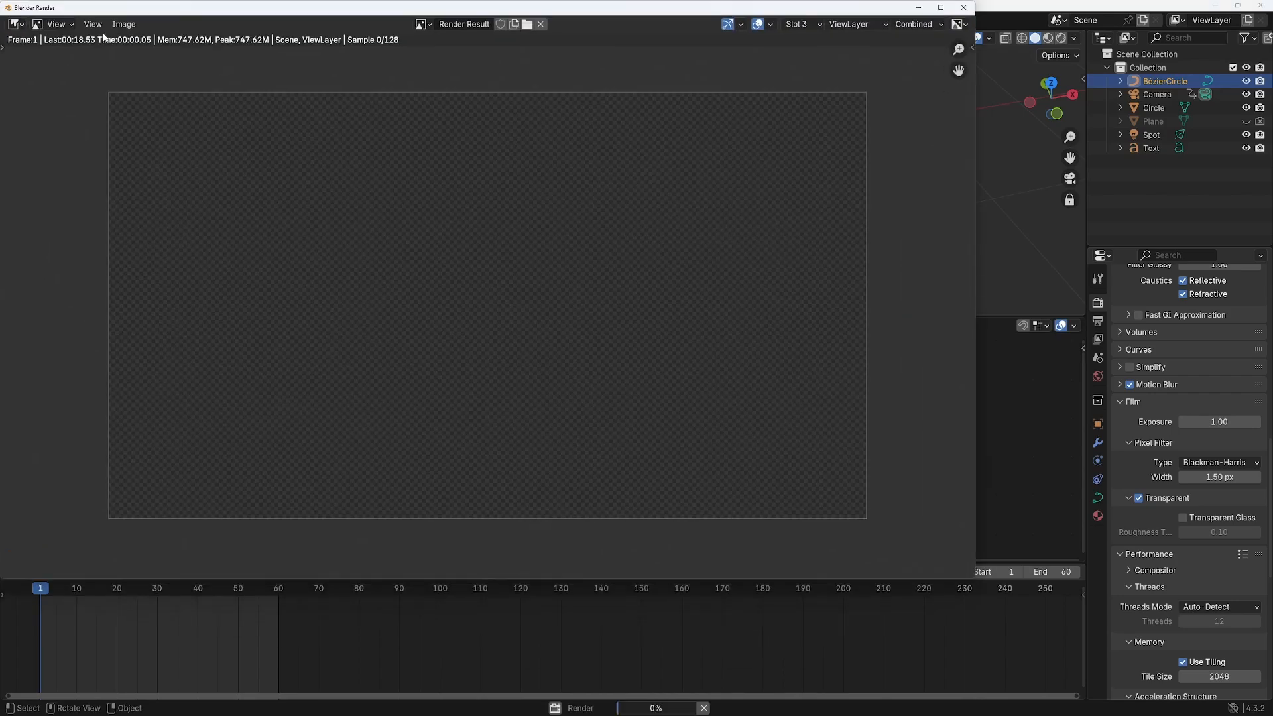